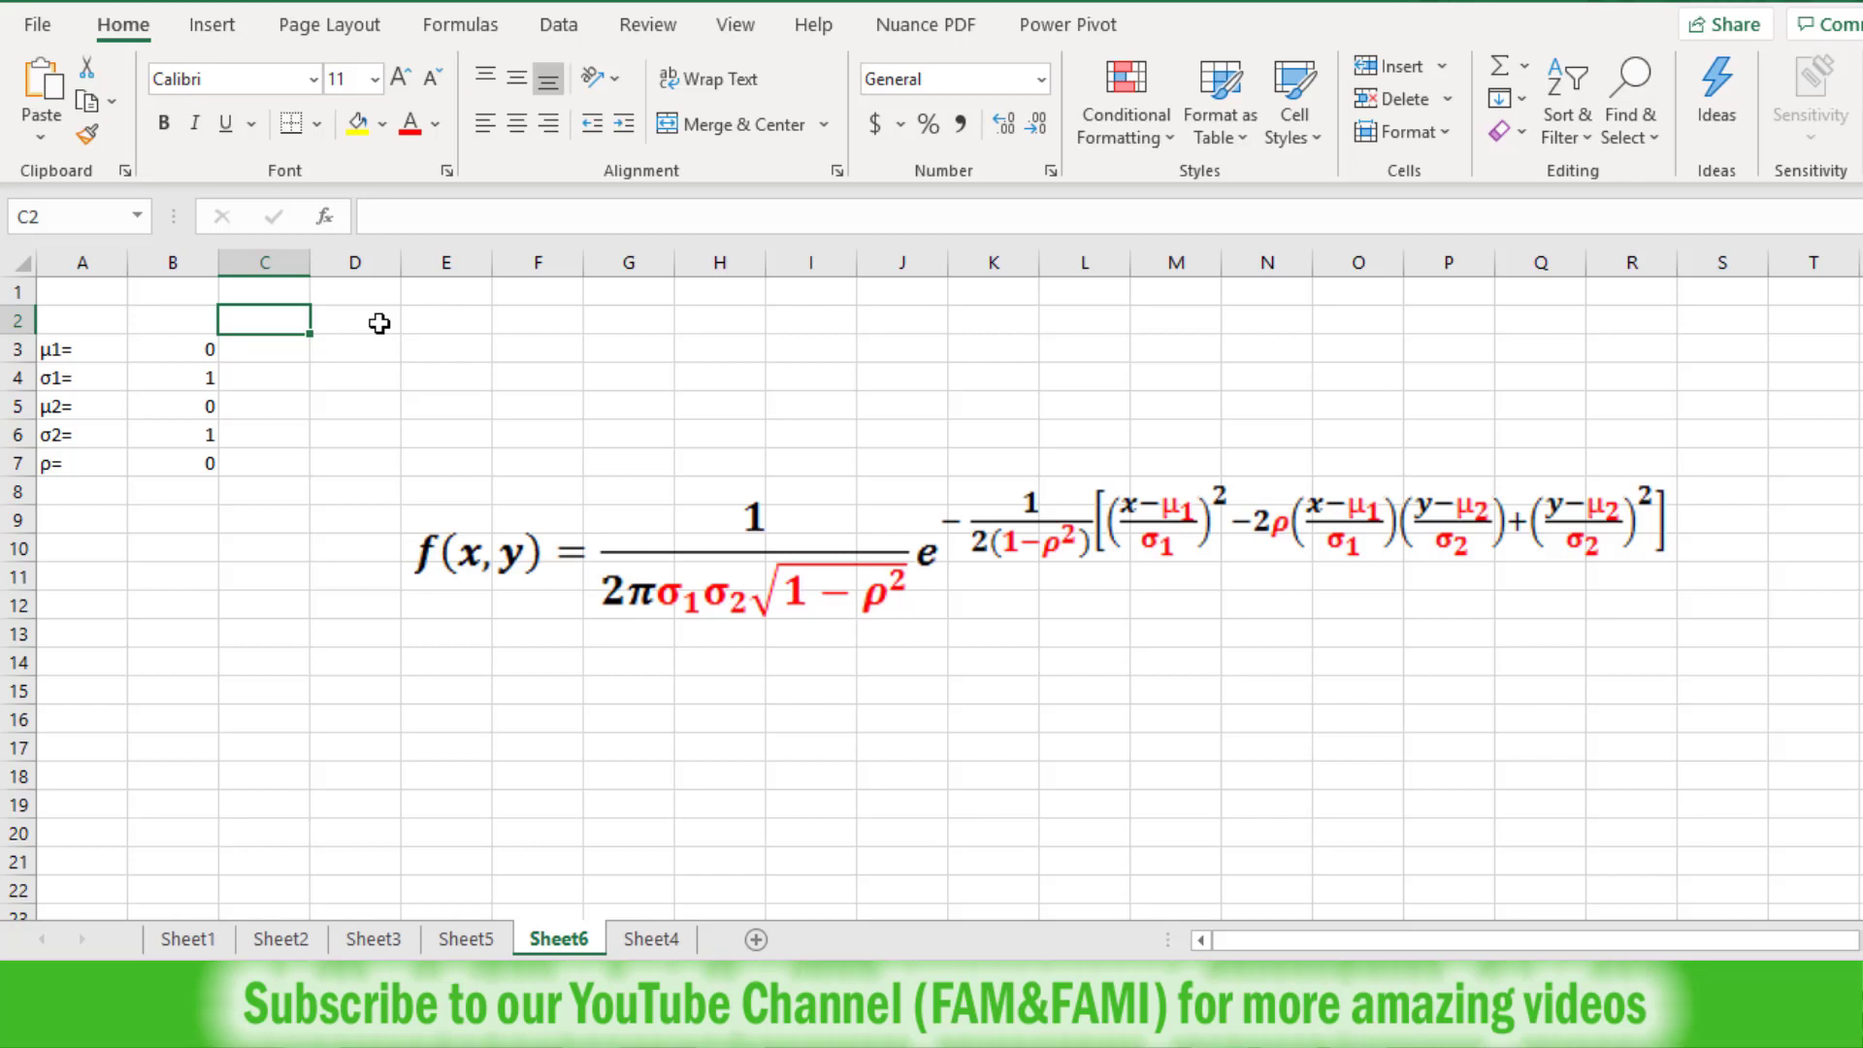
Label cell C2 as x\y and fill C3:C15 with x values from -3 to 3 in increments of 0.5
{"action": "type", "text": "x\\y"}
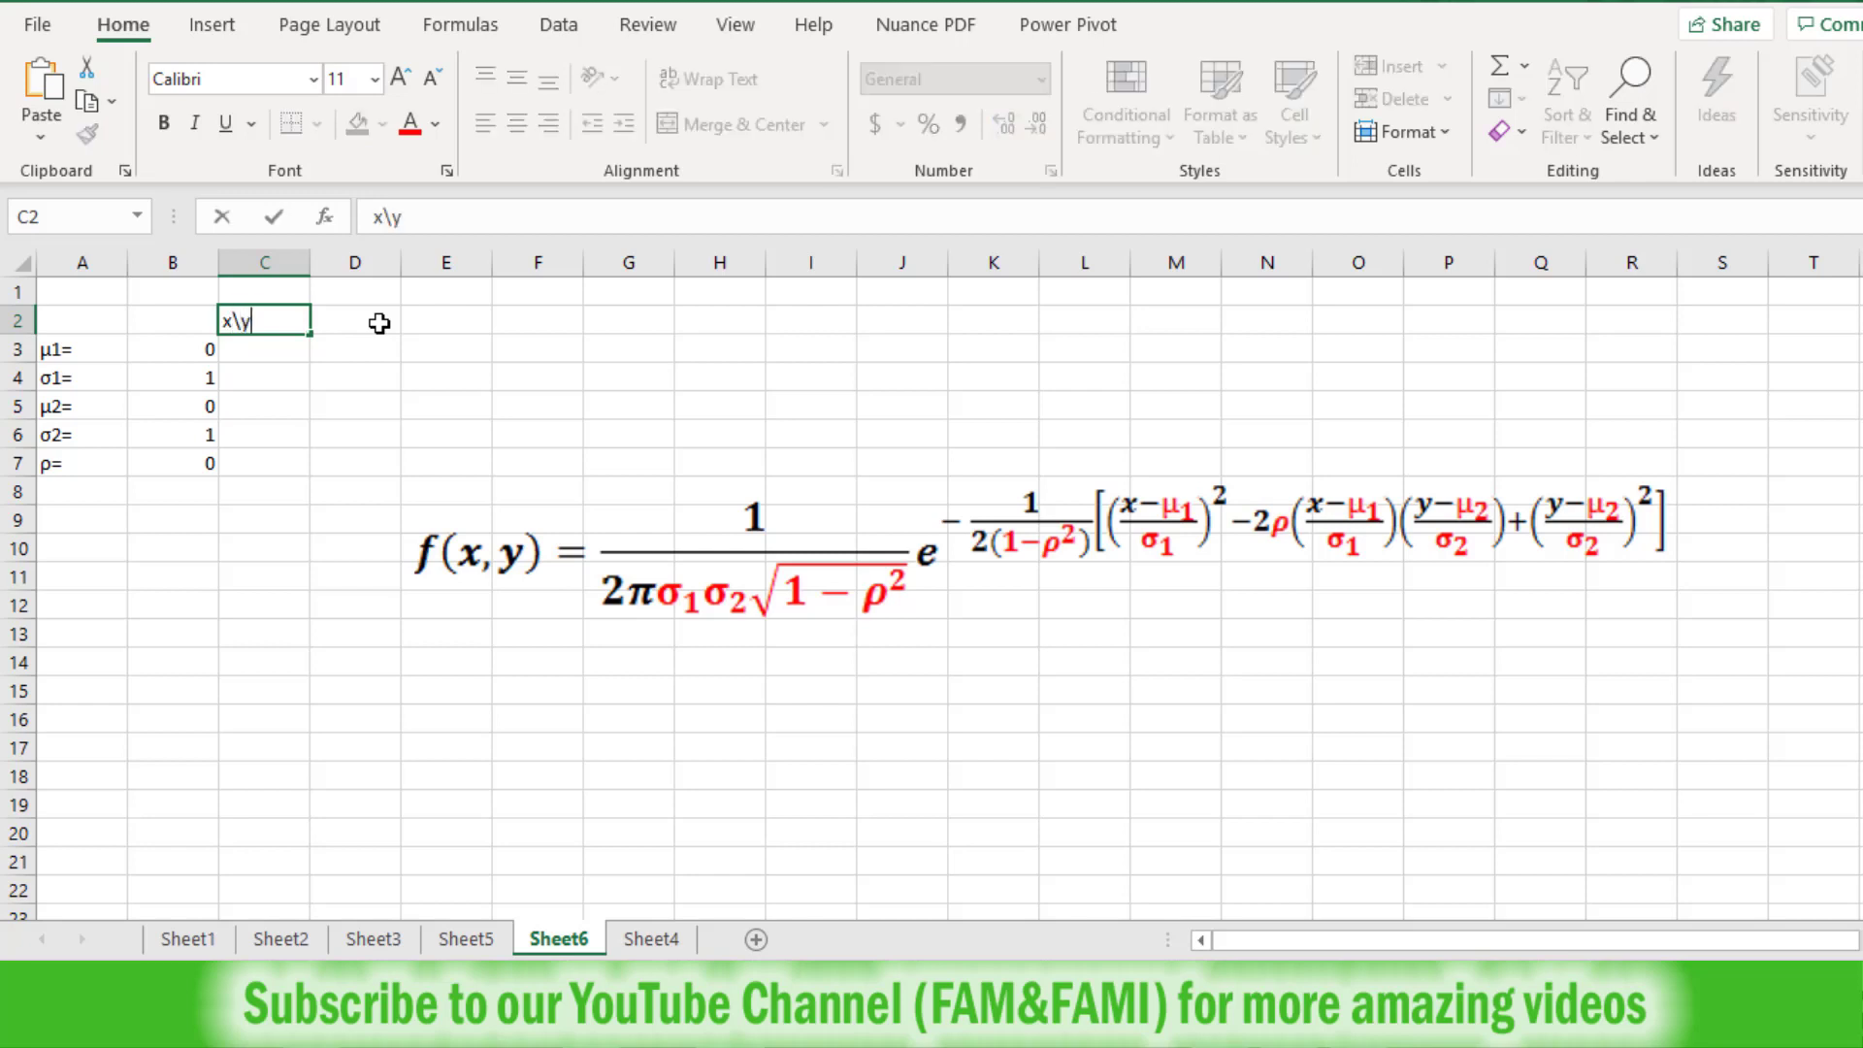
{"action": "key", "text": "Return"}
{"action": "type", "text": "-3"}
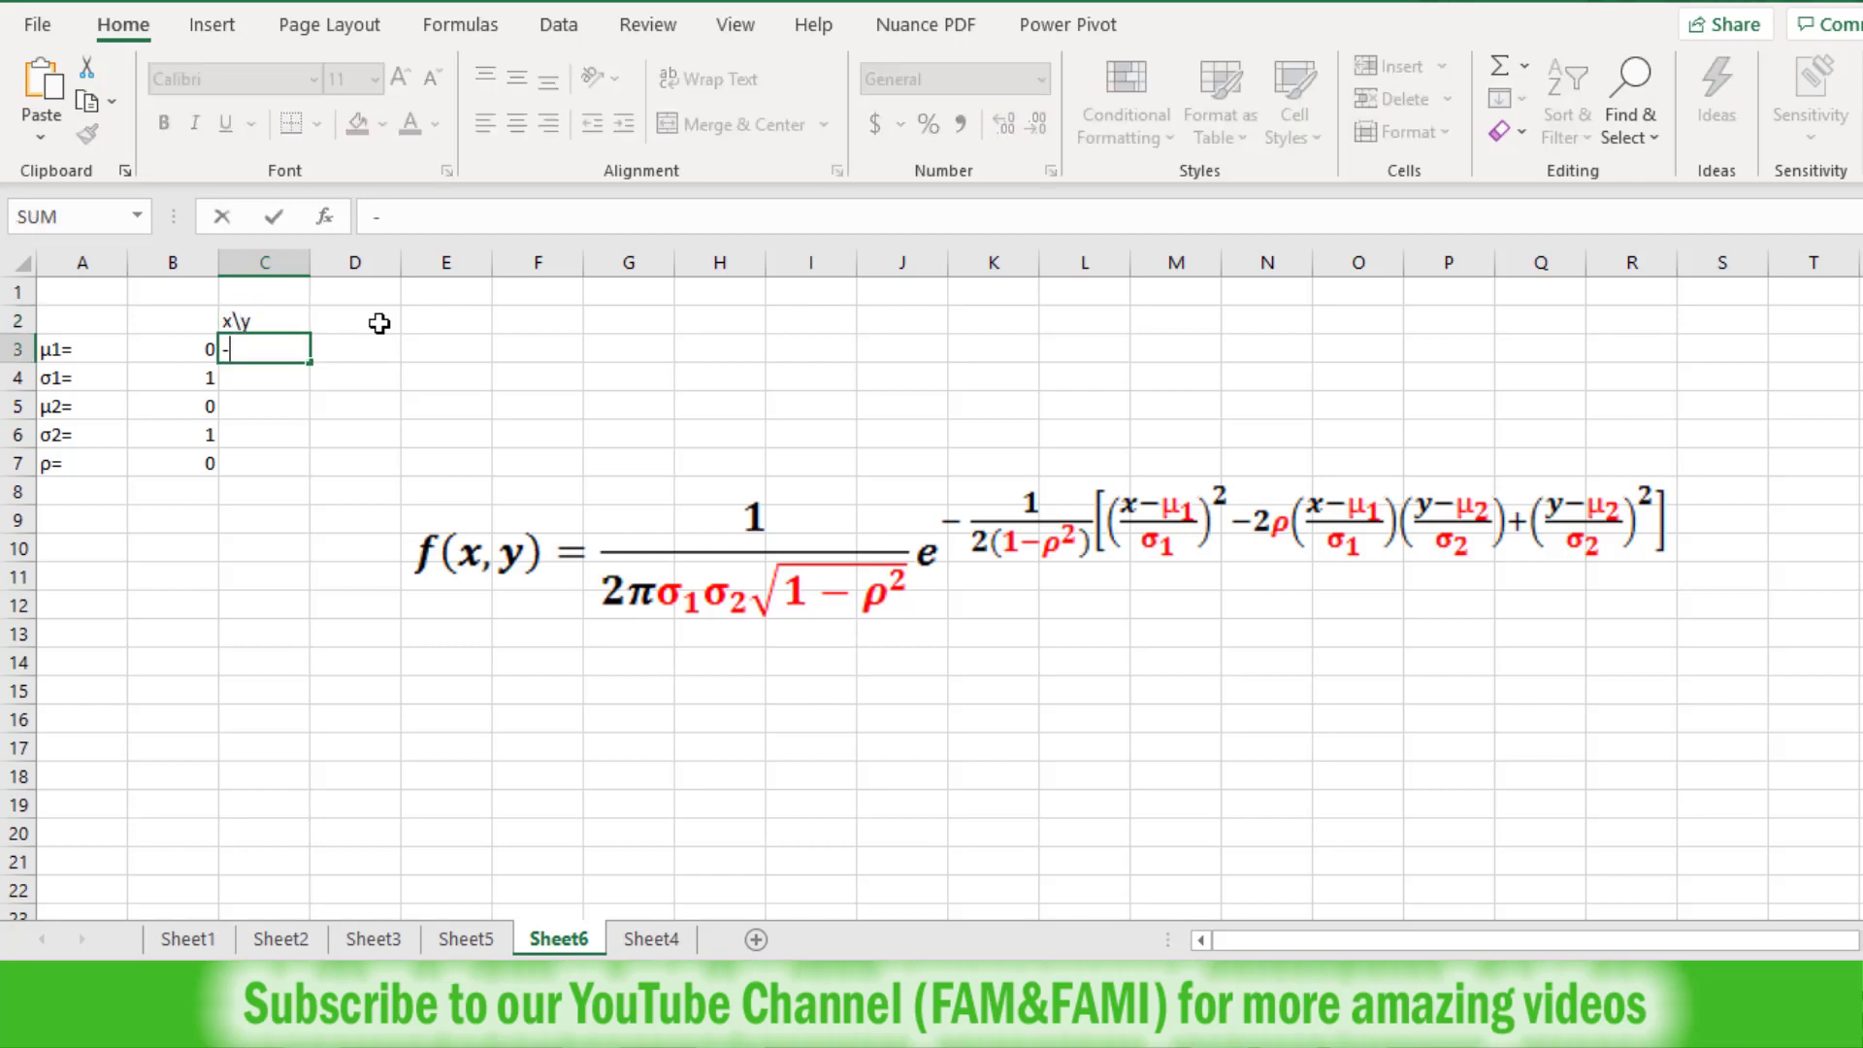
{"action": "key", "text": "Return"}
{"action": "type", "text": "-2.5"}
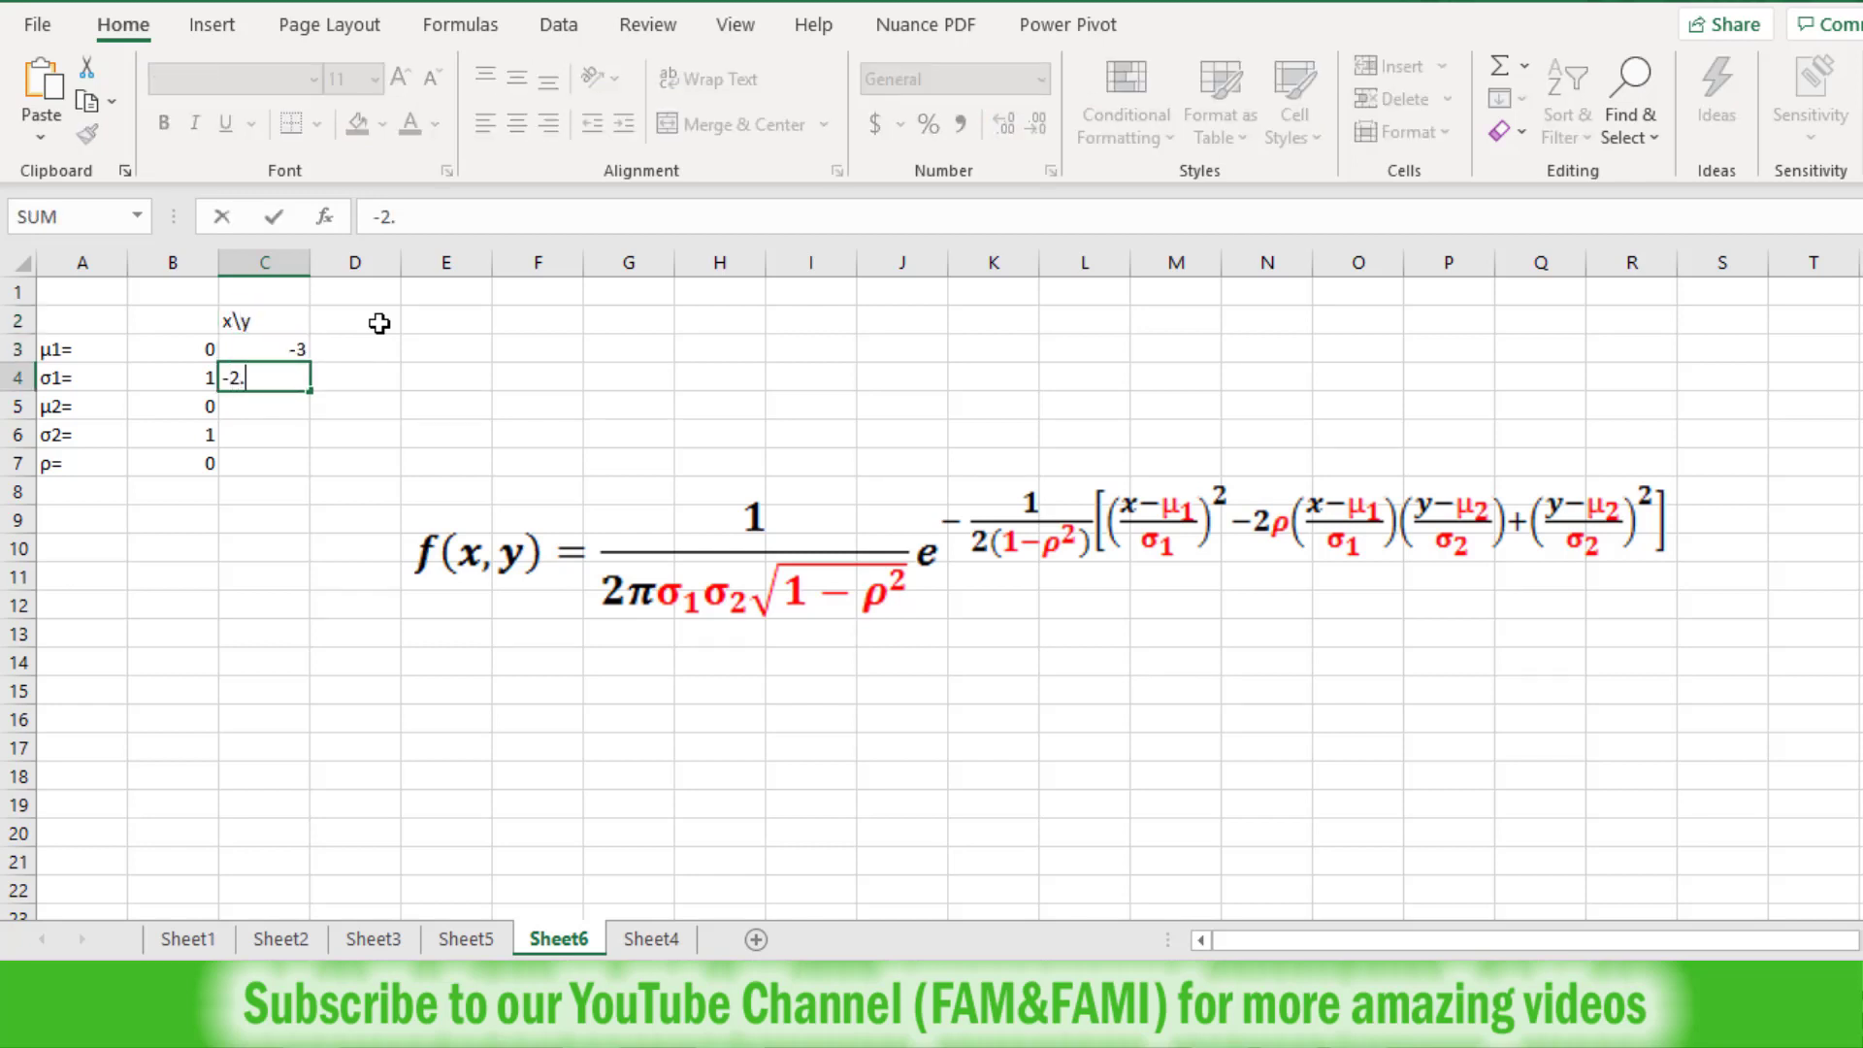
{"action": "key", "text": "Return"}
{"action": "key", "text": "Up"}
{"action": "key", "text": "Up"}
{"action": "key", "text": "shift+Down"}
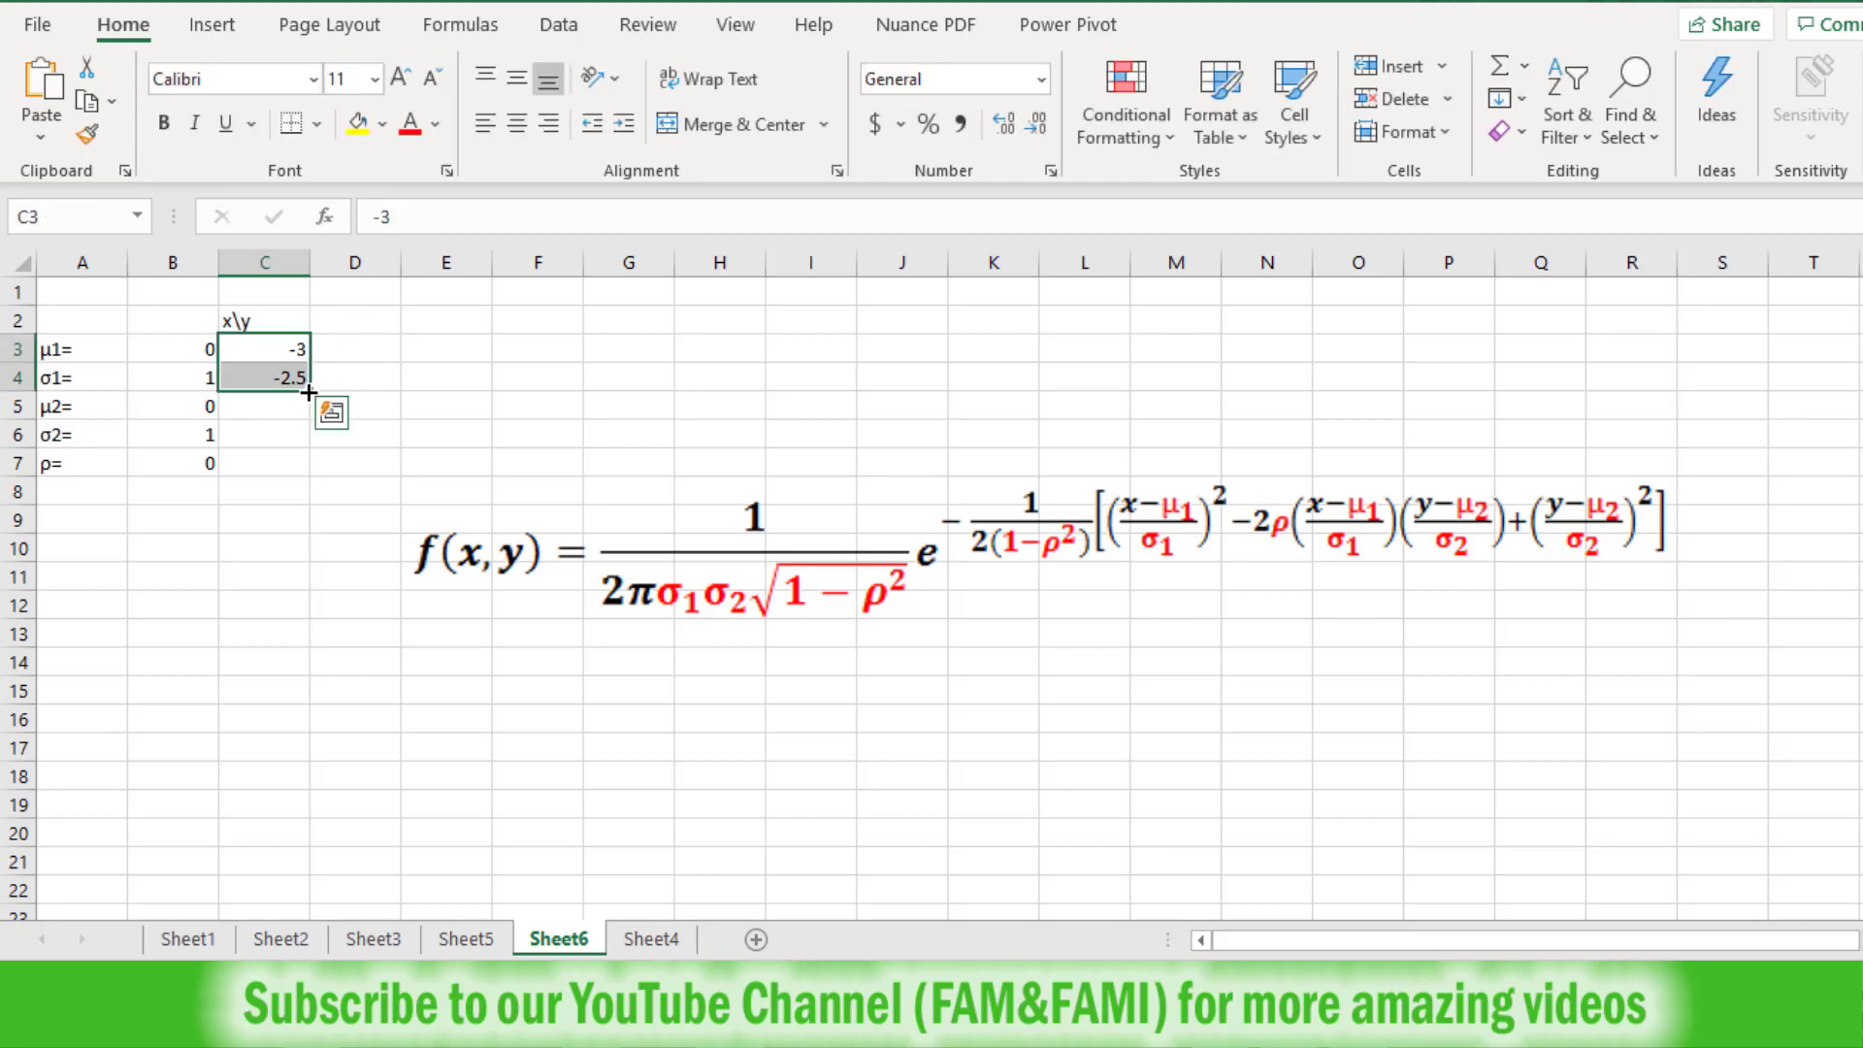
{"action": "left_click_drag", "start_coordinate": [309, 392], "coordinate": [317, 701]}
Fill D2:P2 with y values from -3 to 3 in increments of 0.5
{"action": "left_click", "coordinate": [374, 320]}
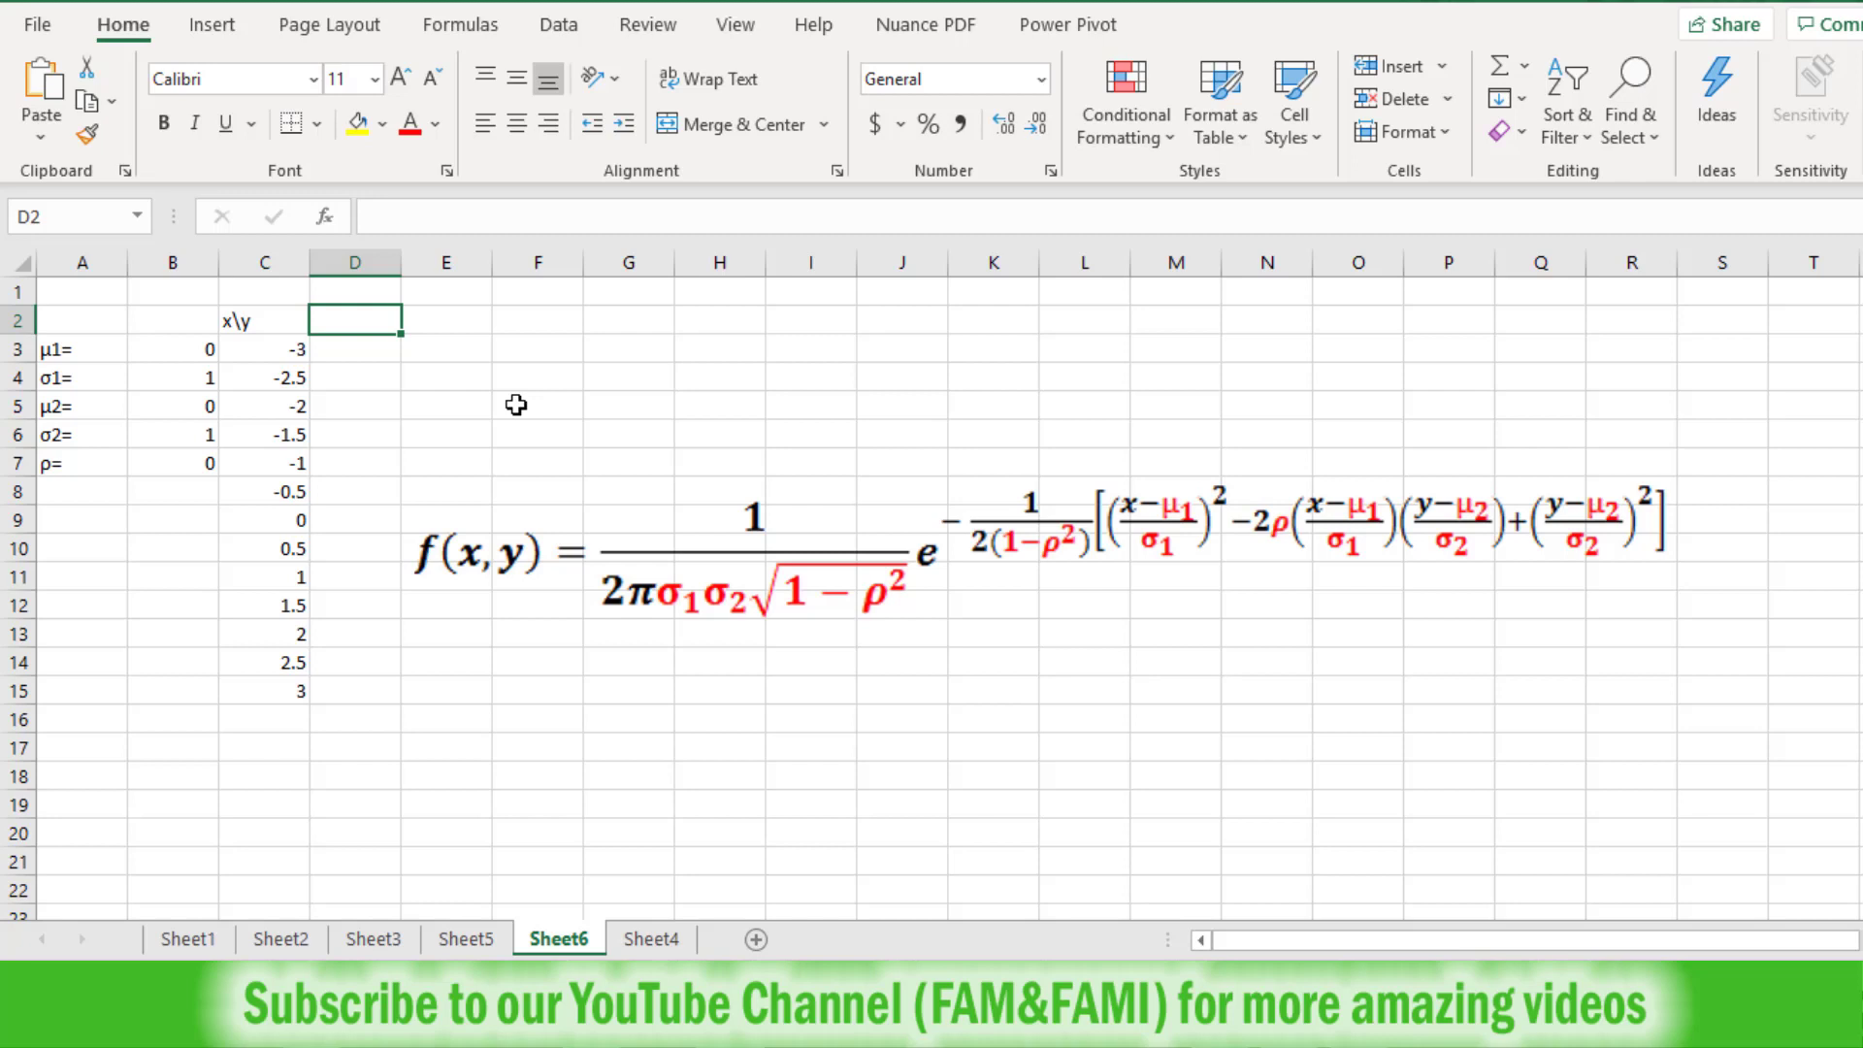
{"action": "type", "text": "-3"}
{"action": "key", "text": "Tab"}
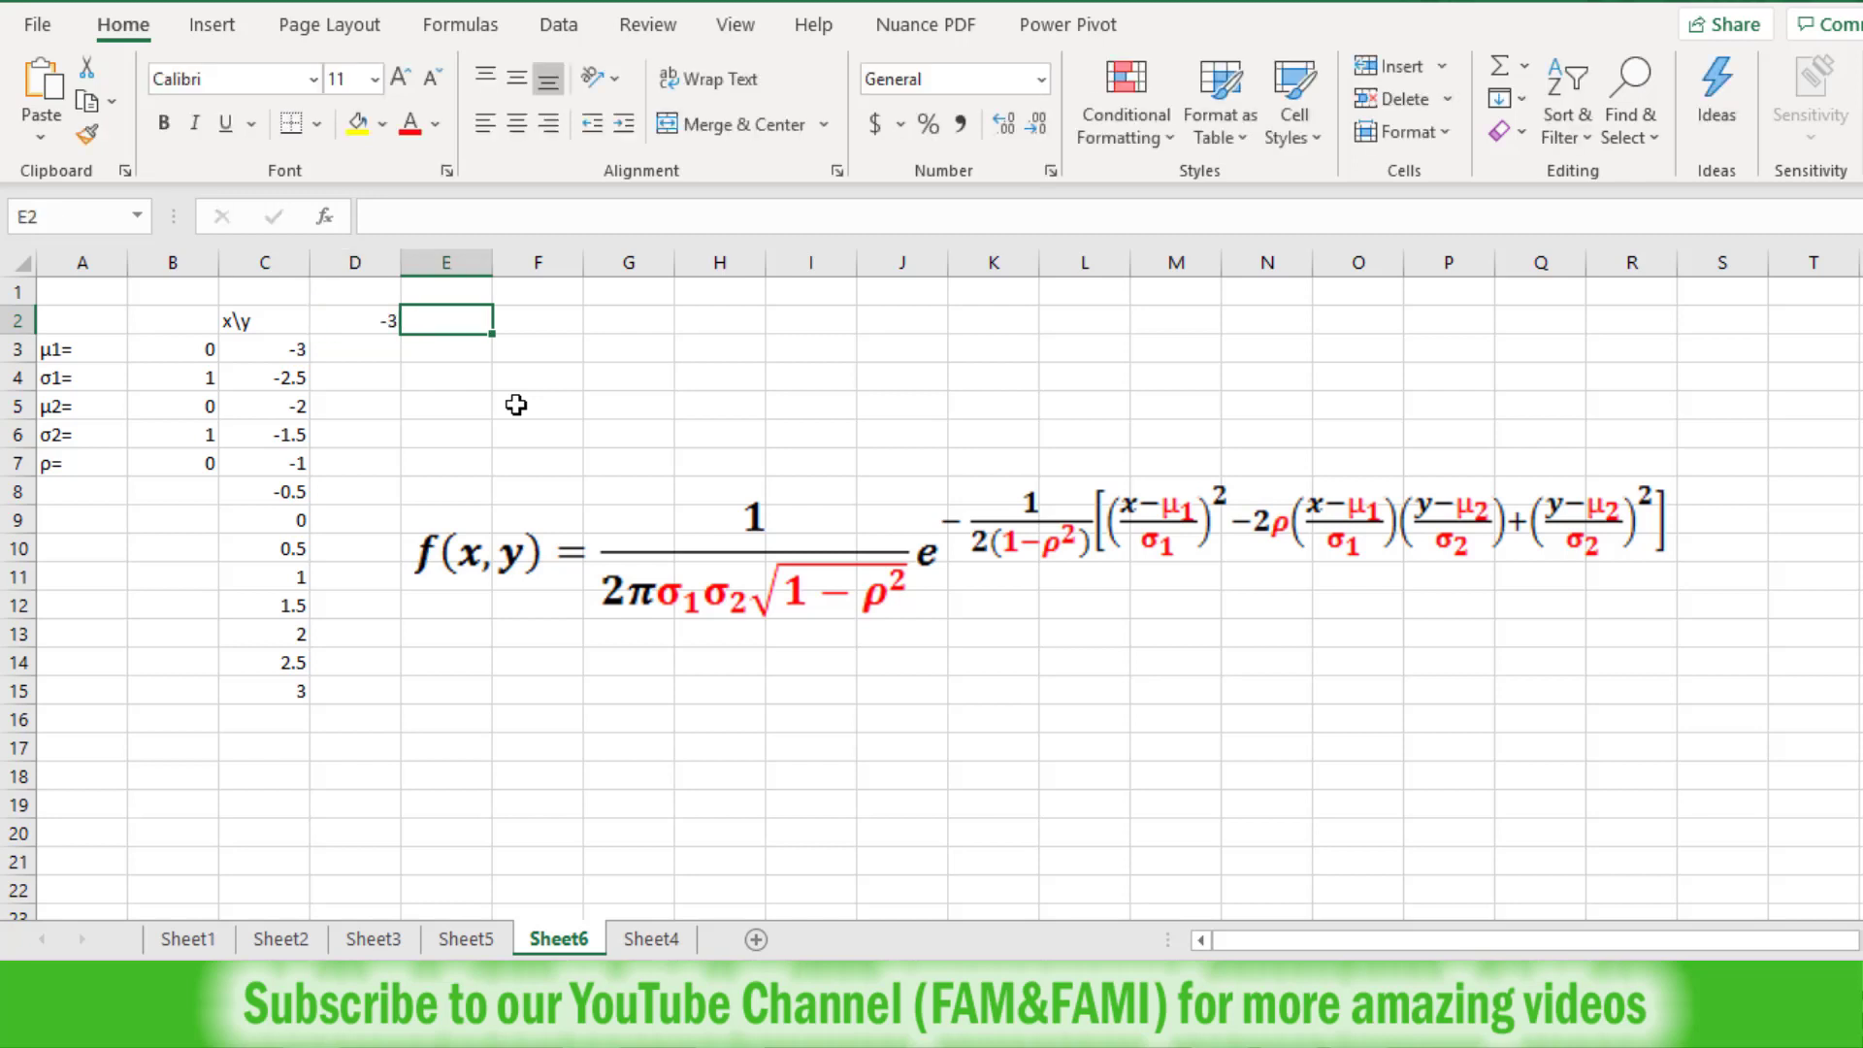
{"action": "type", "text": "-2"}
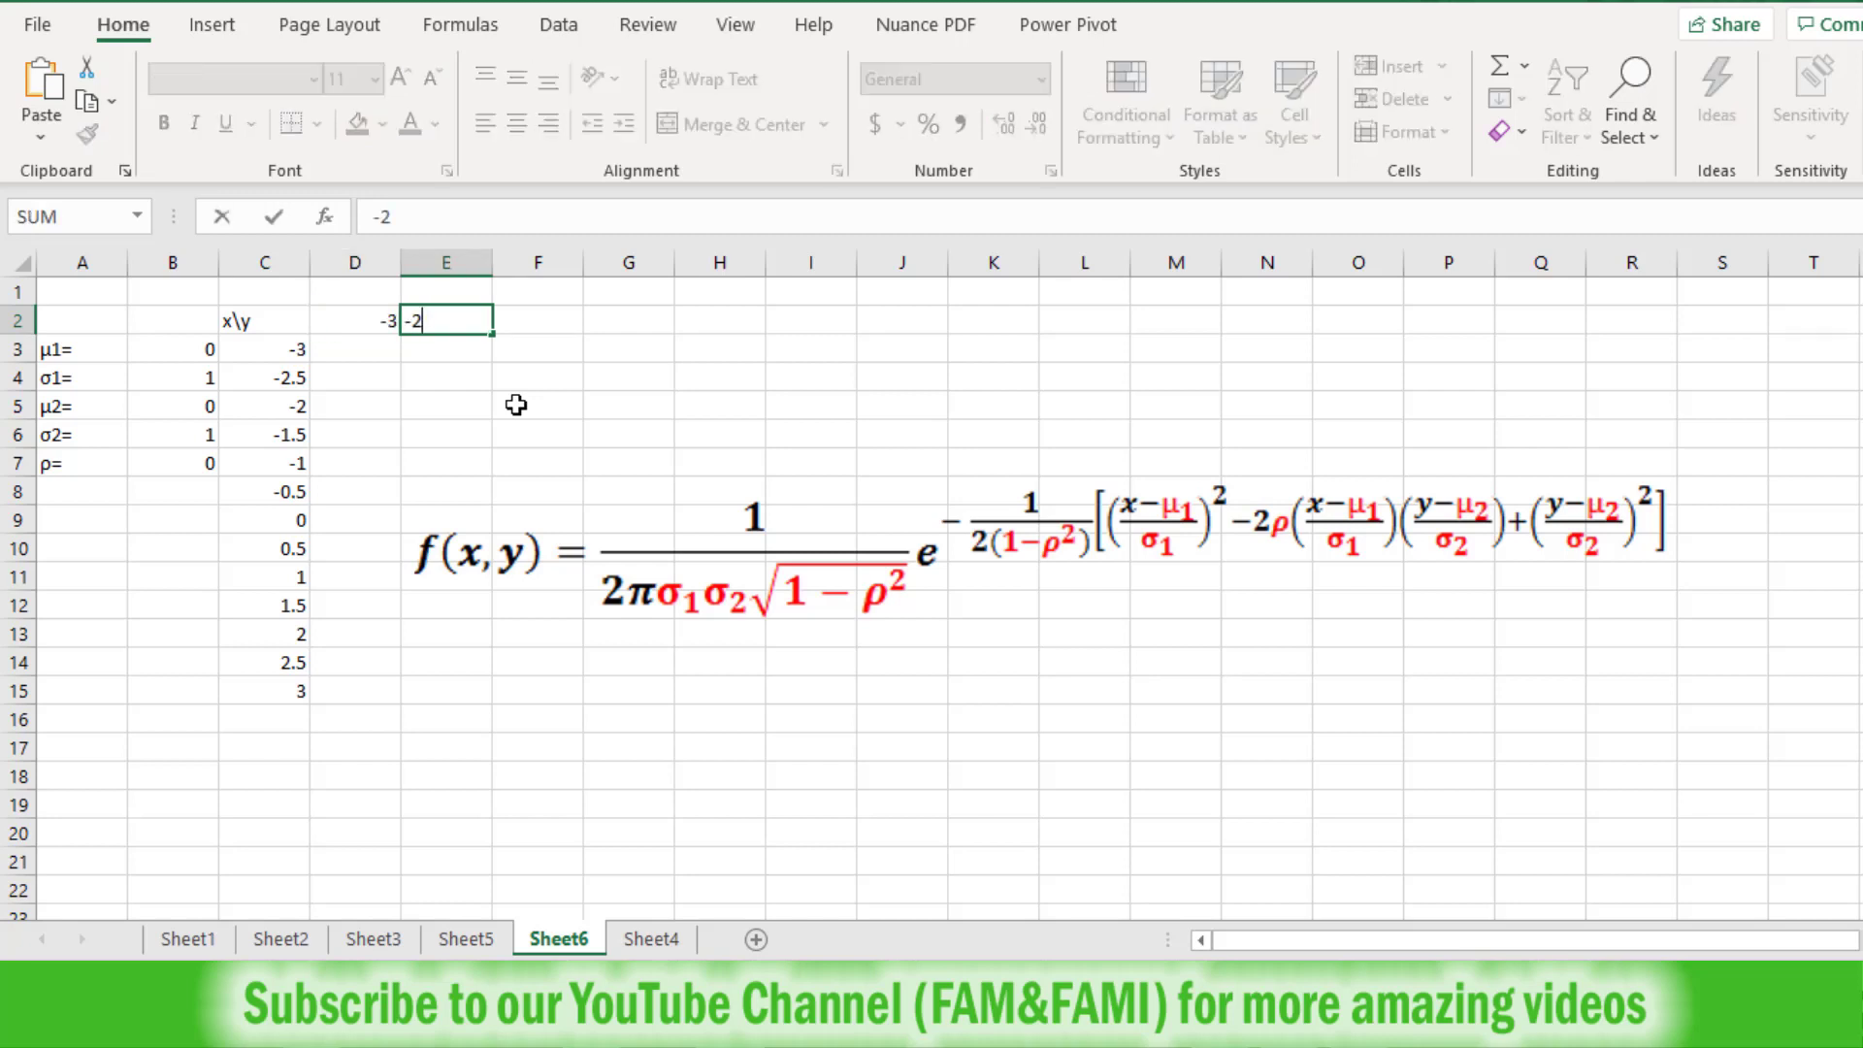
{"action": "type", "text": ".5"}
{"action": "key", "text": "Return"}
{"action": "key", "text": "Up"}
{"action": "key", "text": "Left"}
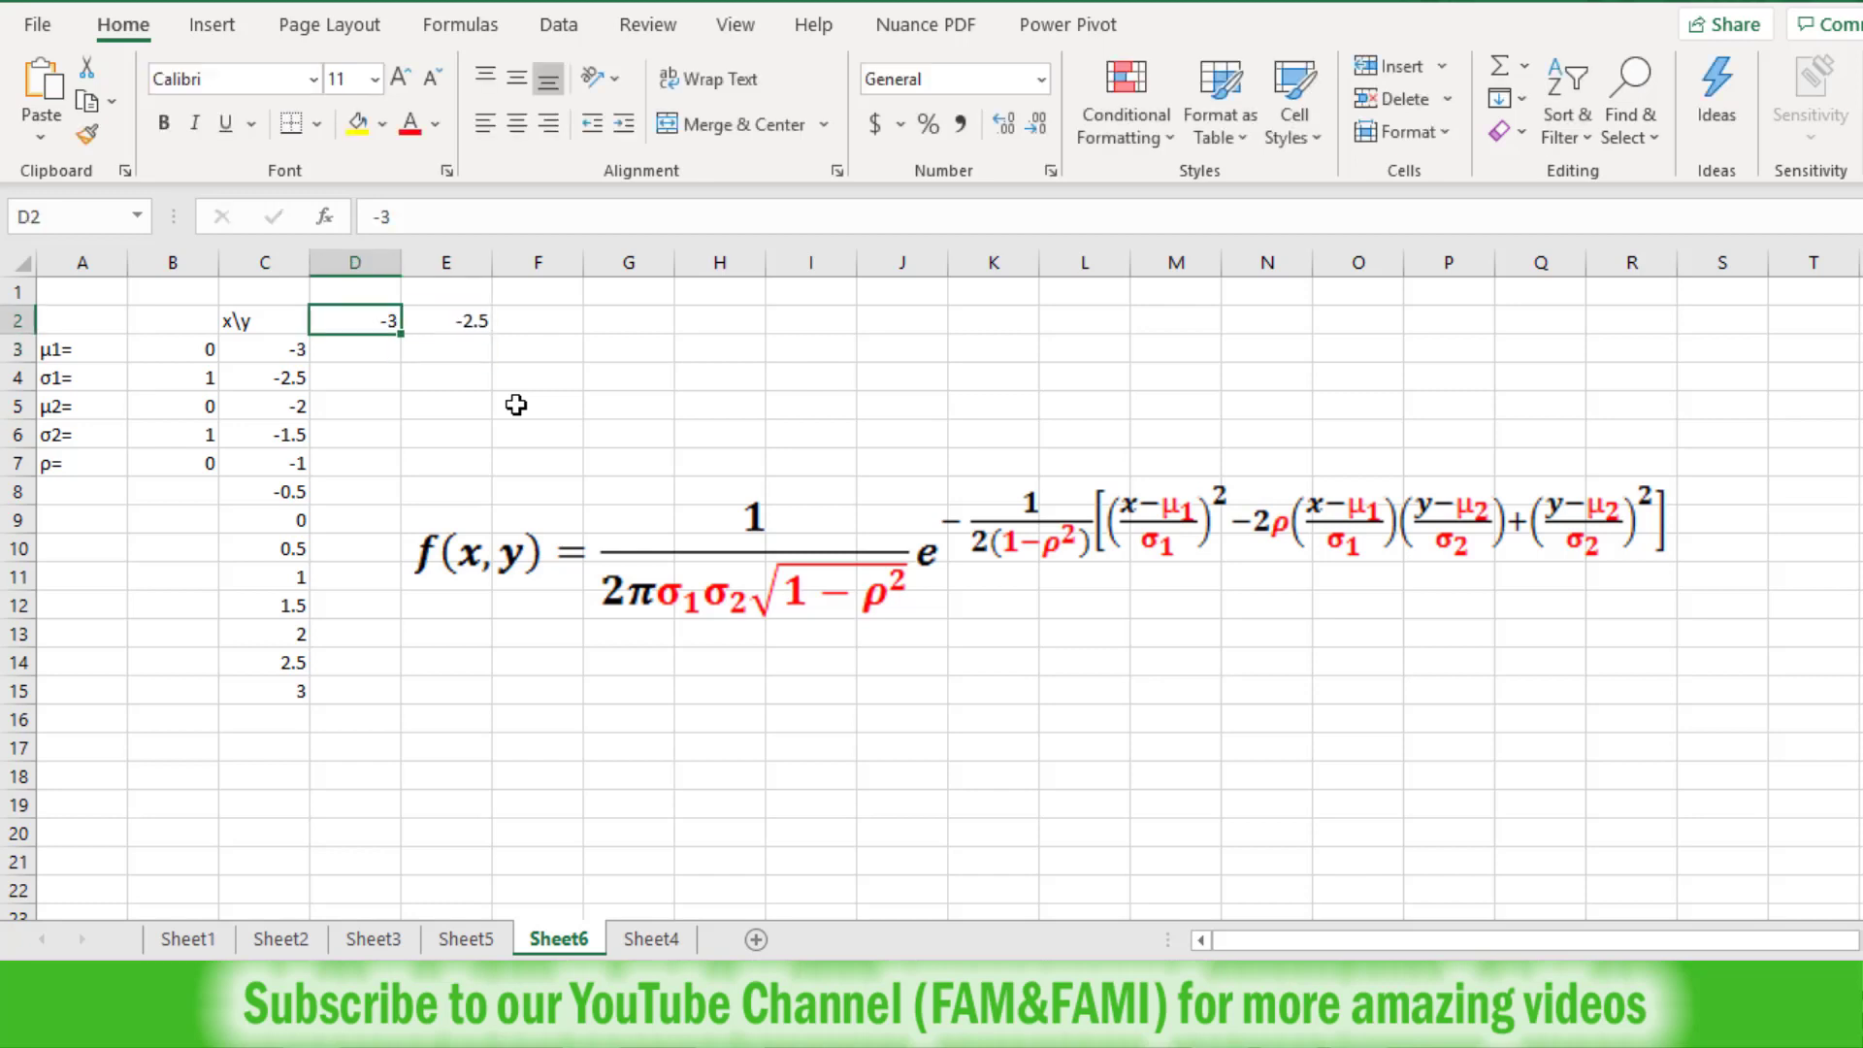
{"action": "key", "text": "shift+Right"}
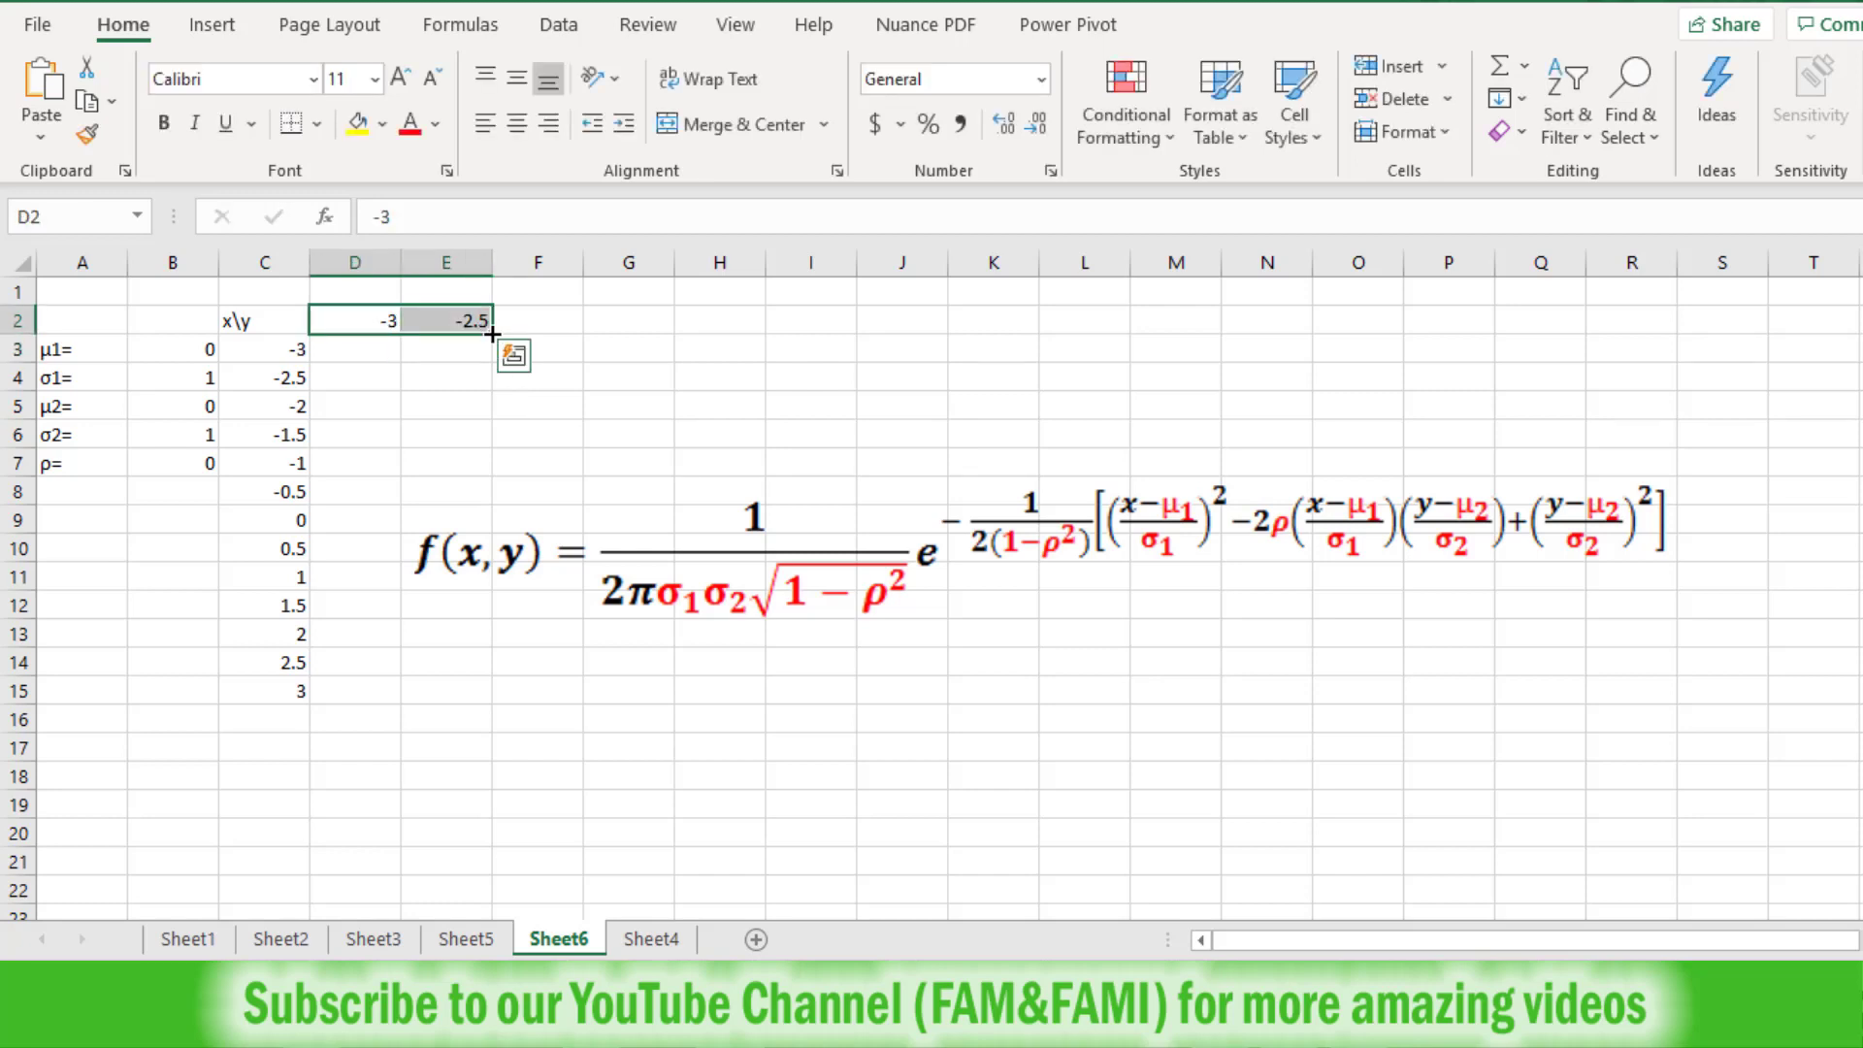
{"action": "left_click_drag", "start_coordinate": [492, 334], "coordinate": [1473, 376]}
Enter the placeholder text f(-3,-3) in cell D3
{"action": "left_click", "coordinate": [364, 321]}
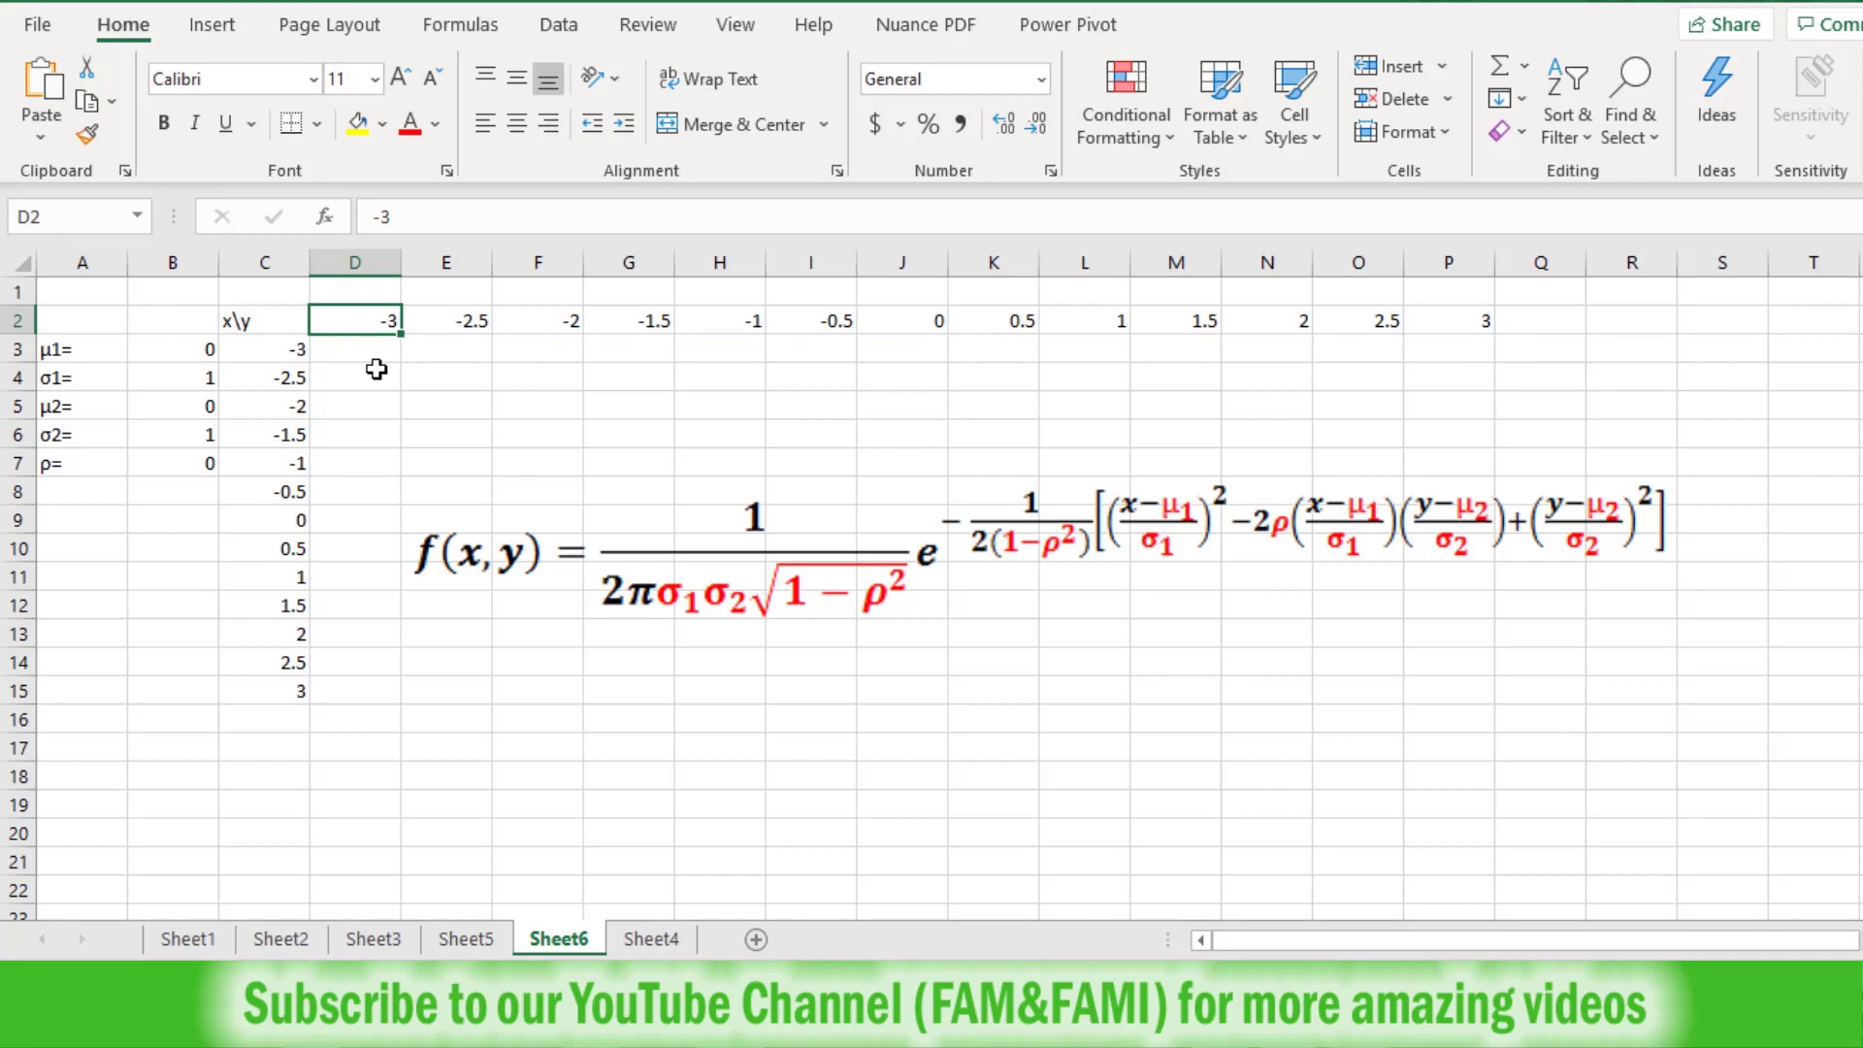
{"action": "key", "text": "Return"}
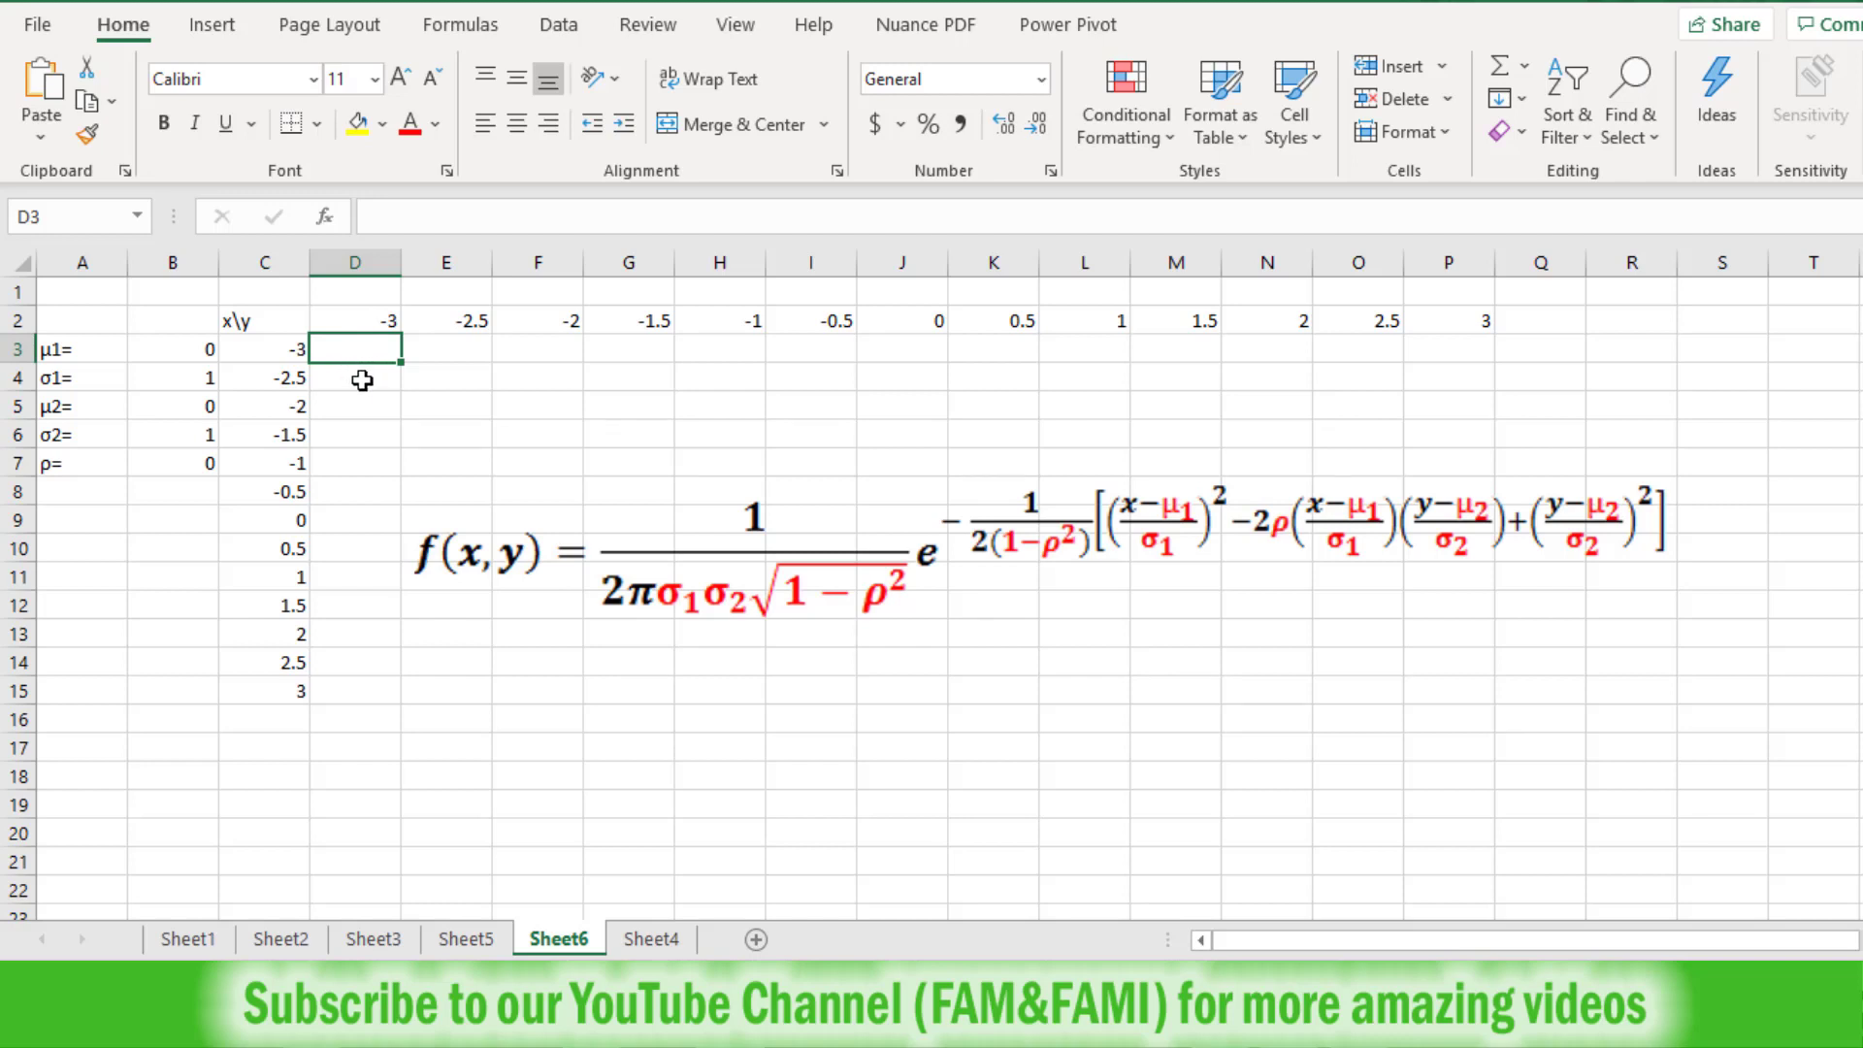
{"action": "type", "text": "f("}
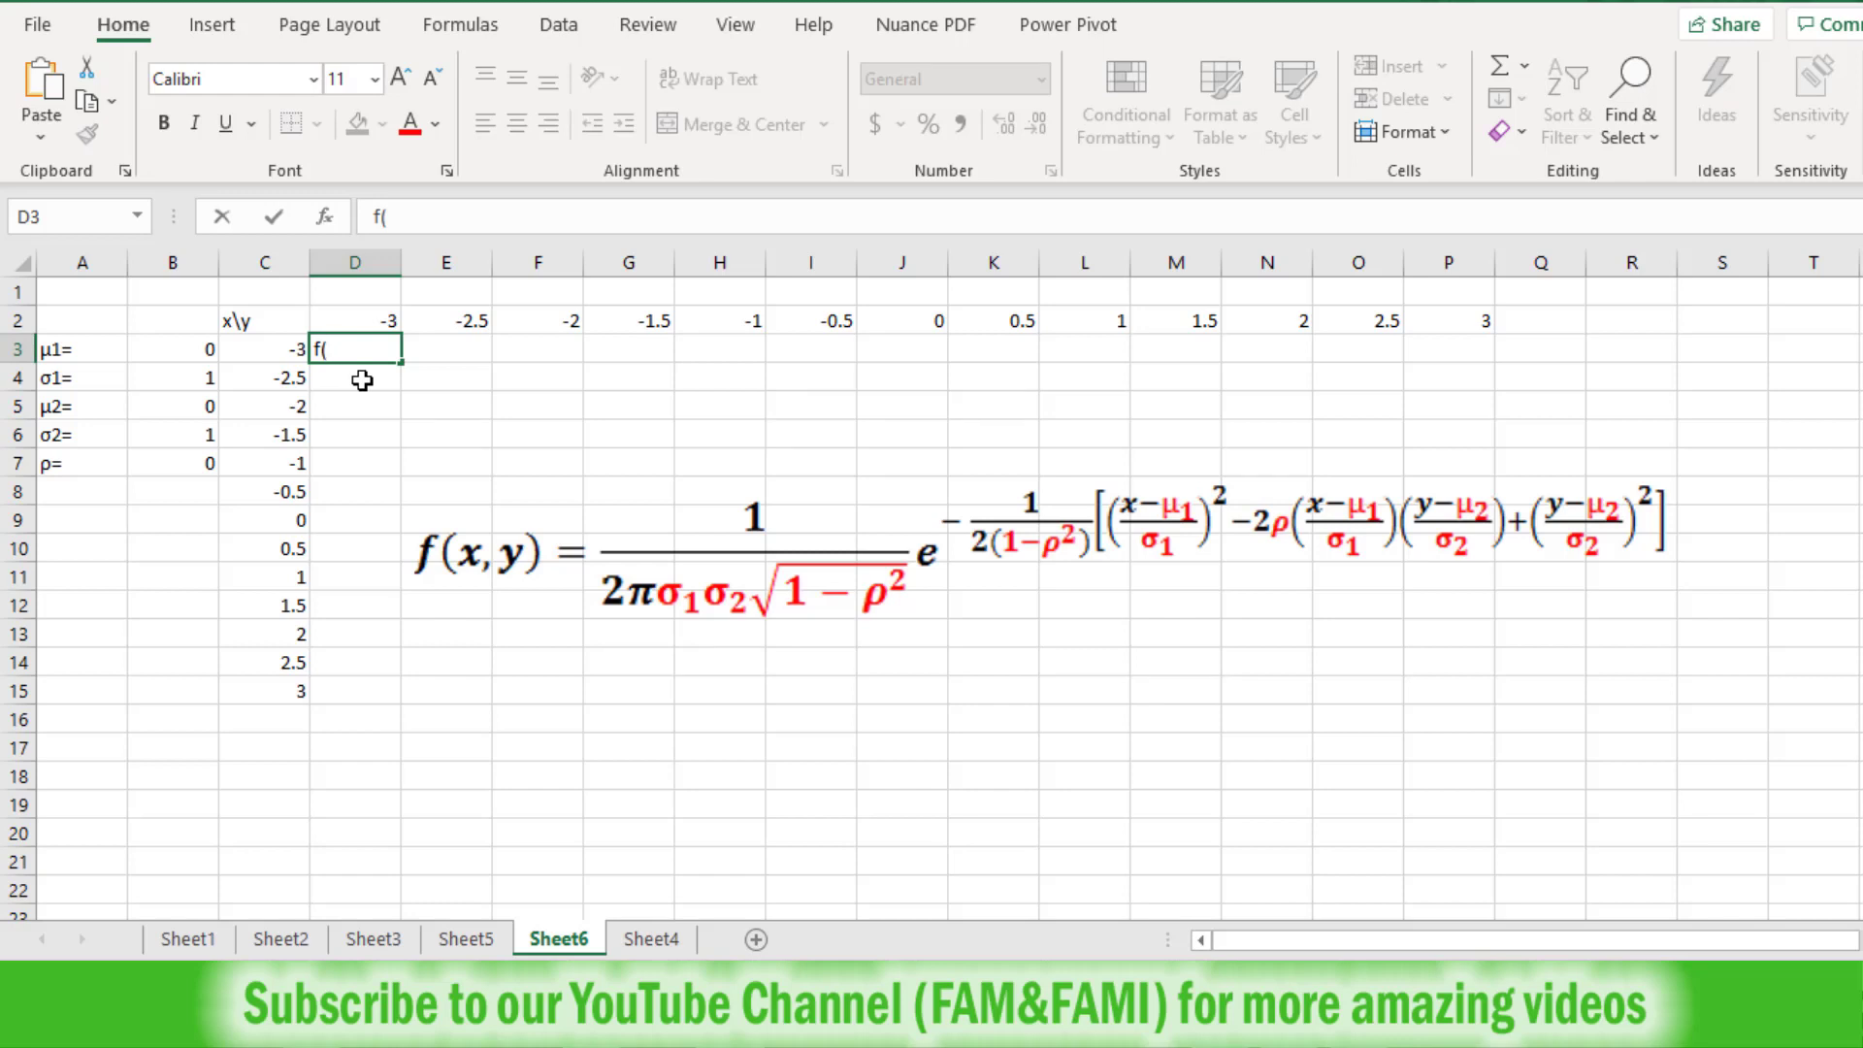
{"action": "type", "text": "-3,-3)"}
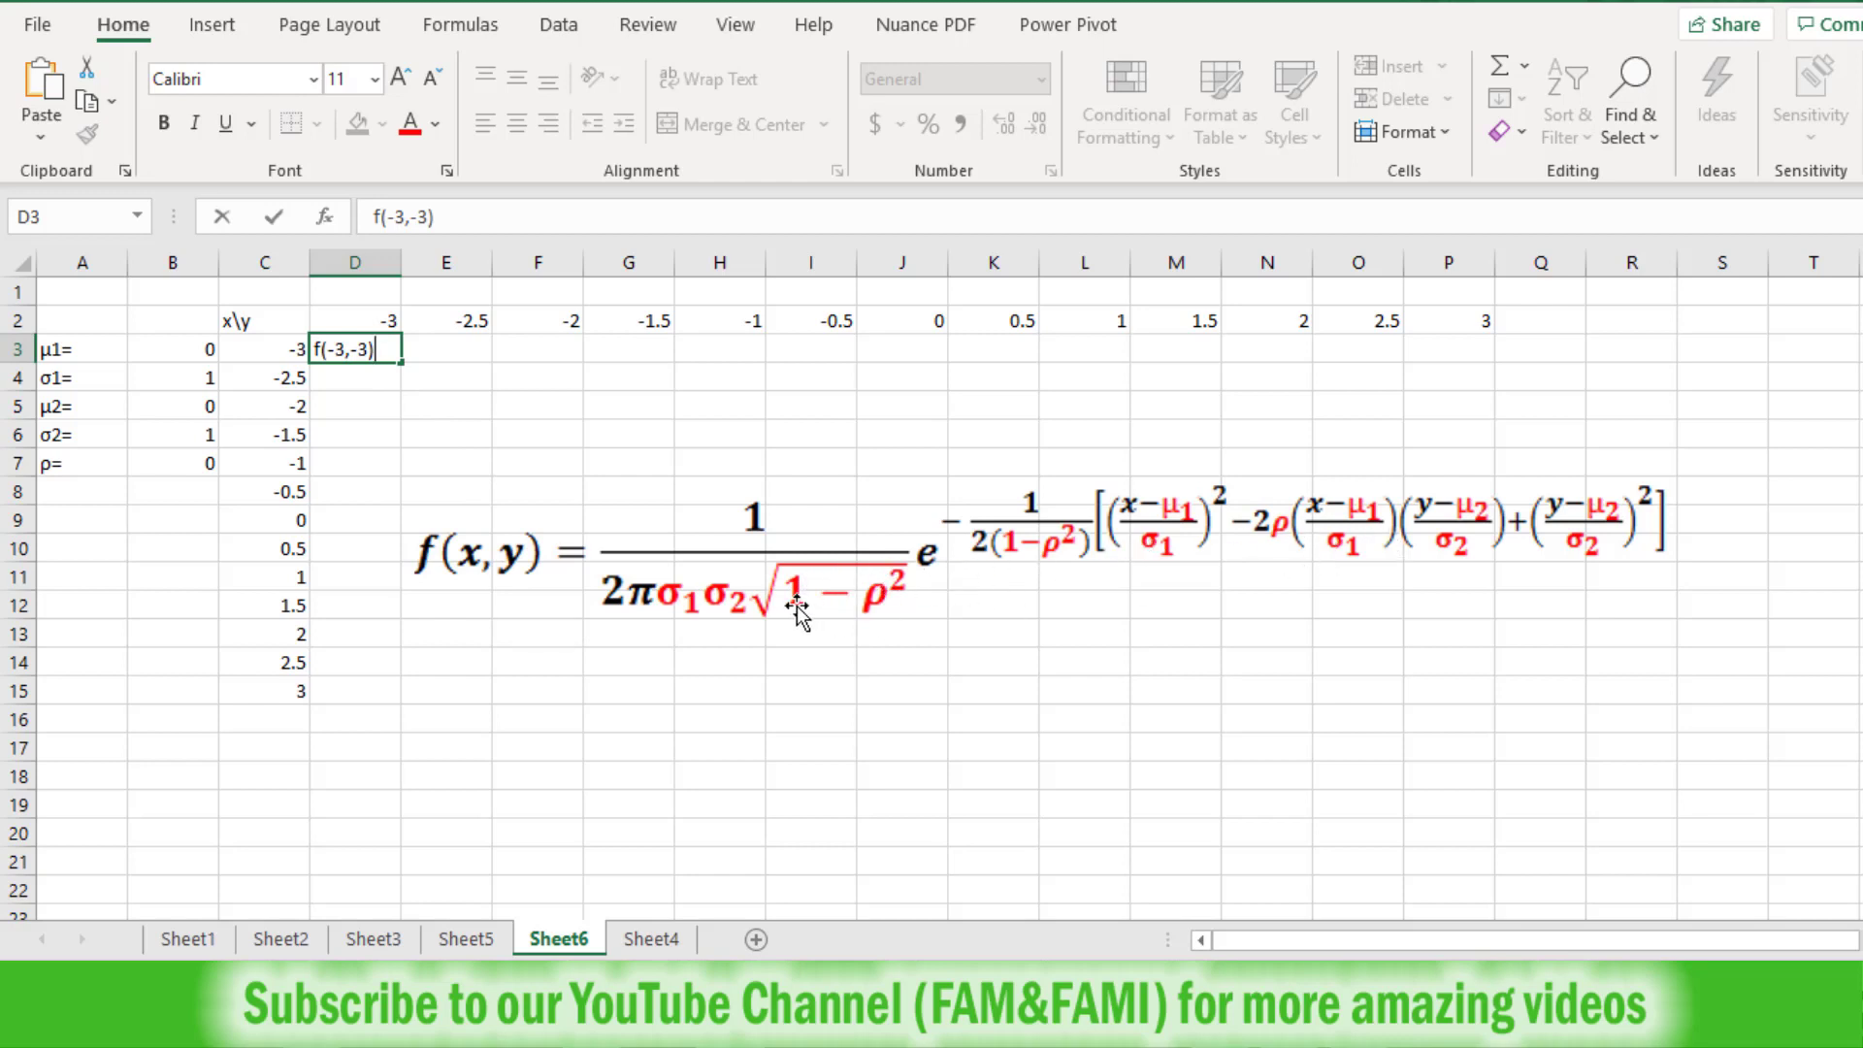
{"action": "left_click_drag", "start_coordinate": [118, 349], "coordinate": [199, 454]}
Begin the density formula in D3 with =1/(2*PI()*$B$4*$B$6*, using absolute references to σ1 and σ2
{"action": "left_click", "coordinate": [355, 350]}
{"action": "type", "text": "="}
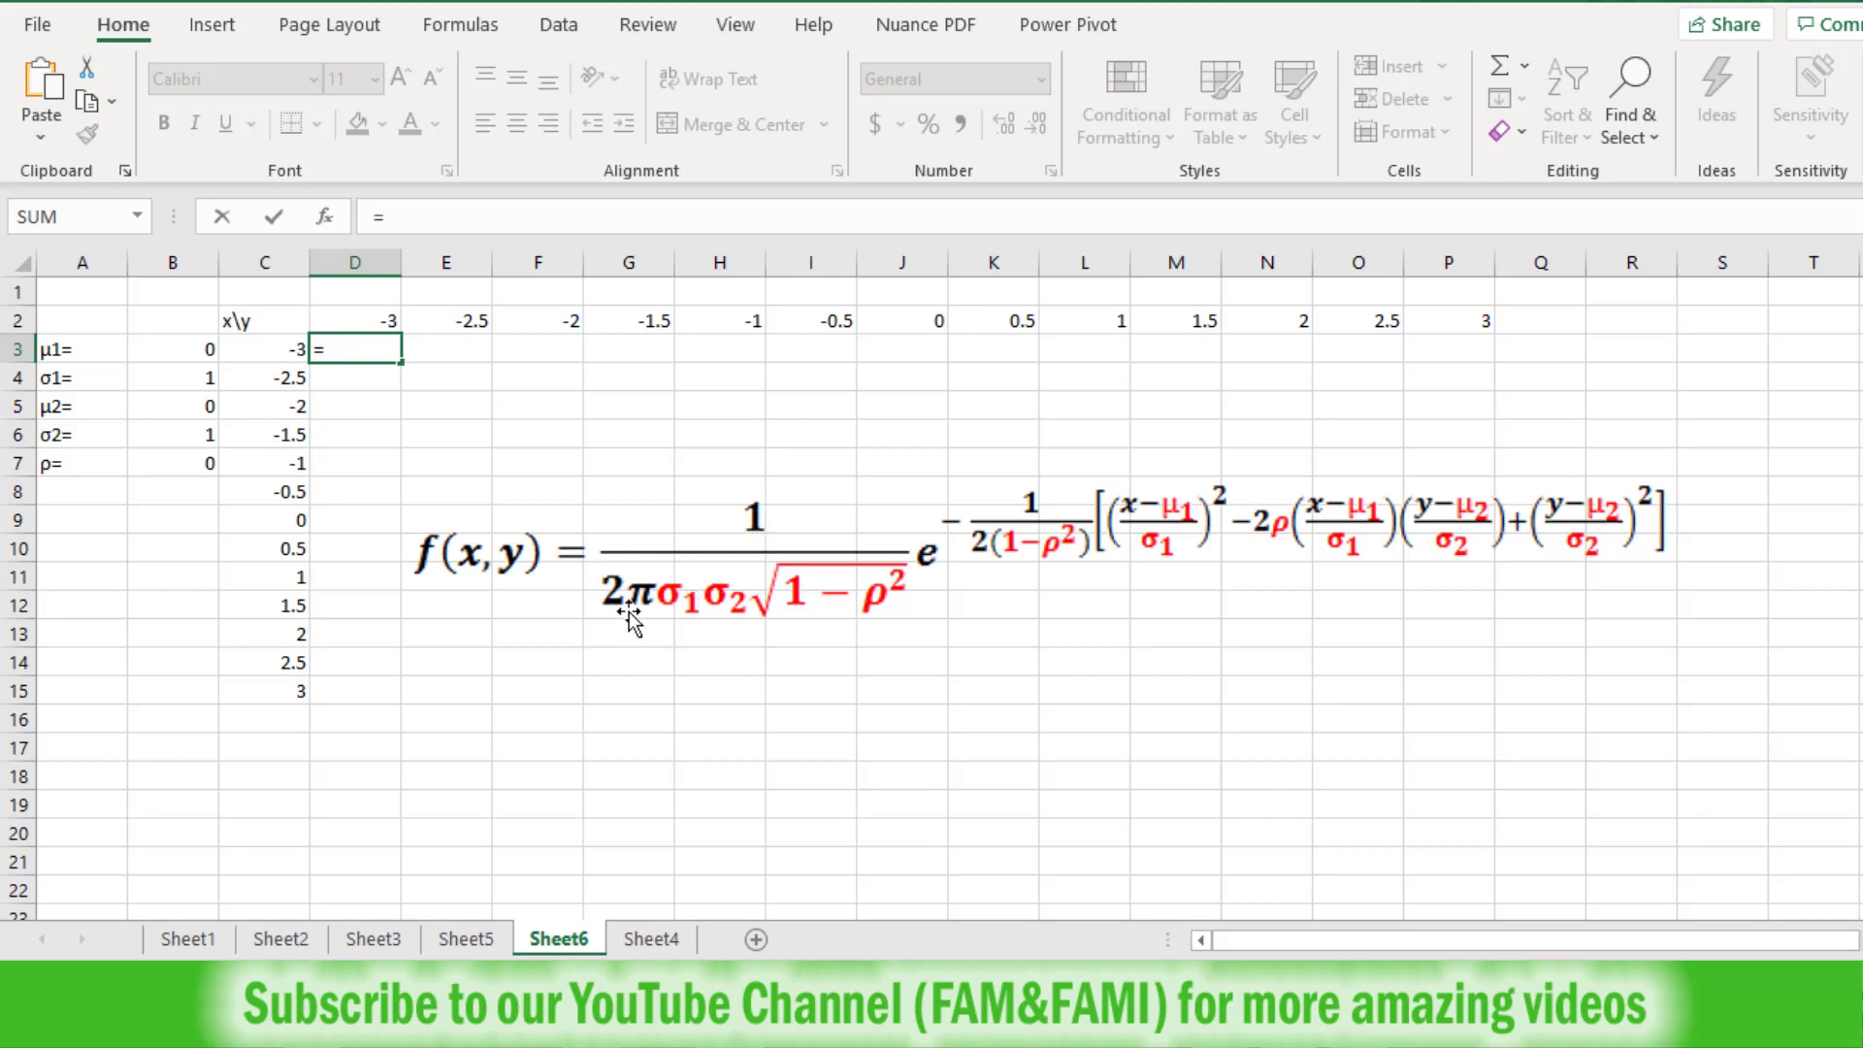
{"action": "type", "text": "1"}
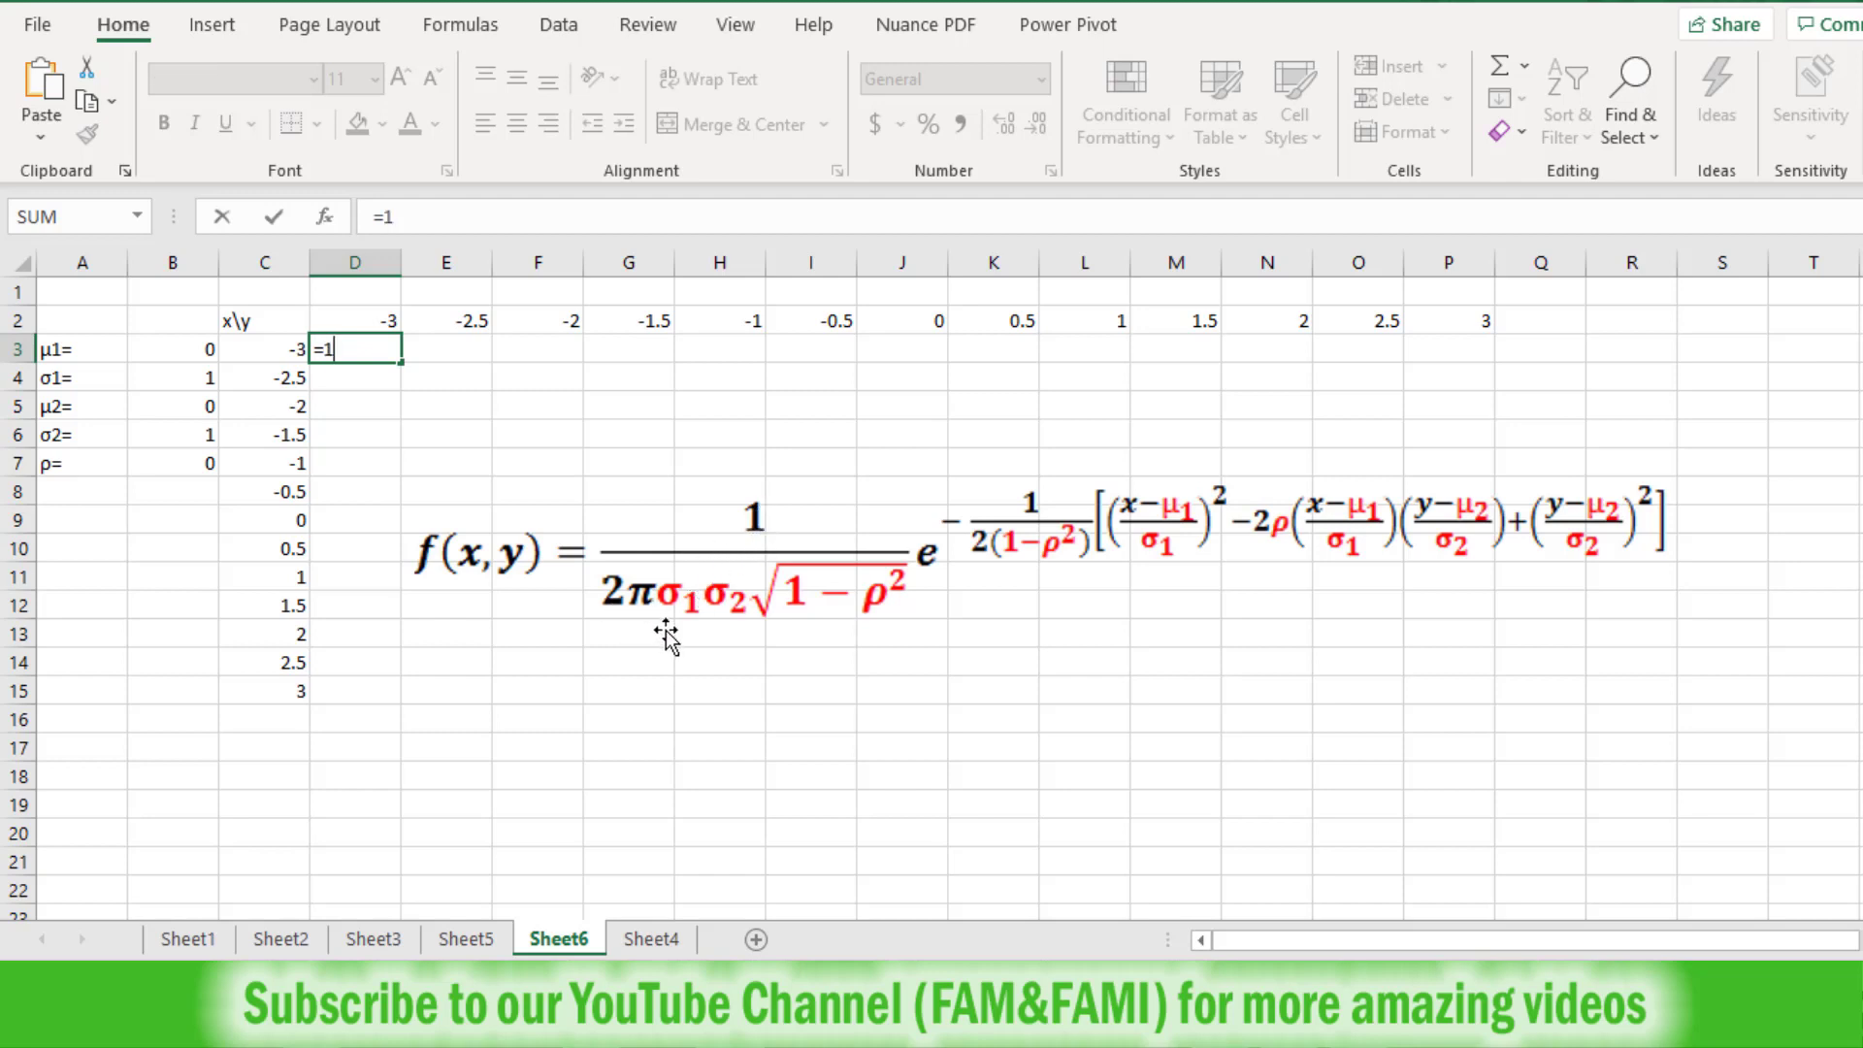
{"action": "type", "text": "/(2*PI()*"}
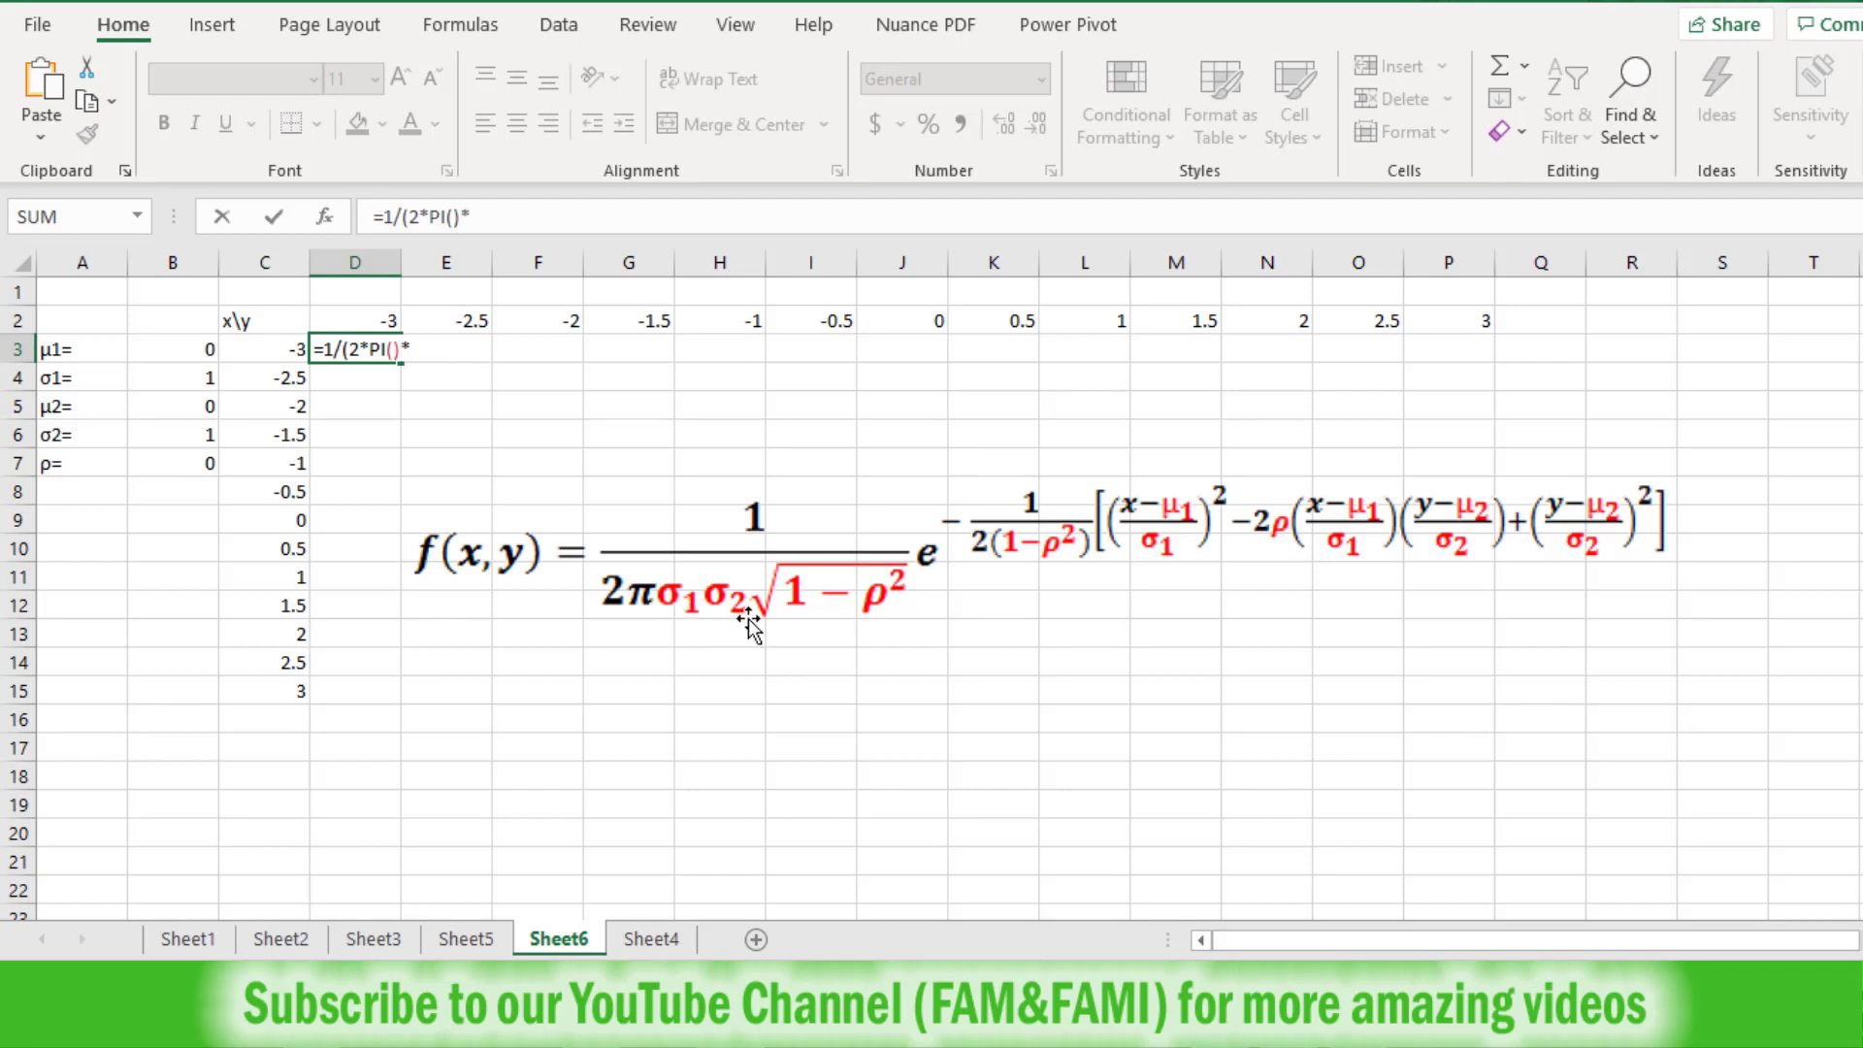
{"action": "left_click", "coordinate": [158, 381]}
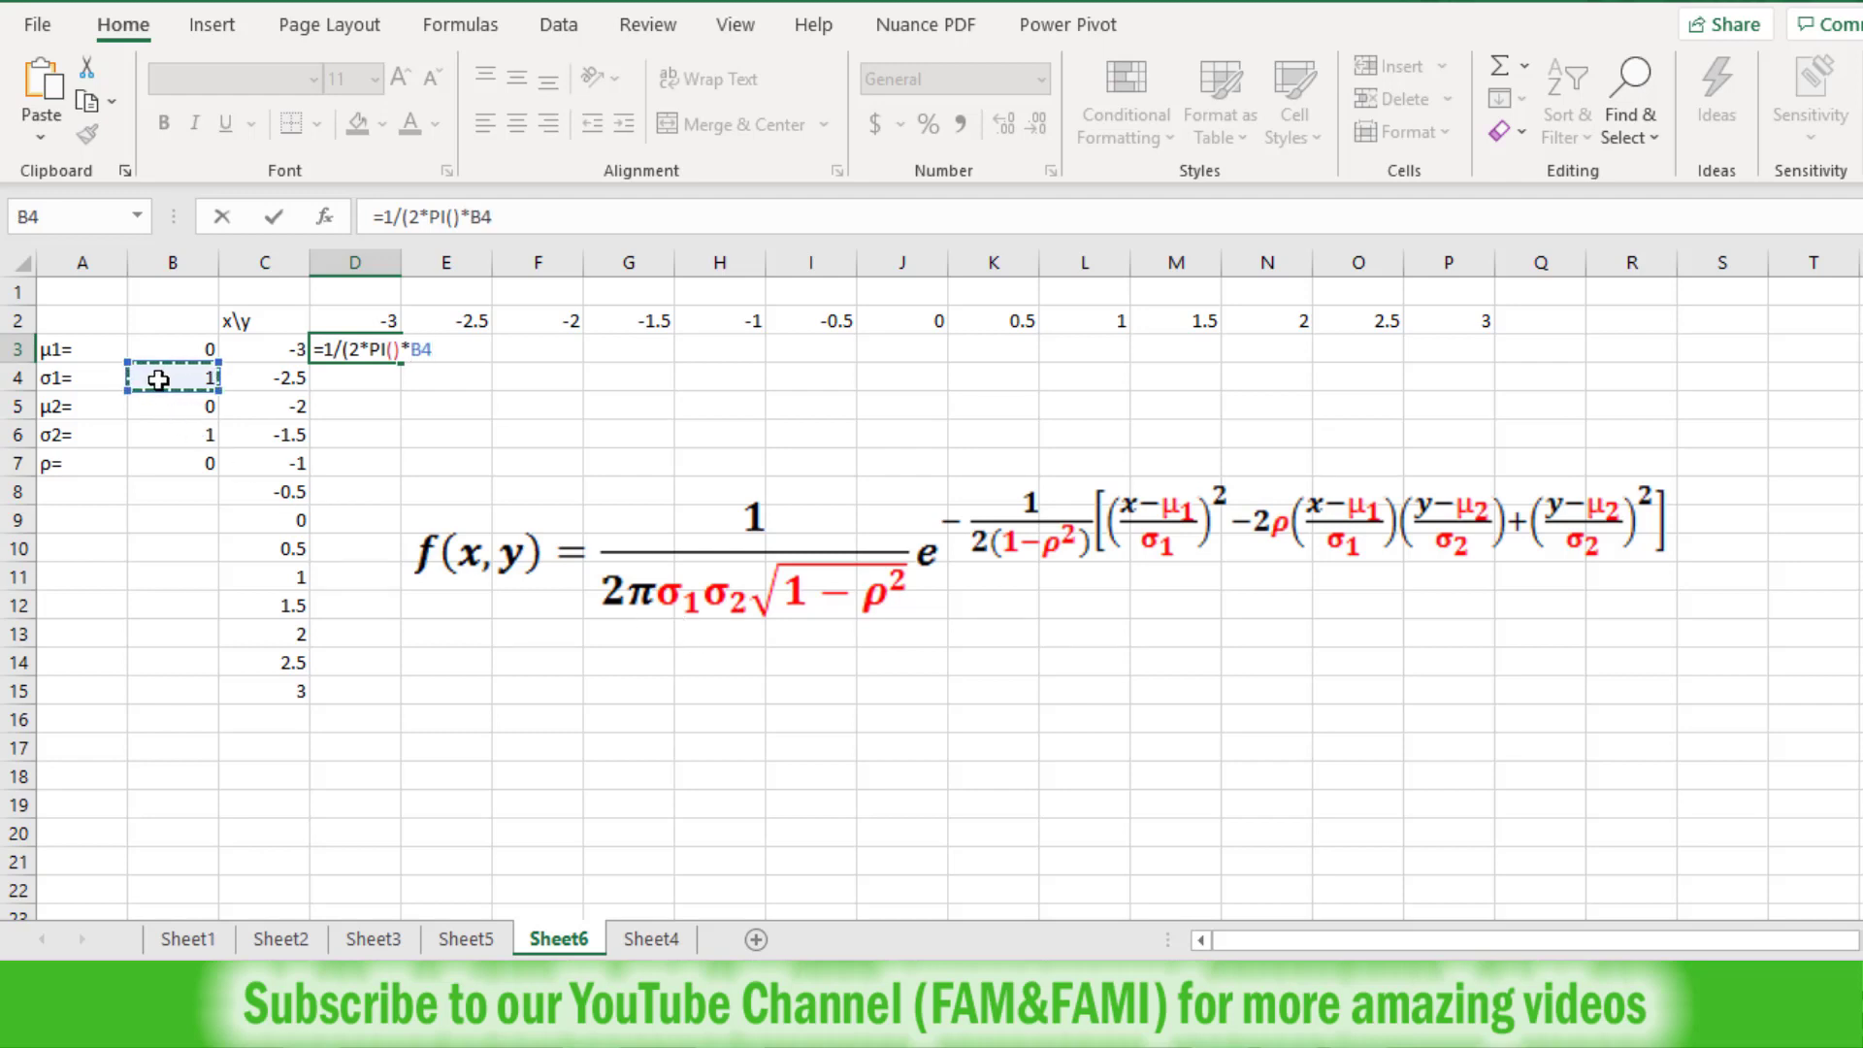
{"action": "key", "text": "F4"}
{"action": "type", "text": "*"}
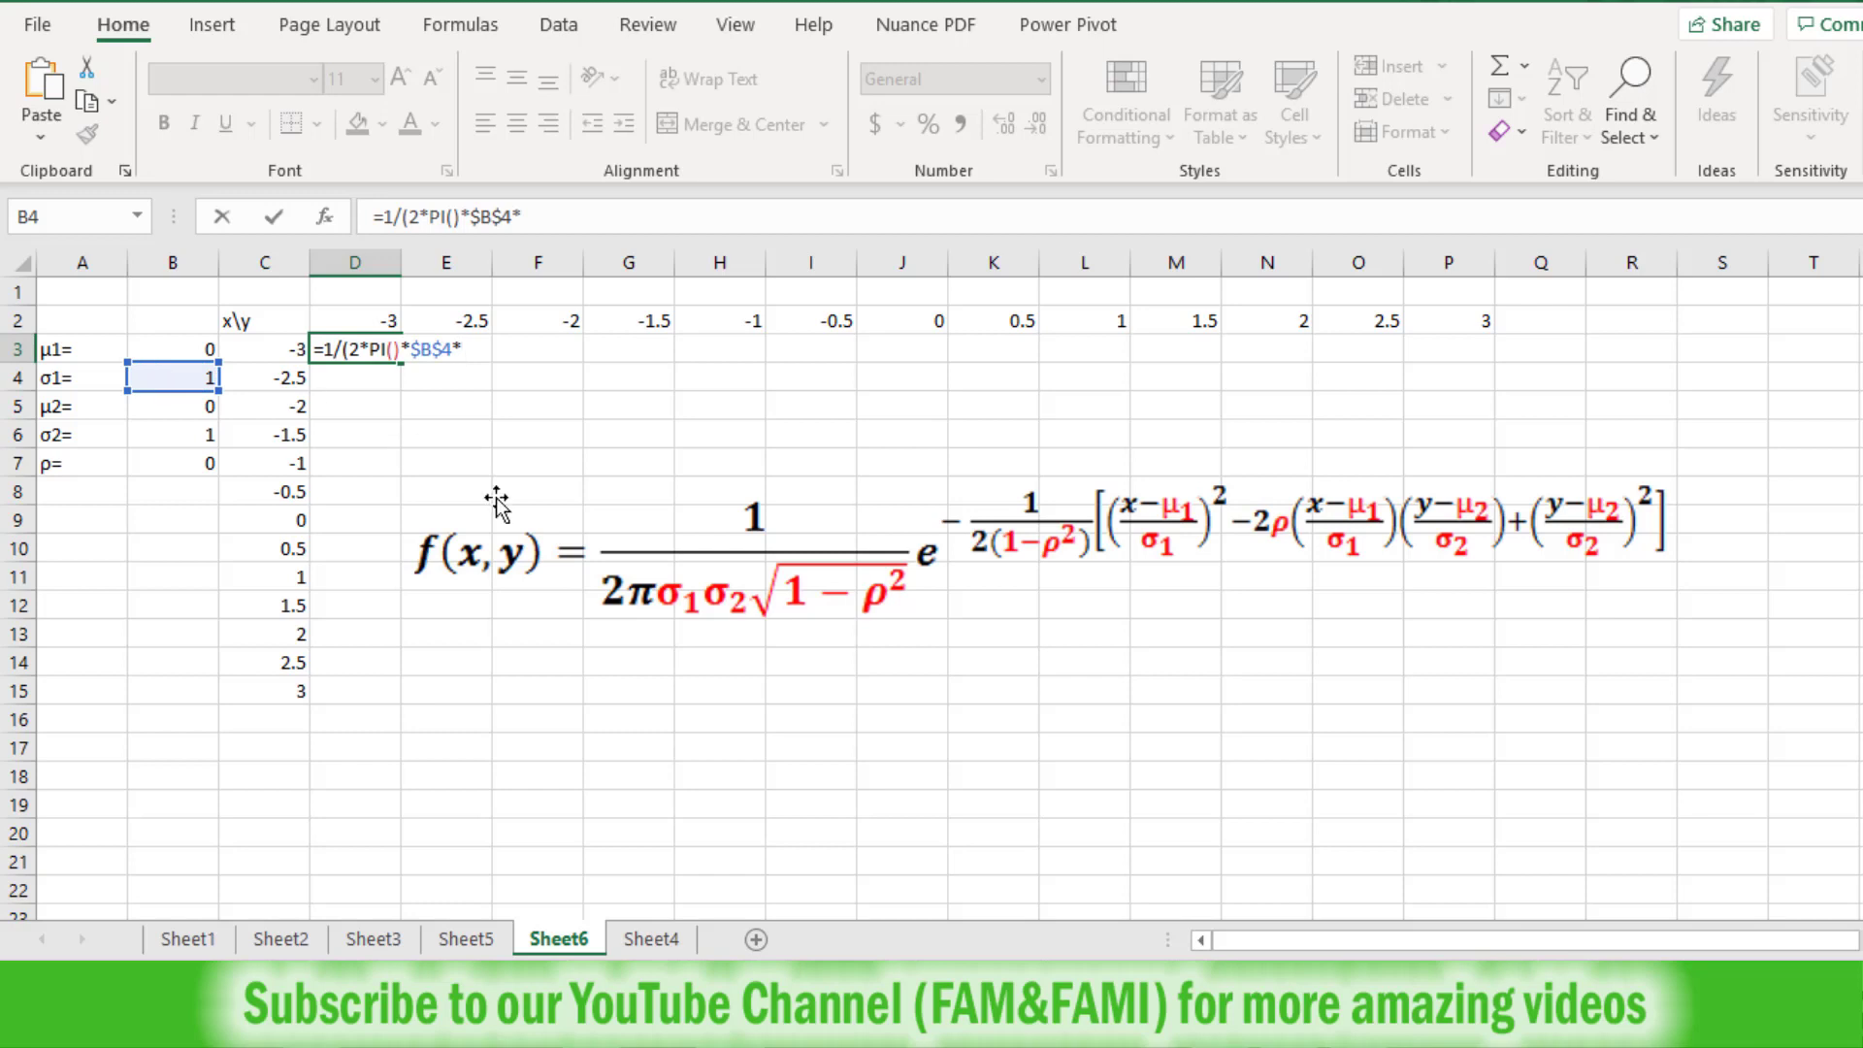
{"action": "left_click", "coordinate": [174, 434]}
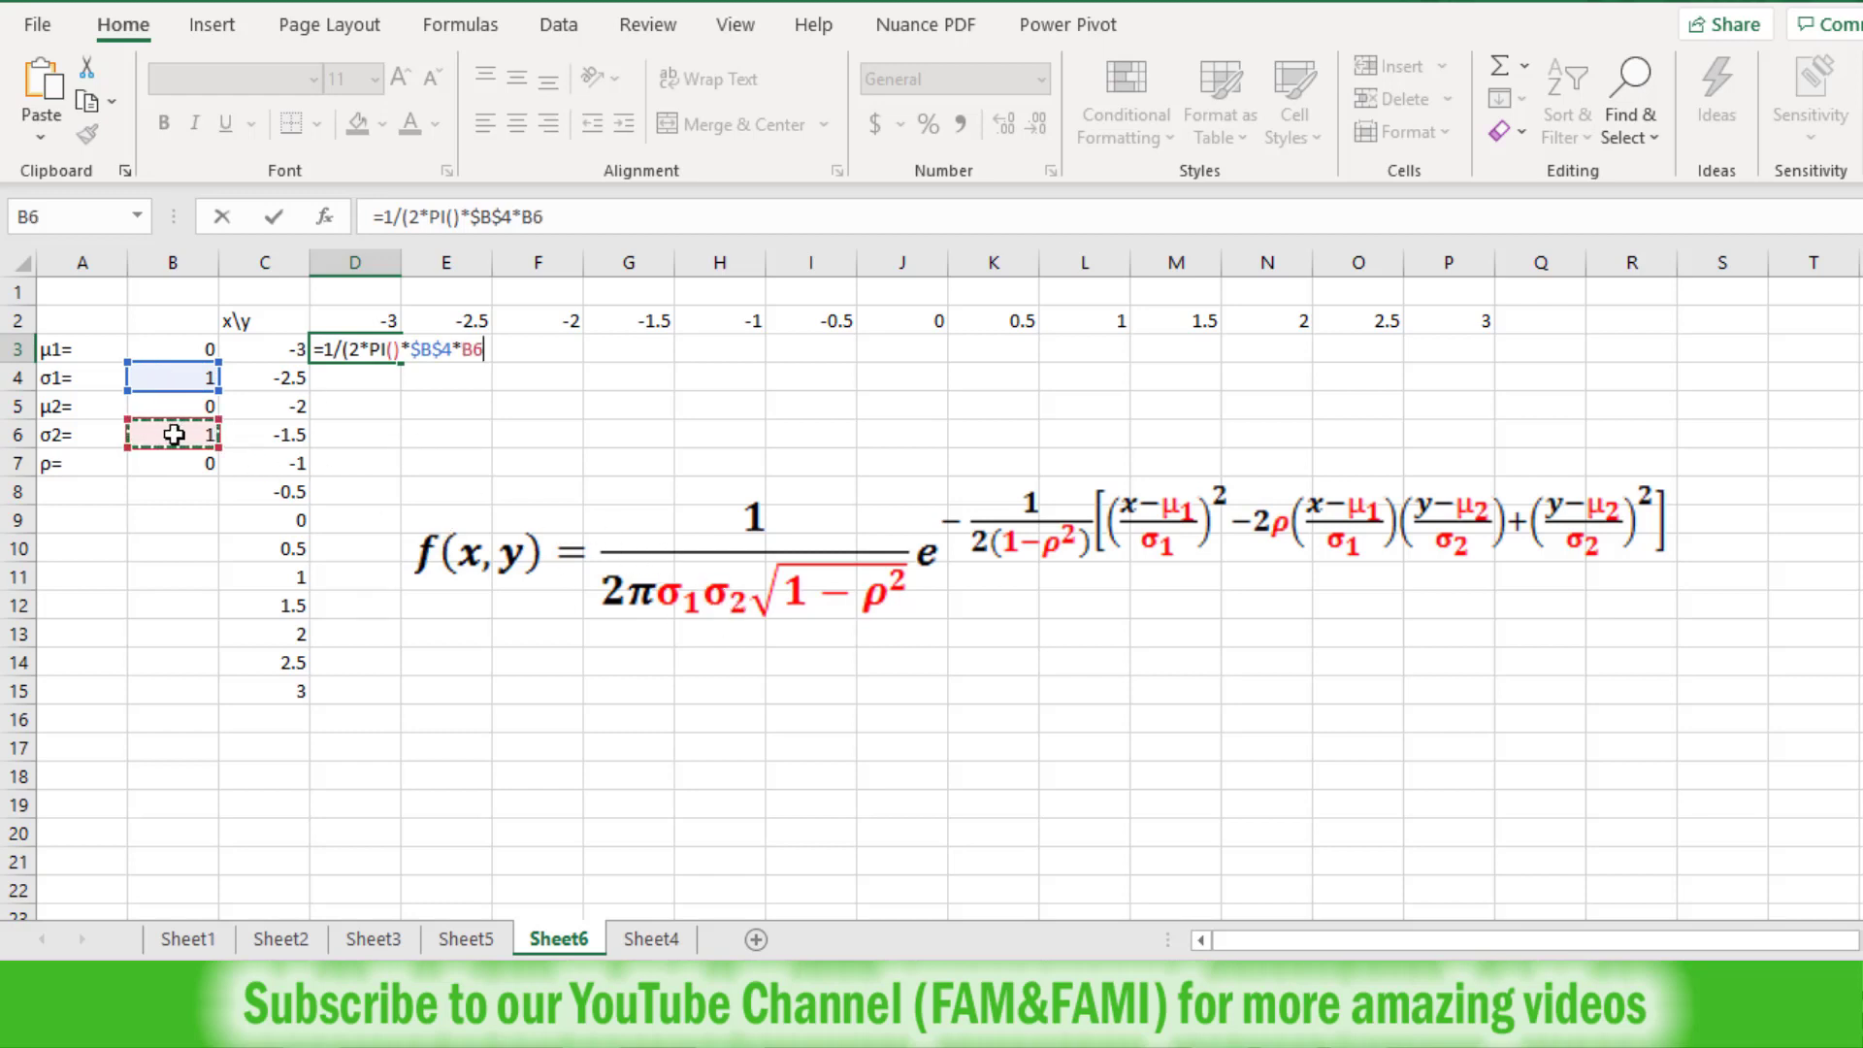
{"action": "key", "text": "F4"}
{"action": "type", "text": "*"}
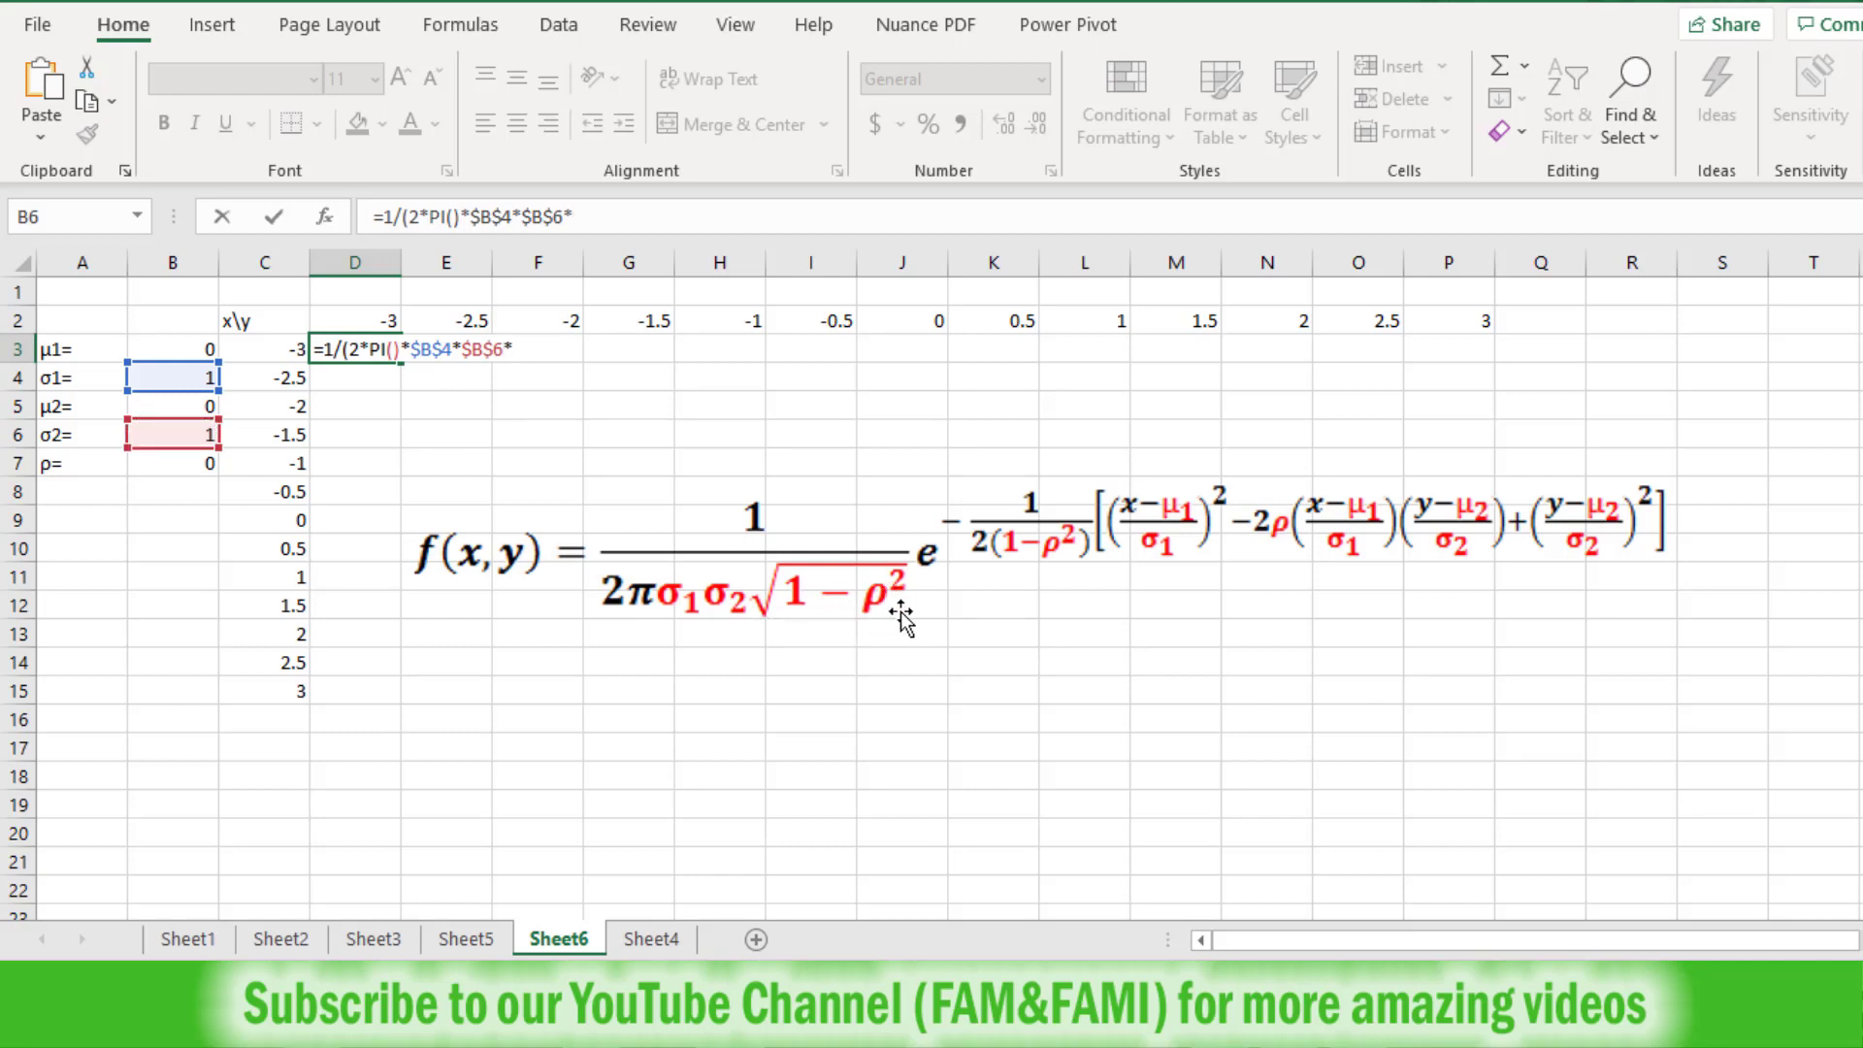
Complete the denominator of the D3 formula with SQRT(1-$B$7^2)), using an absolute reference to ρ
{"action": "type", "text": "SQRT("}
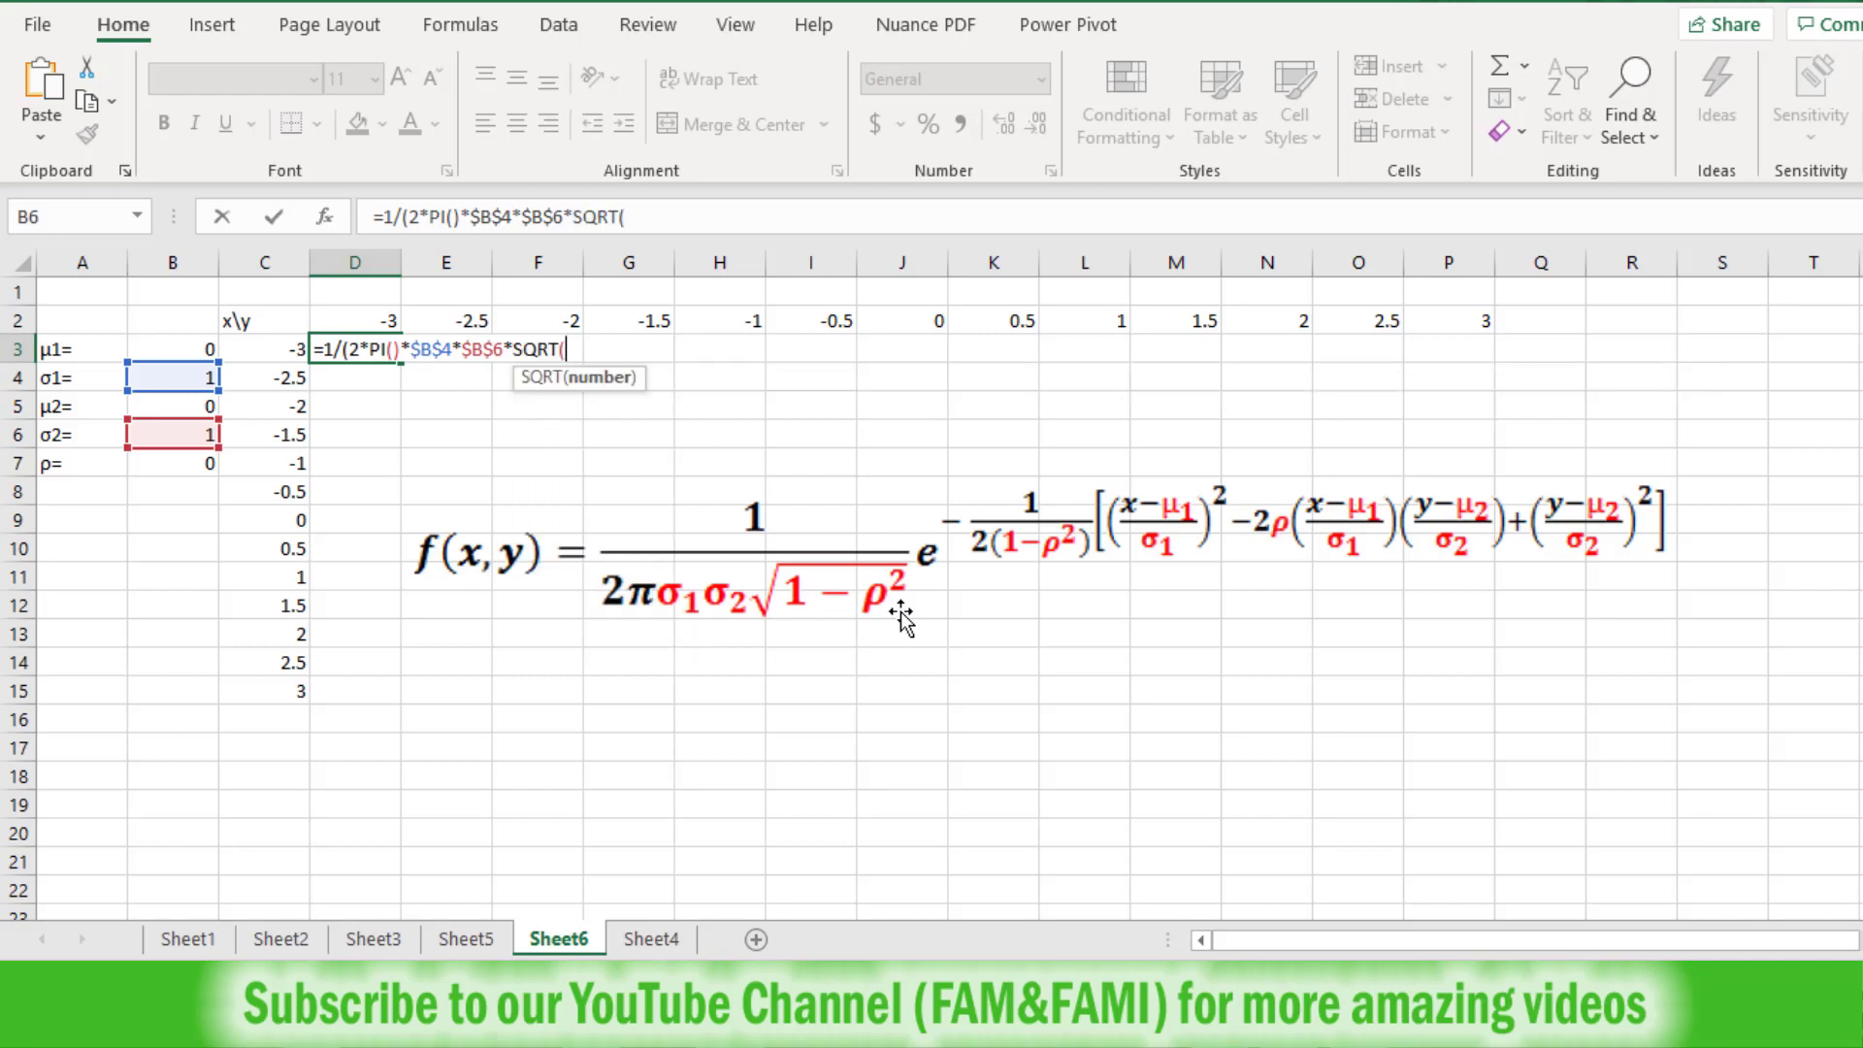
{"action": "type", "text": "1-"}
{"action": "left_click", "coordinate": [185, 465]}
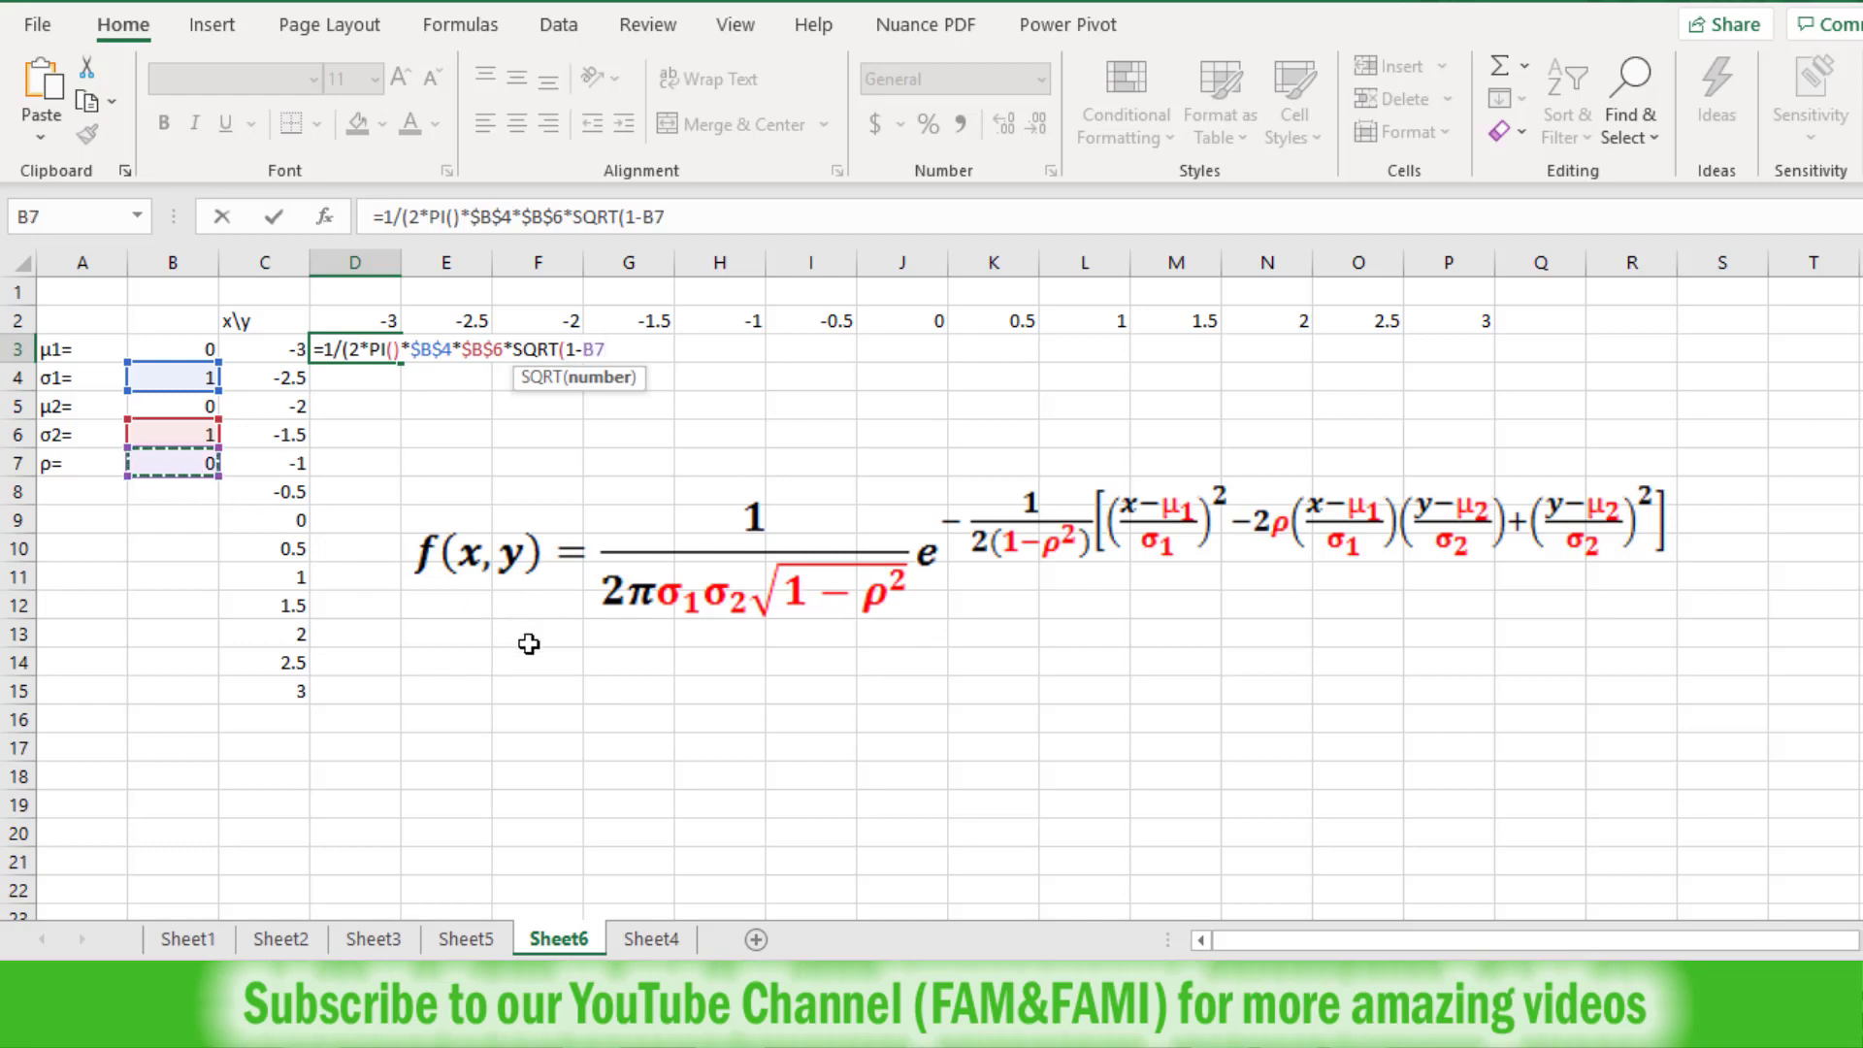
{"action": "key", "text": "F4"}
{"action": "type", "text": "^2"}
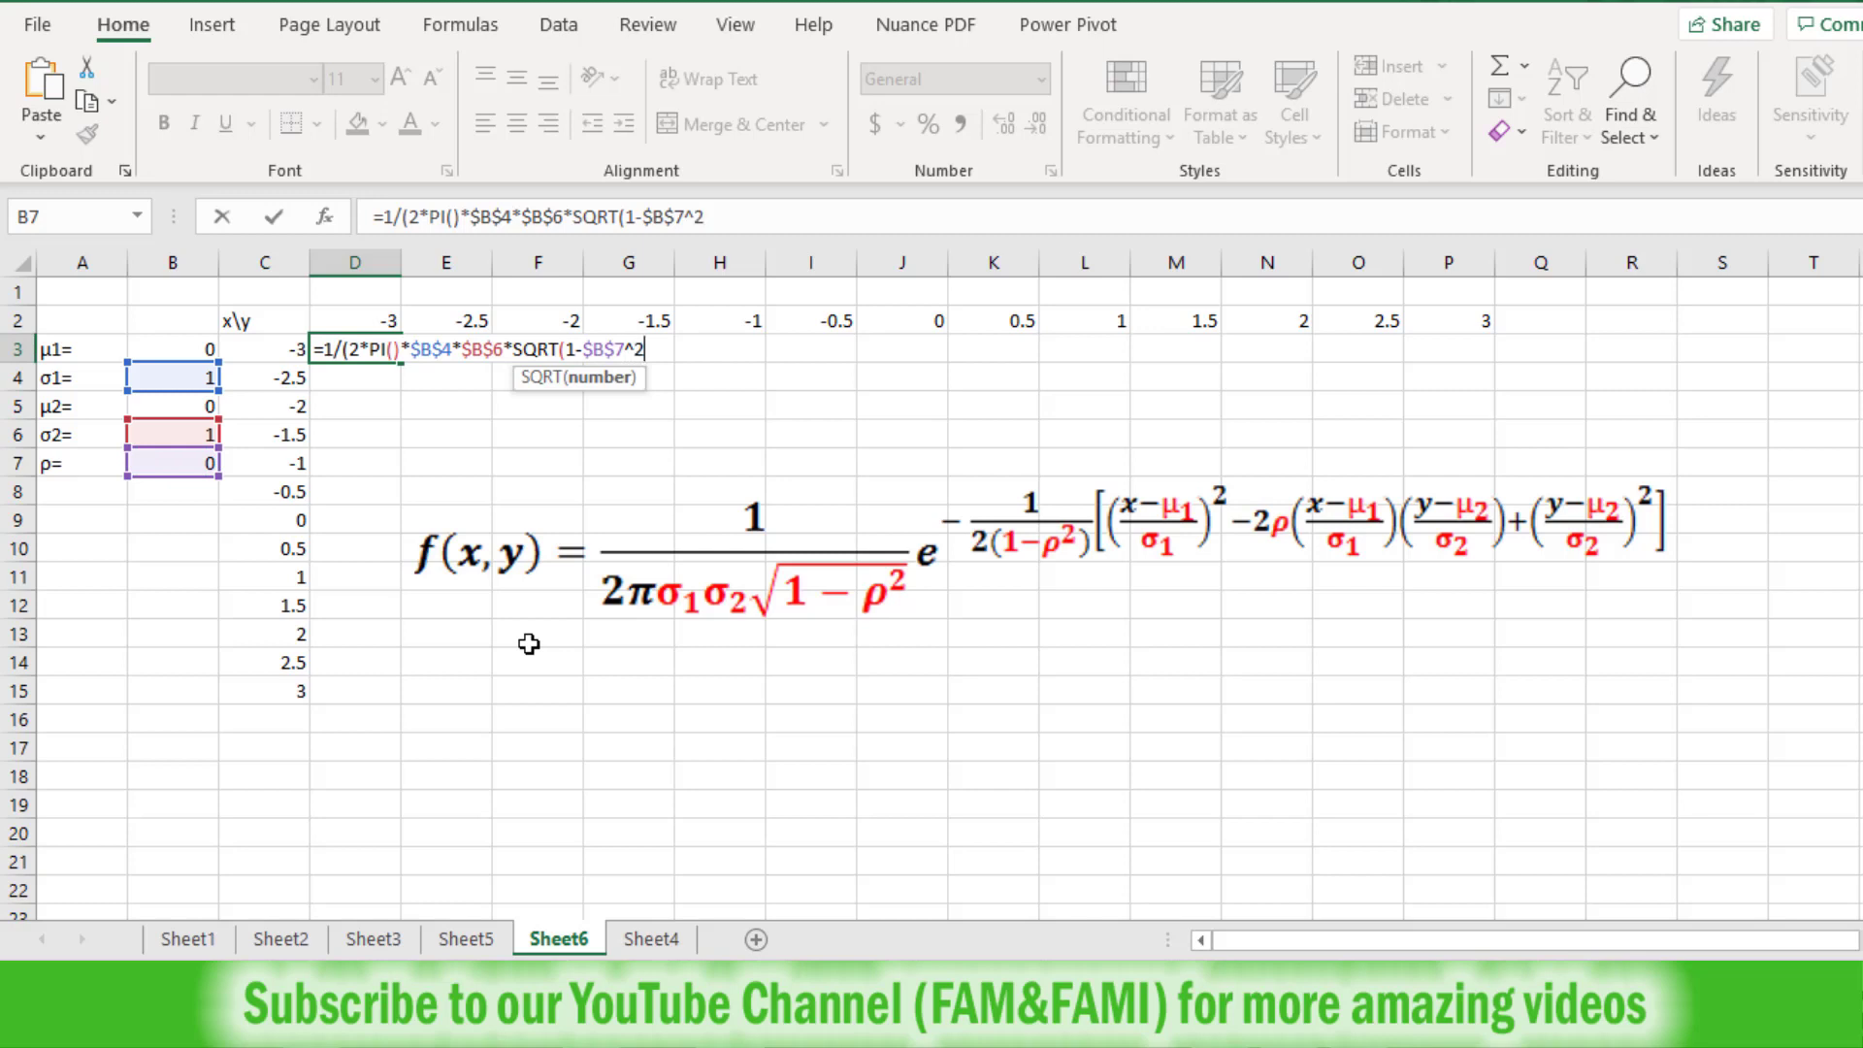
{"action": "type", "text": ")"}
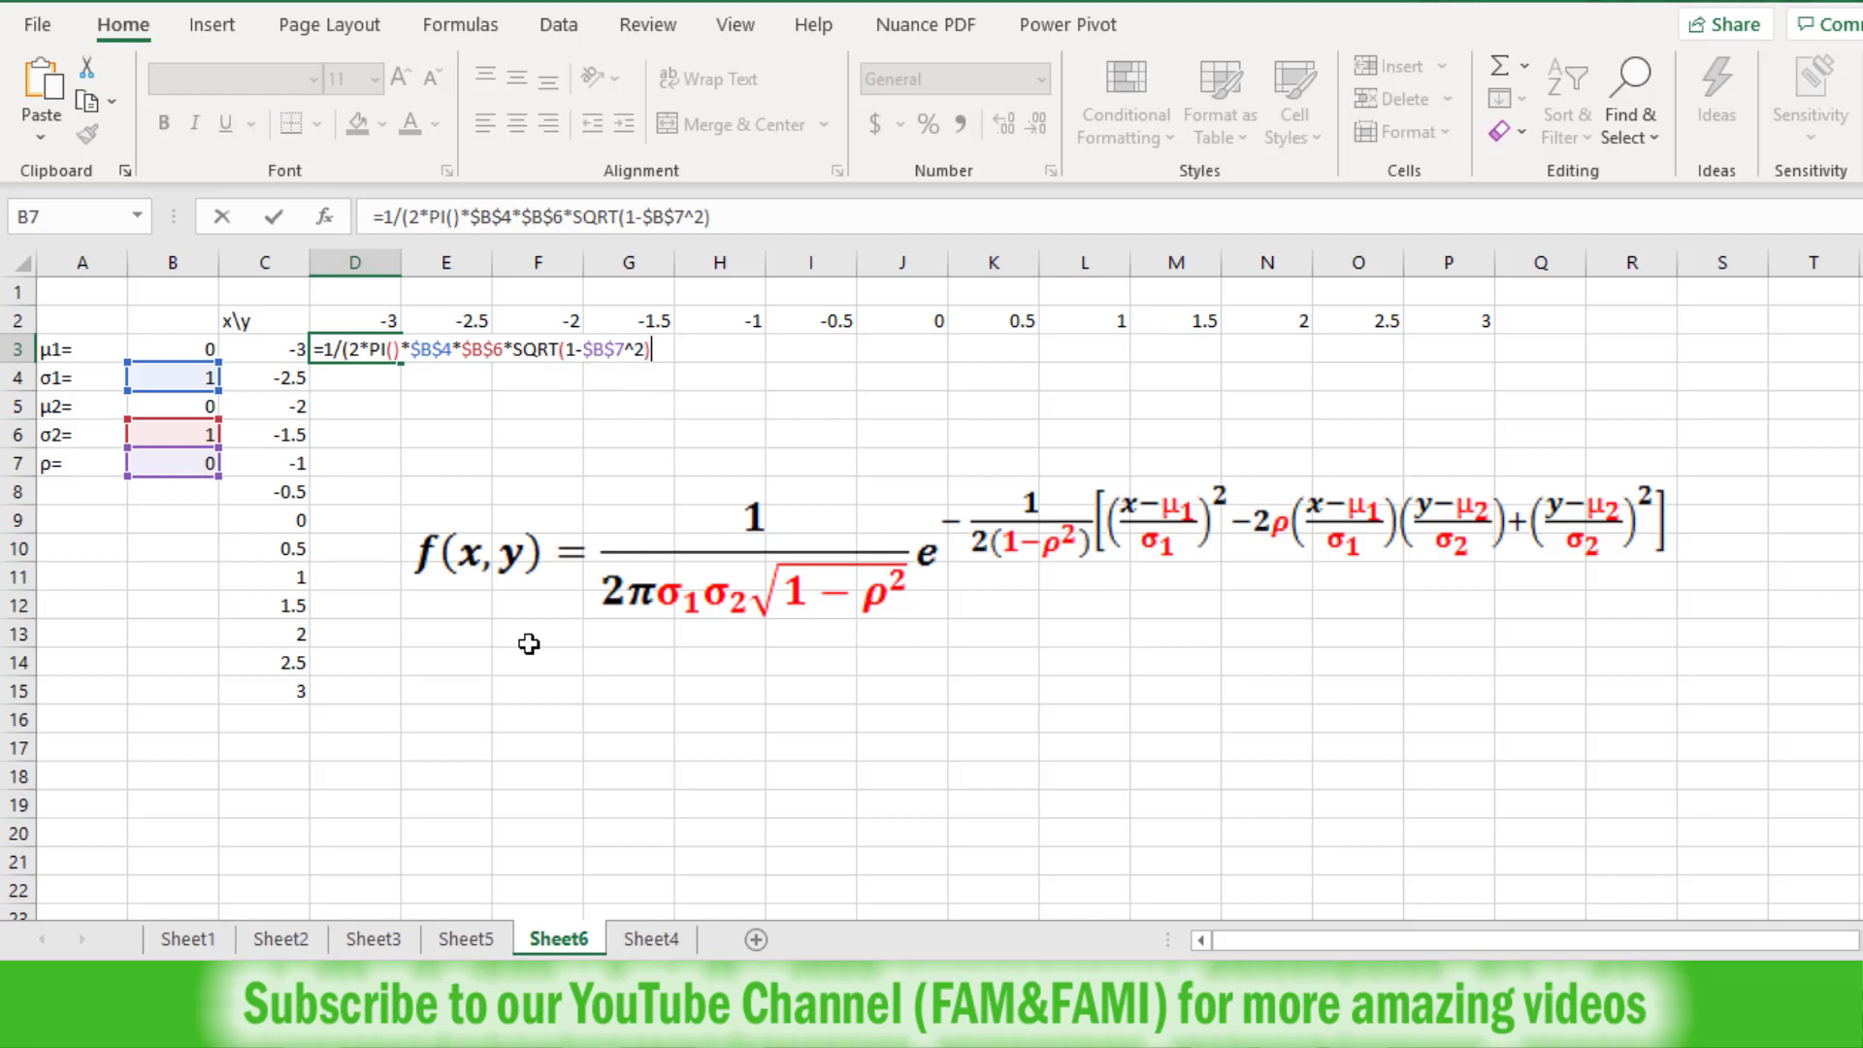
{"action": "left_click", "coordinate": [347, 352]}
{"action": "type", "text": ")"}
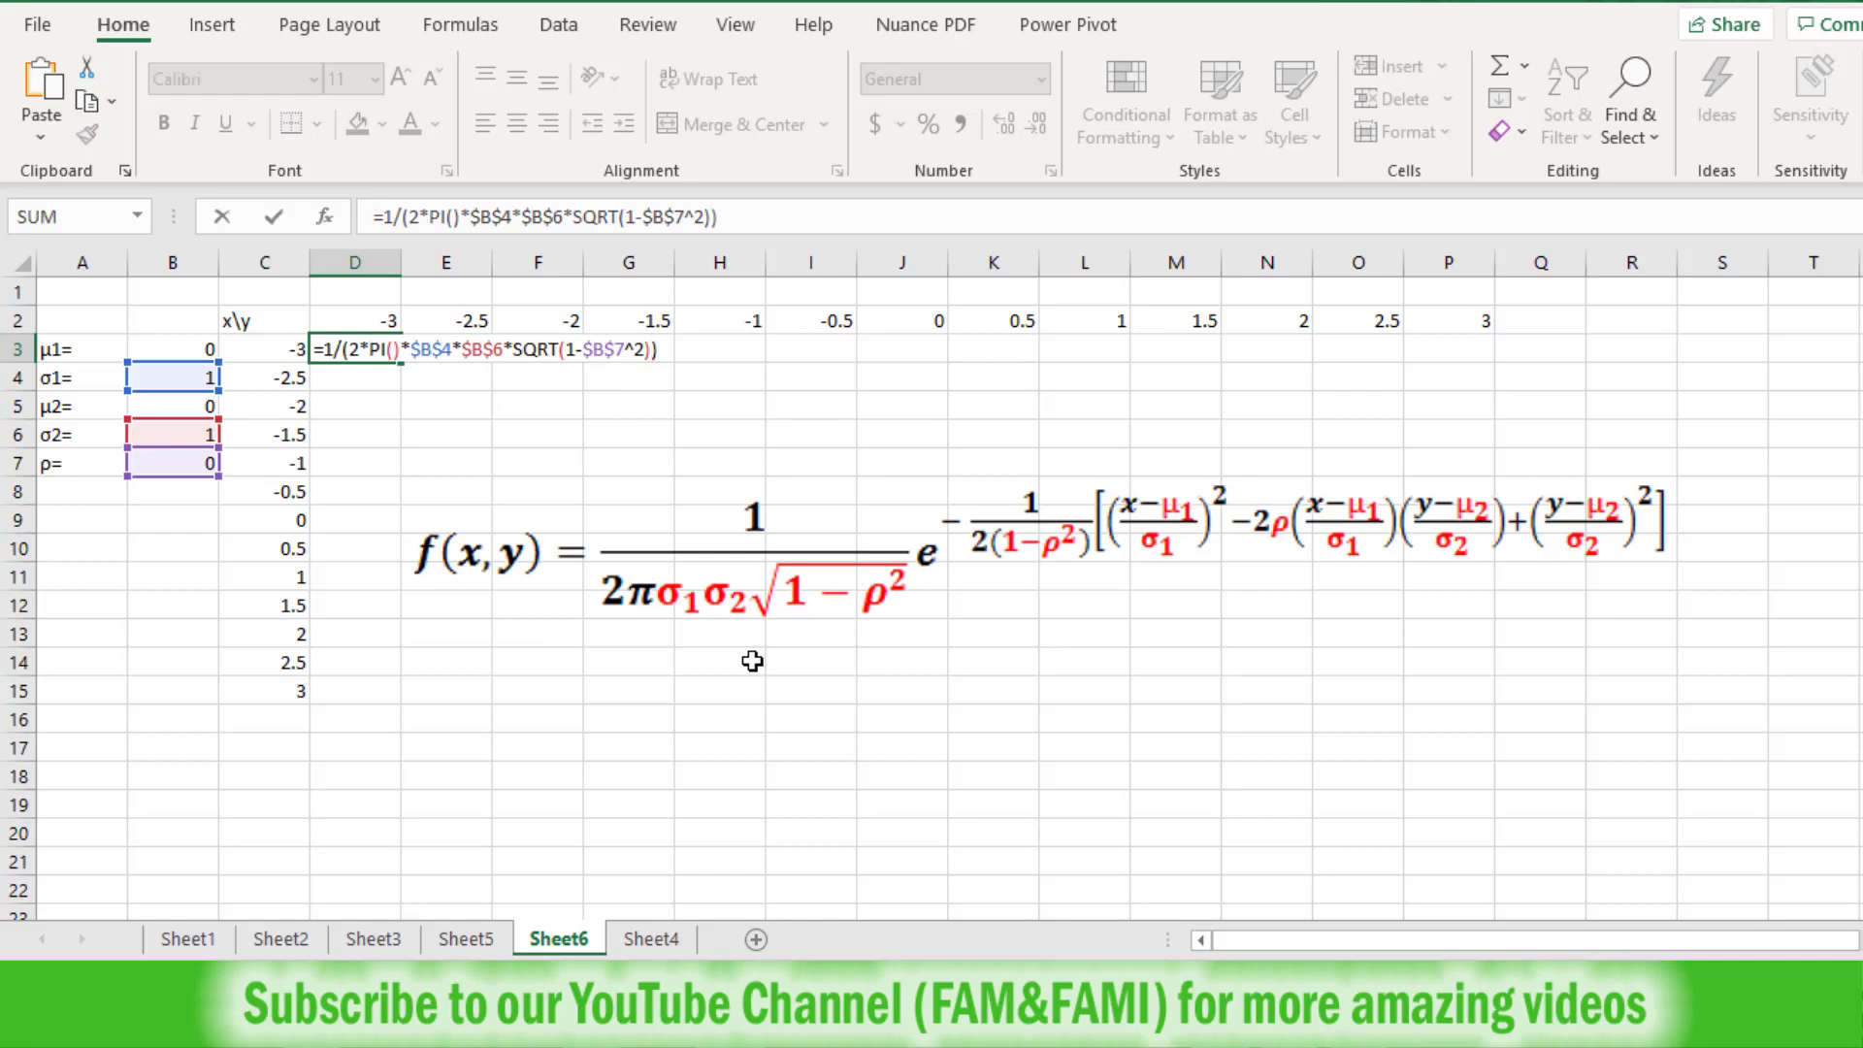
Check the matching parentheses in the denominator of the D3 formula
{"action": "key", "text": "Left"}
{"action": "key", "text": "Left"}
{"action": "key", "text": "Left"}
{"action": "key", "text": "Left"}
{"action": "key", "text": "Left"}
{"action": "key", "text": "Left"}
{"action": "key", "text": "Left"}
{"action": "key", "text": "Left"}
{"action": "key", "text": "Left"}
{"action": "key", "text": "Left"}
{"action": "key", "text": "Left"}
{"action": "key", "text": "Left"}
{"action": "key", "text": "Left"}
{"action": "key", "text": "Left"}
{"action": "key", "text": "Left"}
{"action": "key", "text": "Left"}
{"action": "key", "text": "Left"}
{"action": "key", "text": "Left"}
{"action": "key", "text": "Left"}
{"action": "key", "text": "Left"}
{"action": "key", "text": "End"}
Extend the D3 formula with *EXP(-1/(2*(1-$B$7^2))*((( to start the exponential factor and its bracketed expression
{"action": "type", "text": "EXP"}
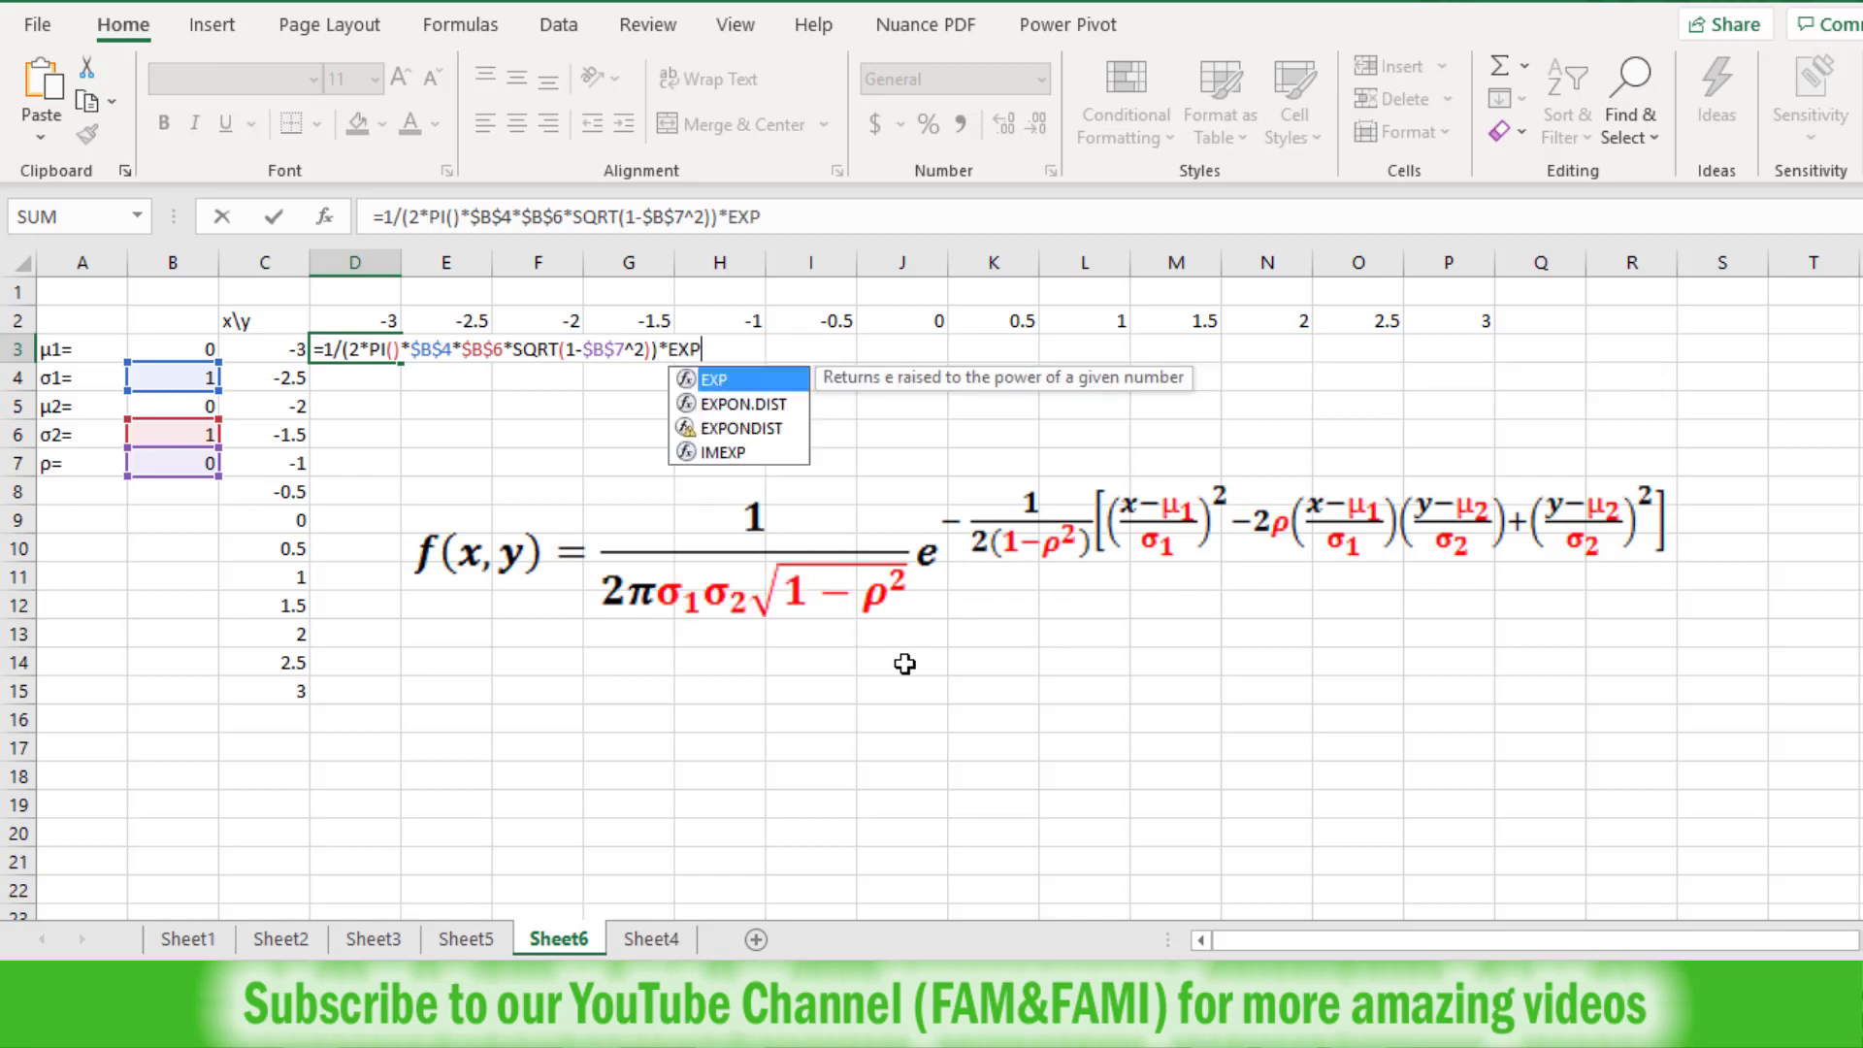
{"action": "type", "text": "("}
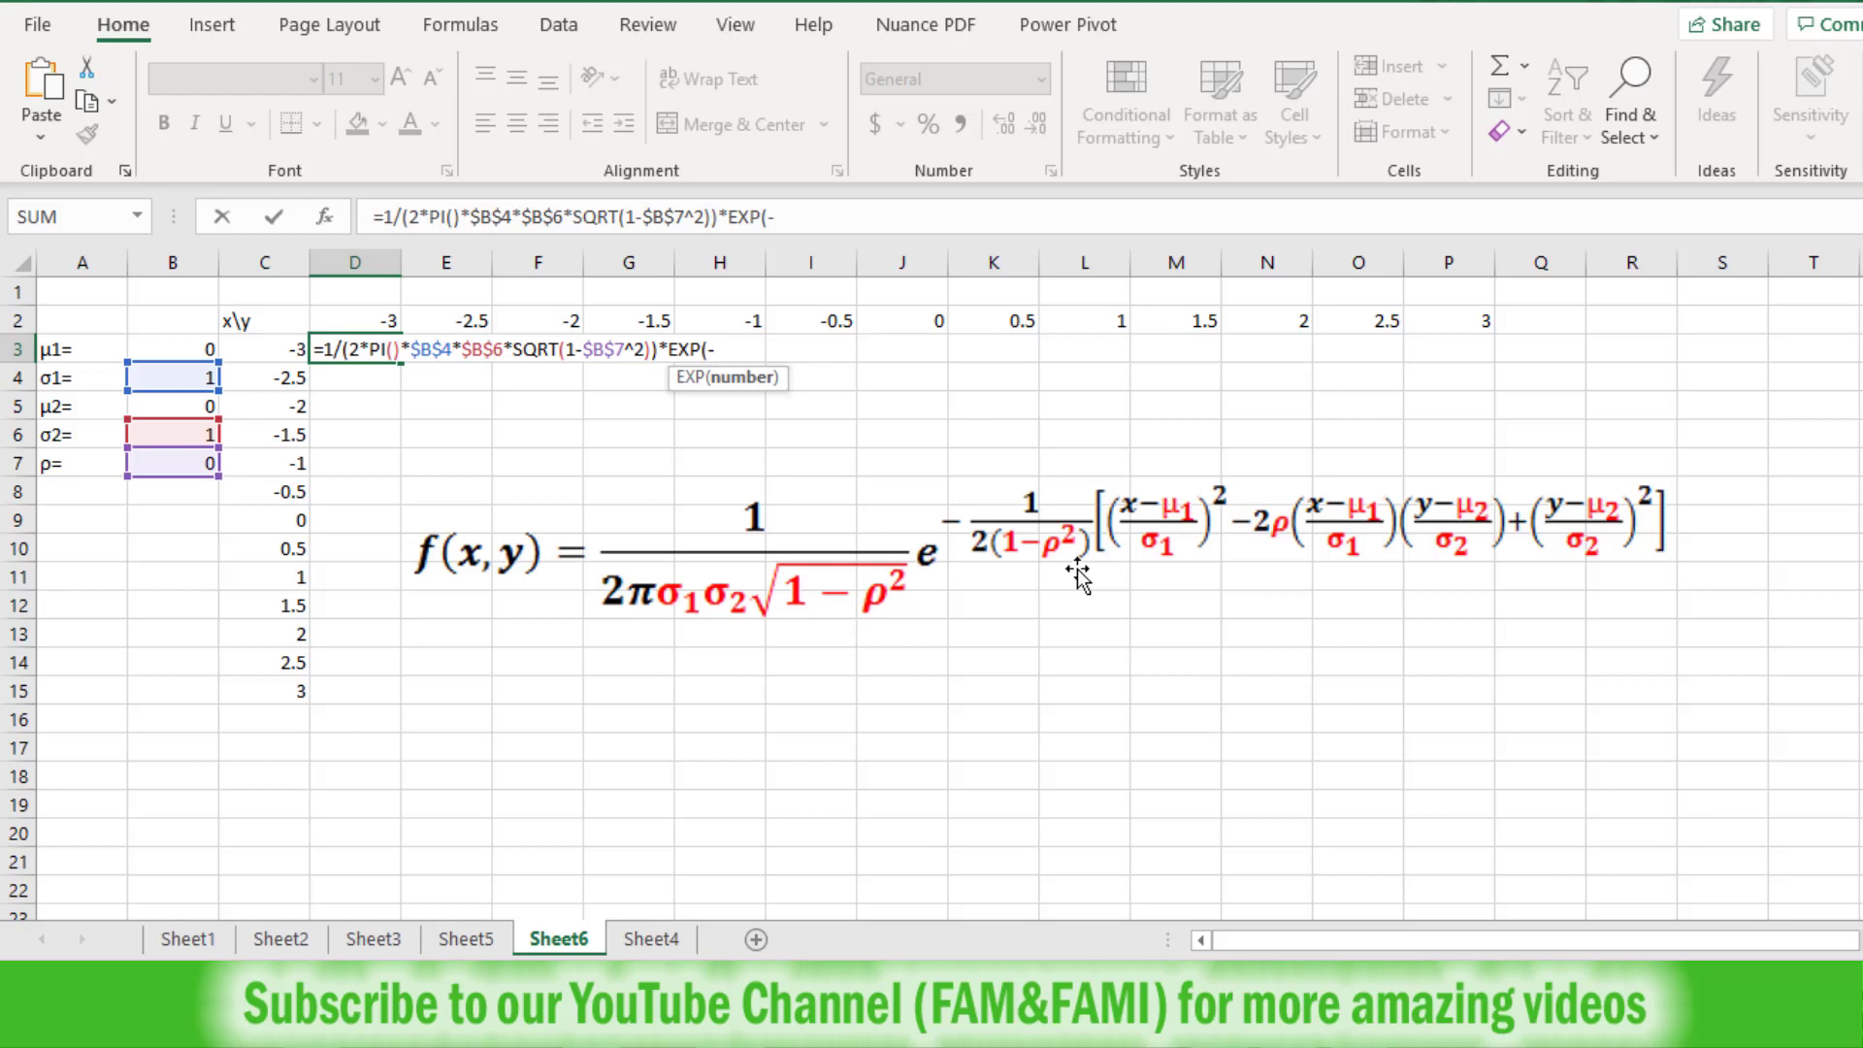
{"action": "type", "text": "-1/(2*(1-"}
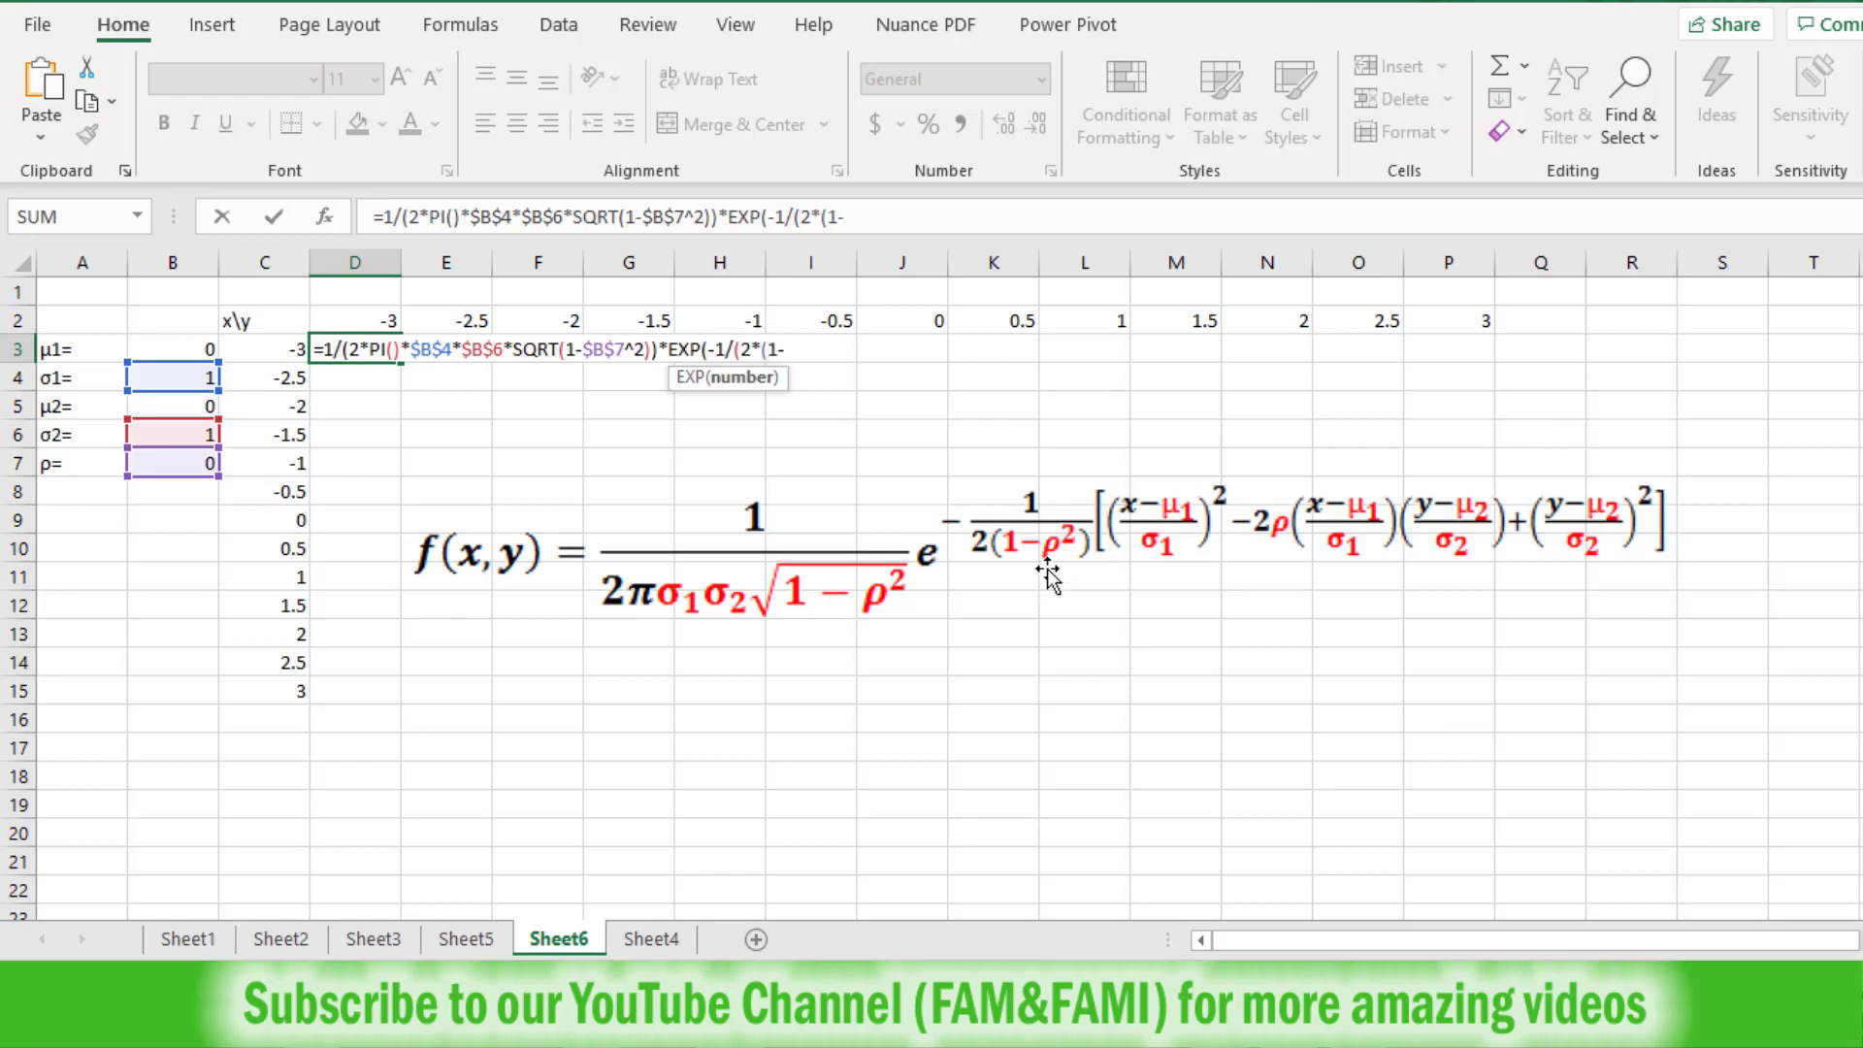
{"action": "left_click", "coordinate": [172, 462]}
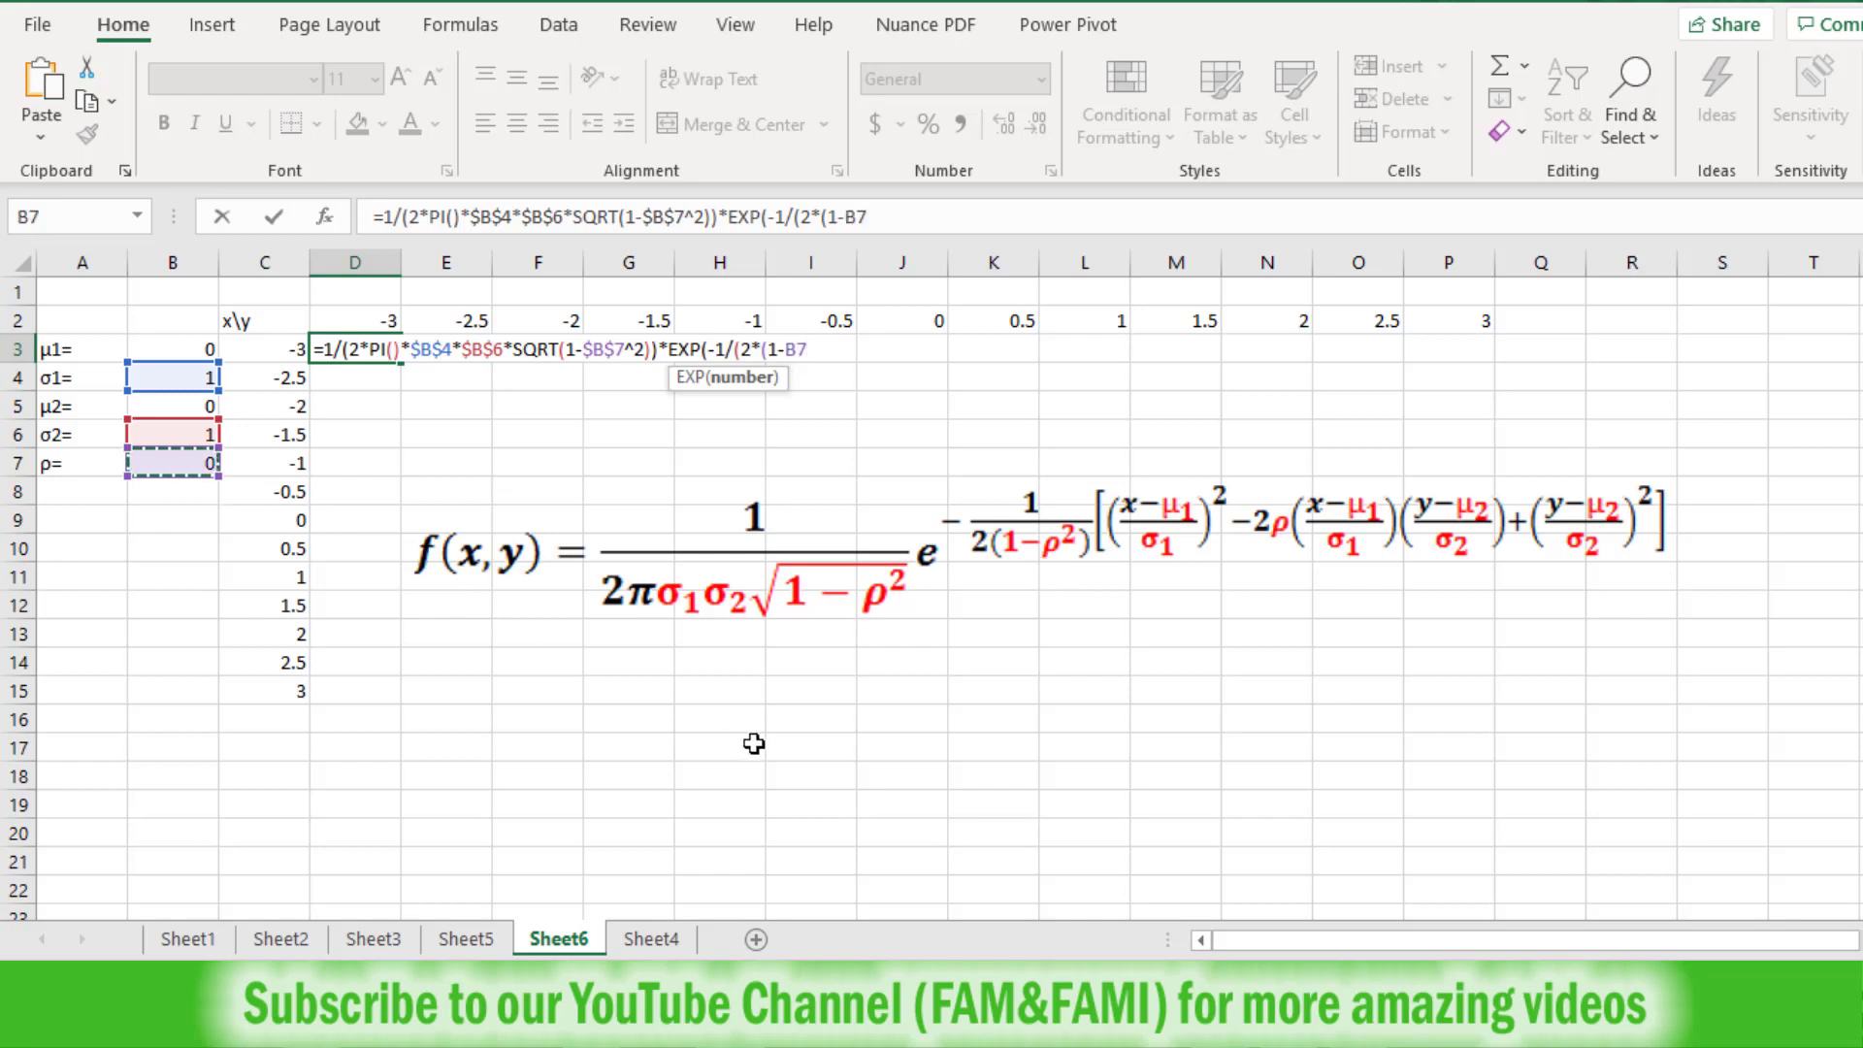
{"action": "key", "text": "F4"}
{"action": "type", "text": "^2))*((("}
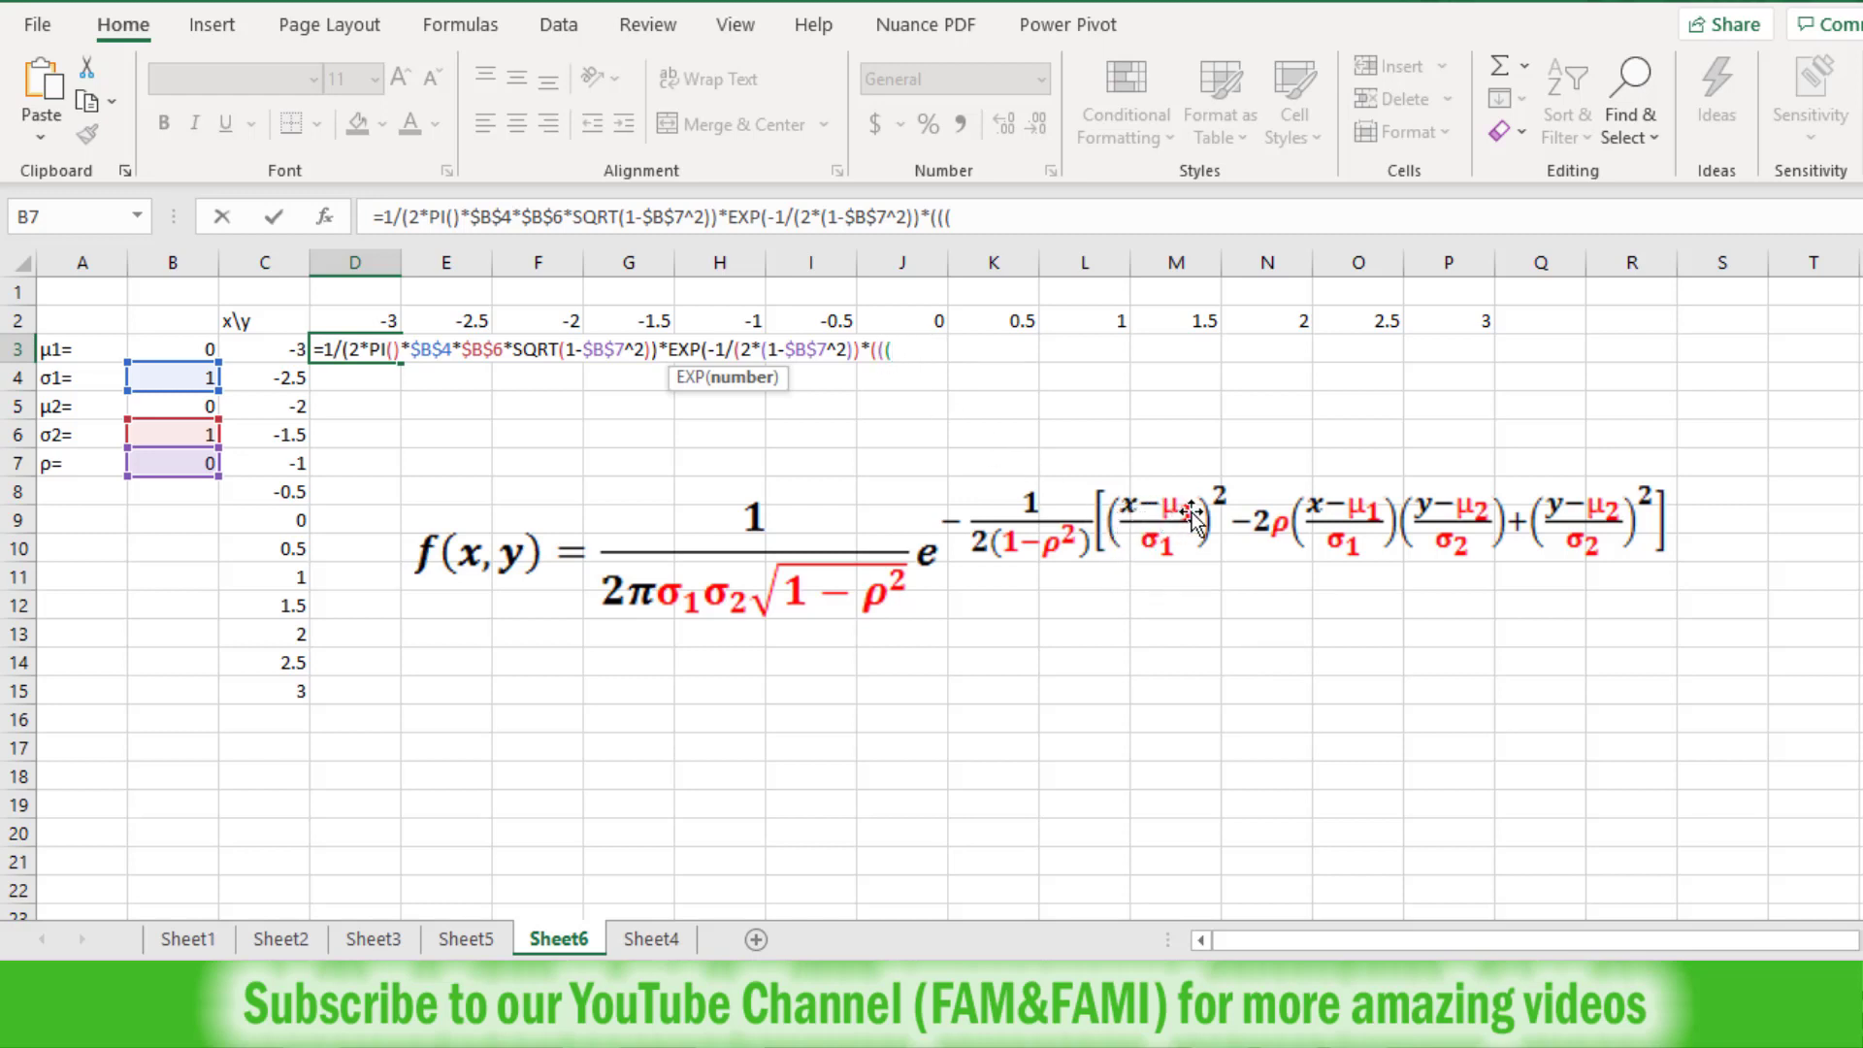
Add the squared x term $C3-$B$3)/$B$4)^2 to the D3 formula, fixing only the column of the x reference
{"action": "left_click", "coordinate": [265, 349]}
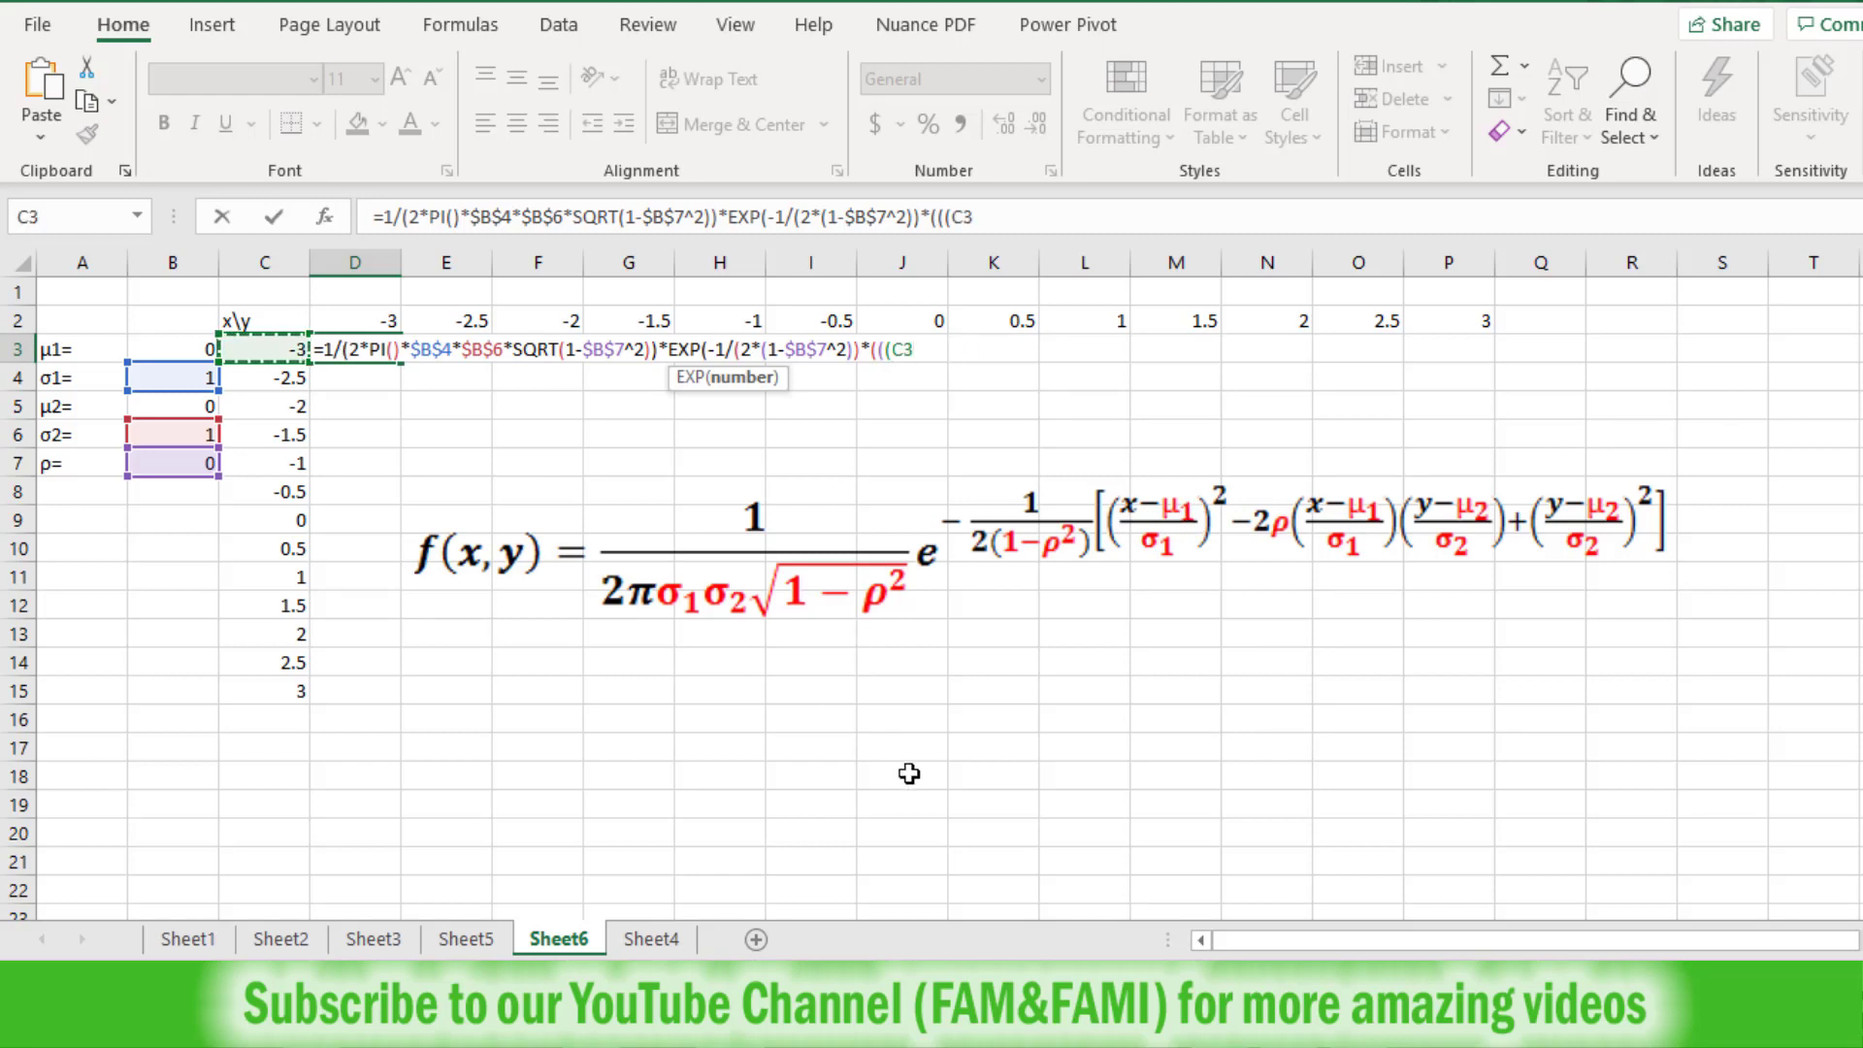
{"action": "key", "text": "F4"}
{"action": "key", "text": "F4"}
{"action": "key", "text": "F4"}
{"action": "type", "text": "-"}
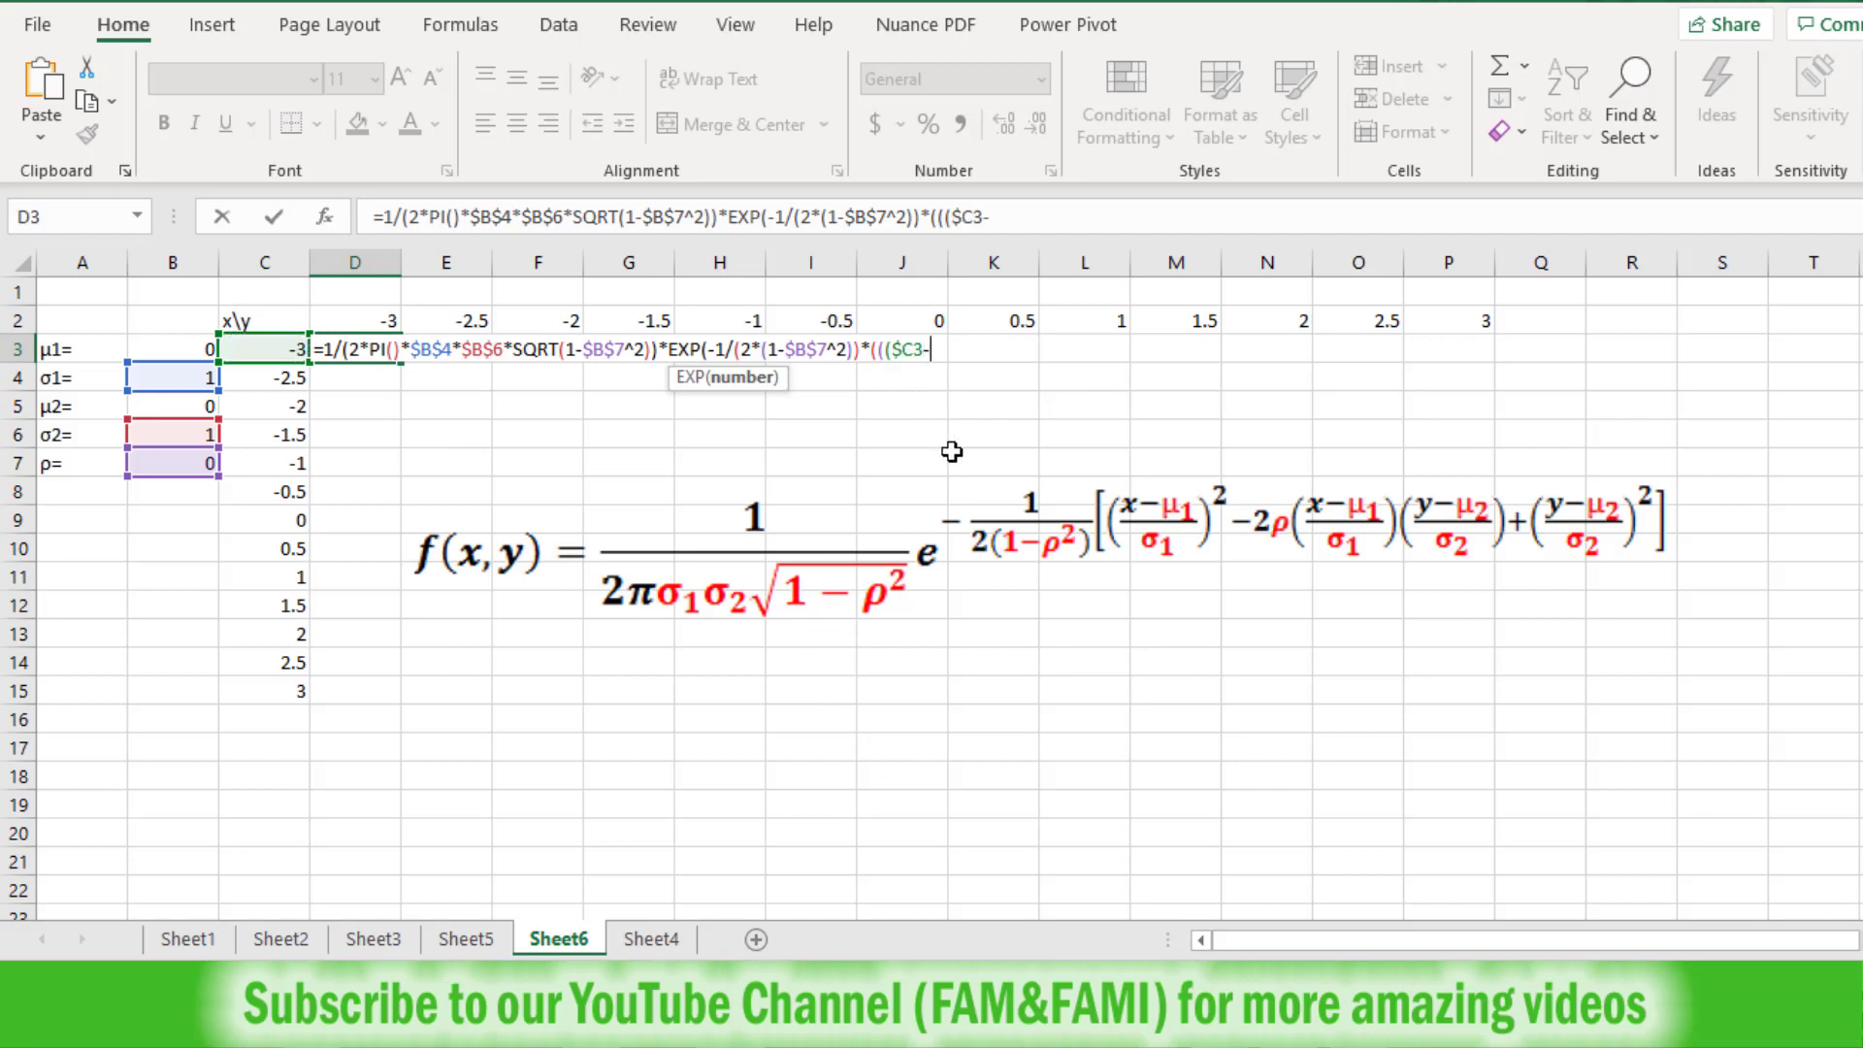
{"action": "left_click", "coordinate": [178, 348]}
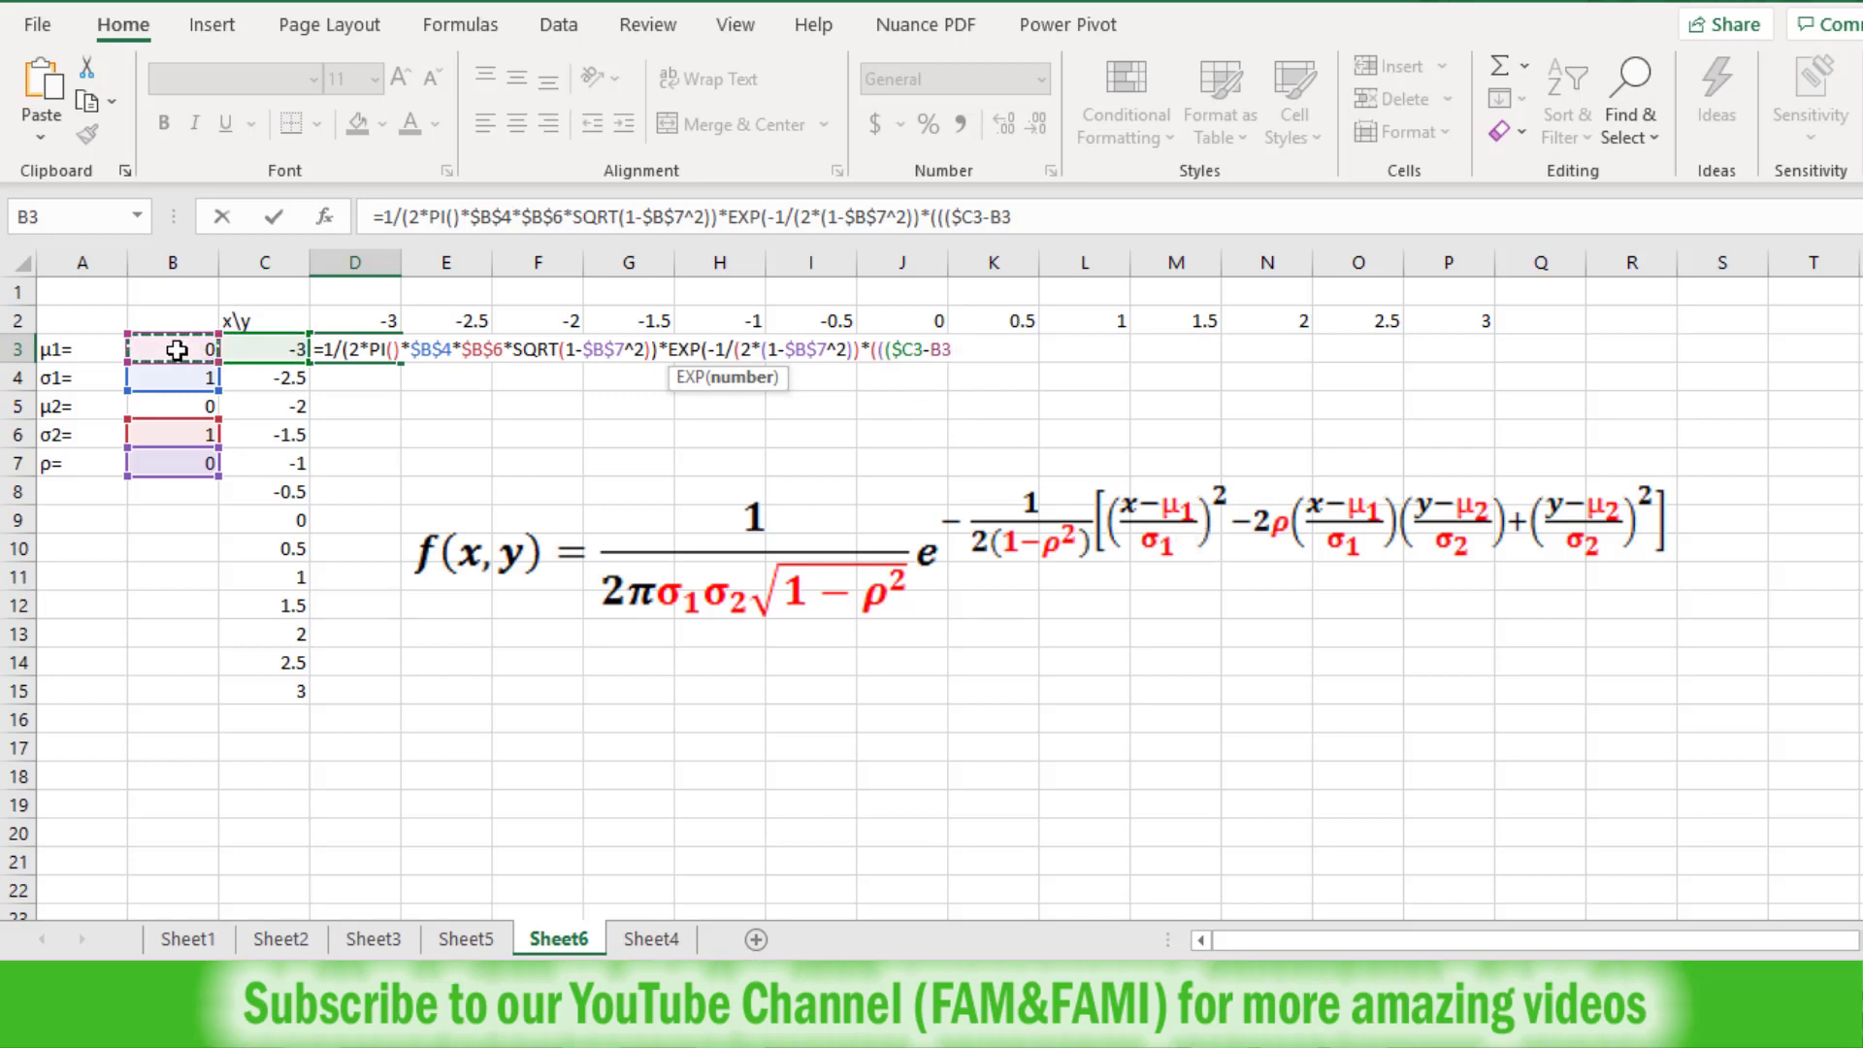
{"action": "key", "text": "F4"}
{"action": "type", "text": ")/"}
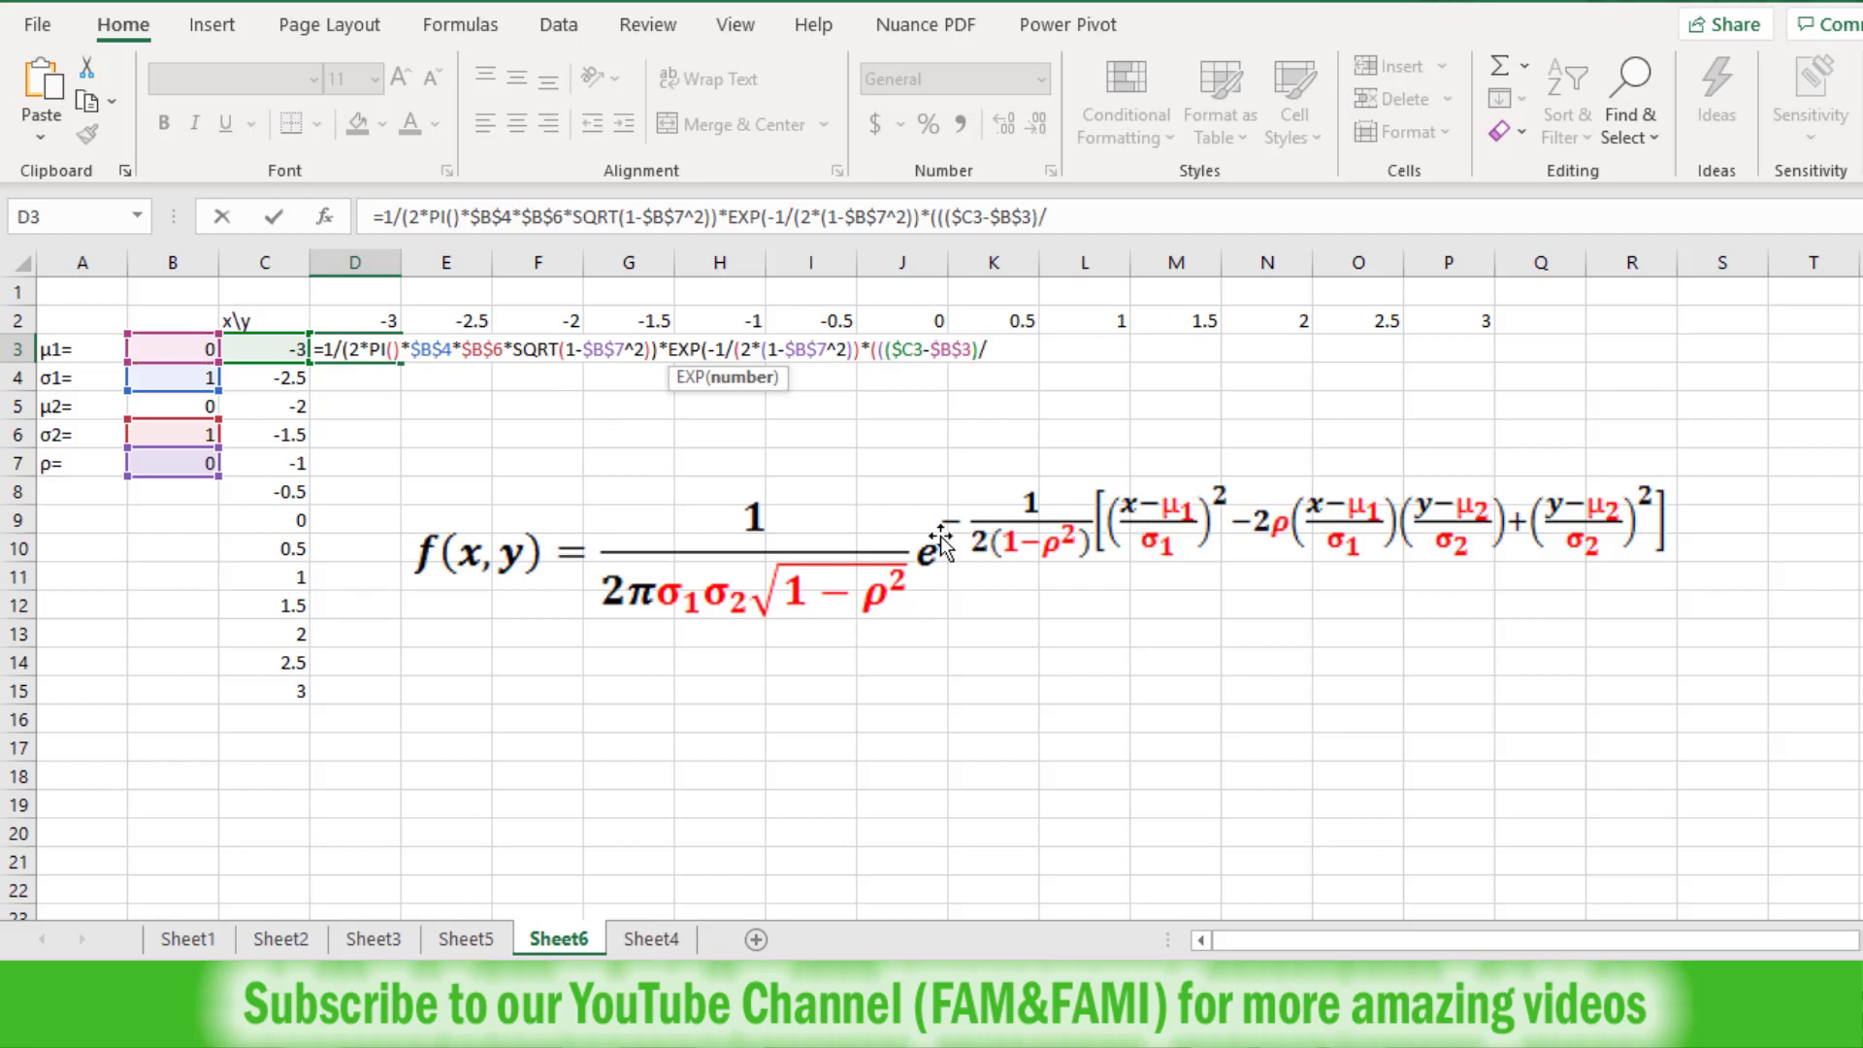
{"action": "left_click", "coordinate": [170, 381]}
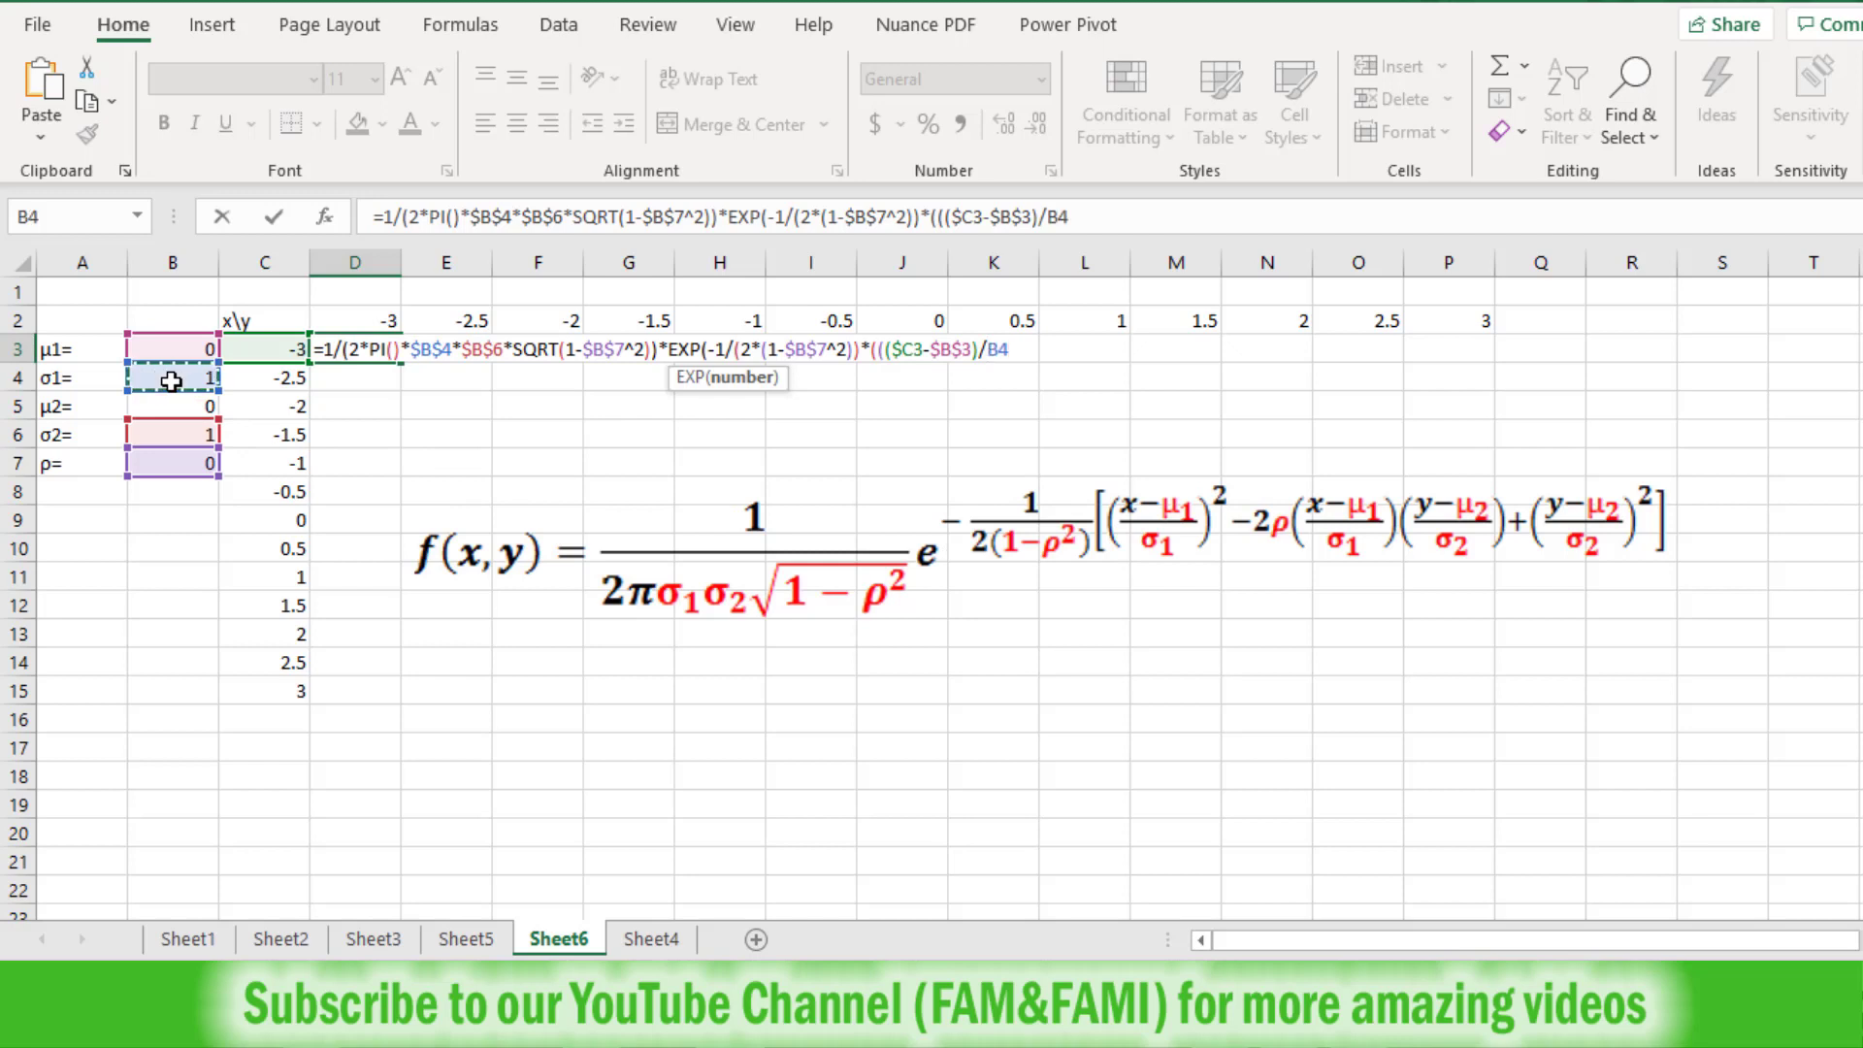
{"action": "key", "text": "F4"}
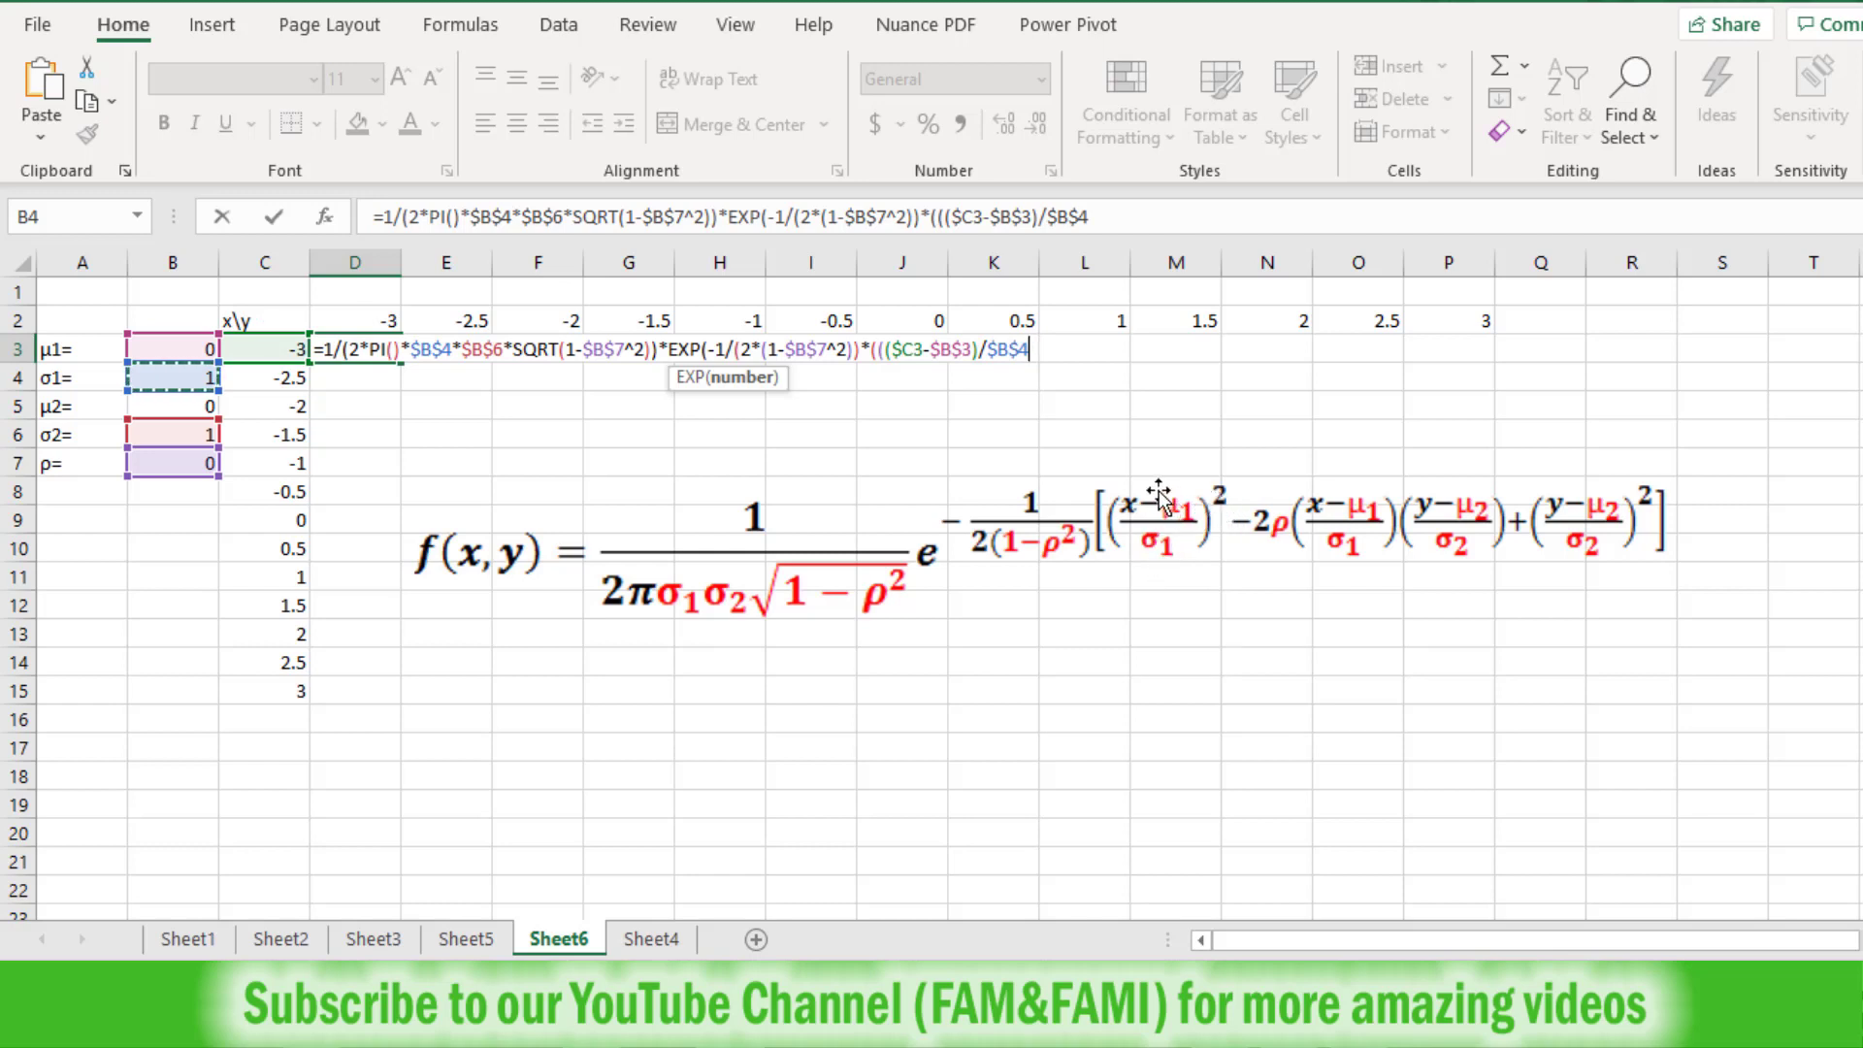
{"action": "type", "text": ")^2"}
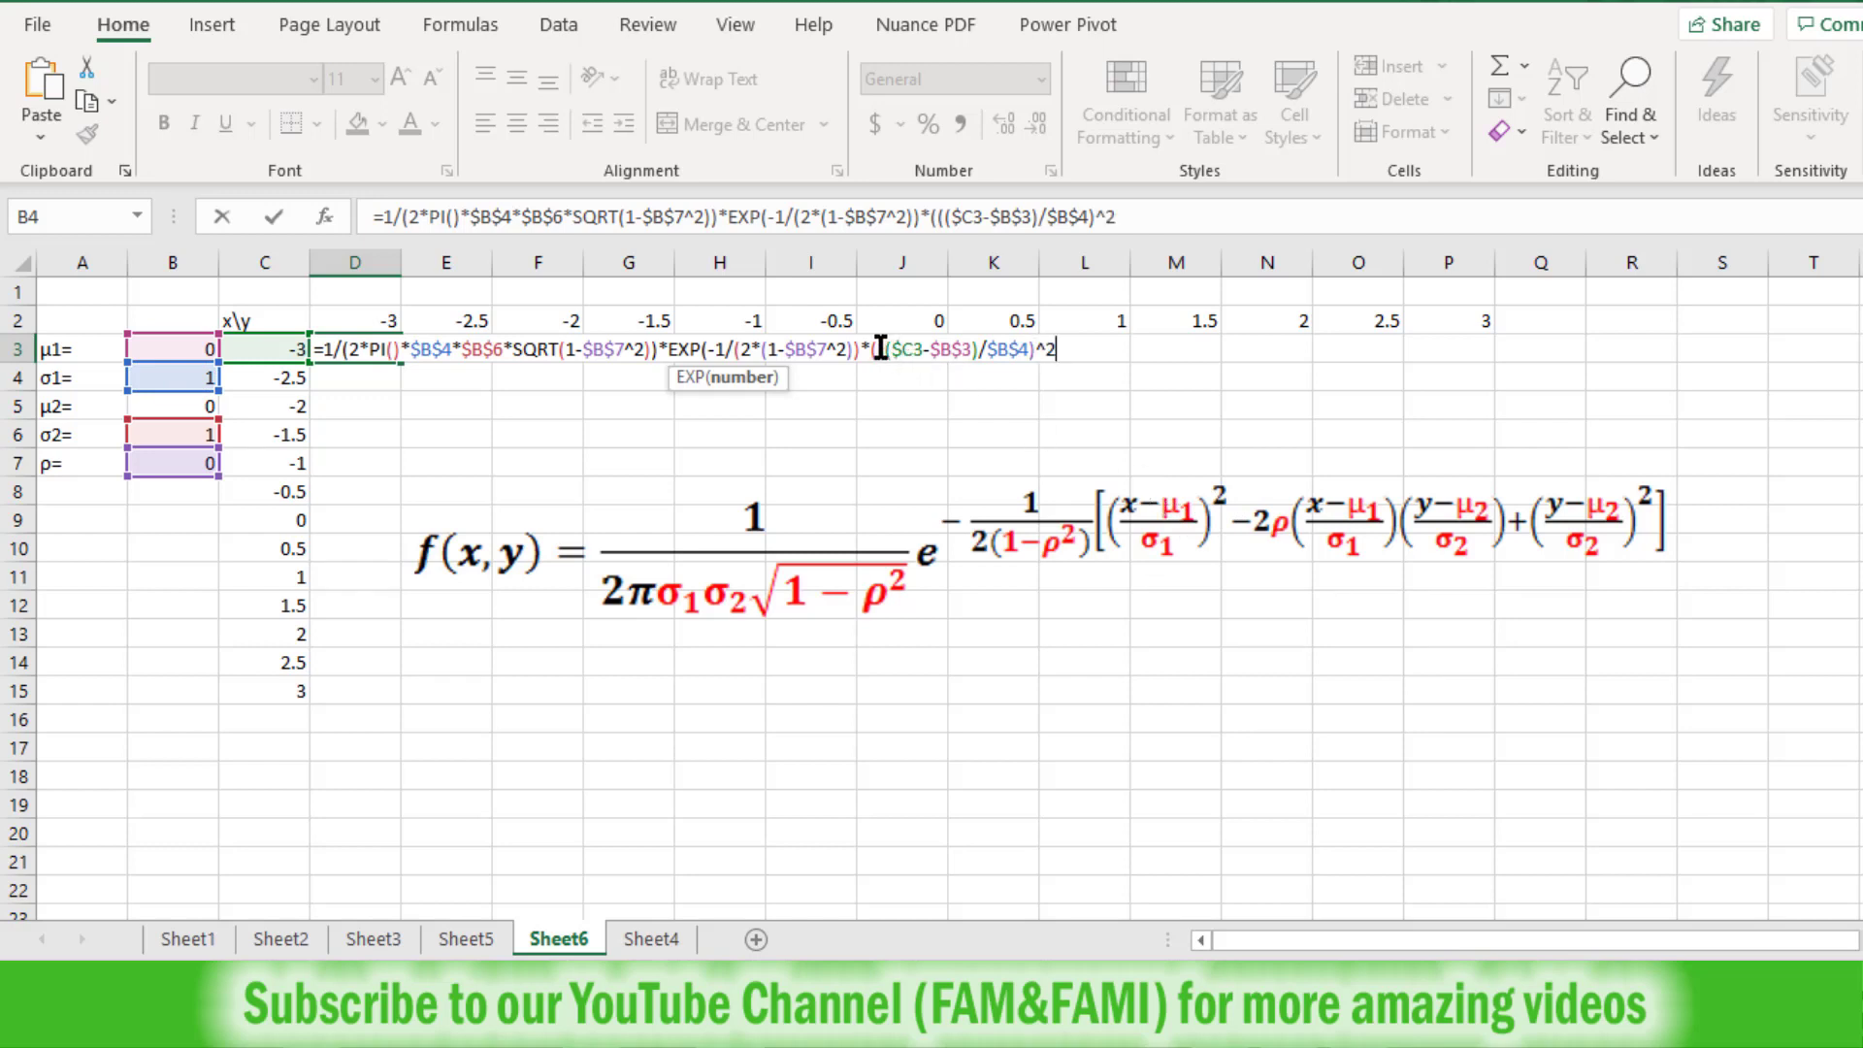
Extend the D3 formula with -2*$B$7*(( to start the correlation term, using an absolute reference to ρ
{"action": "left_click_drag", "start_coordinate": [880, 348], "coordinate": [1029, 346]}
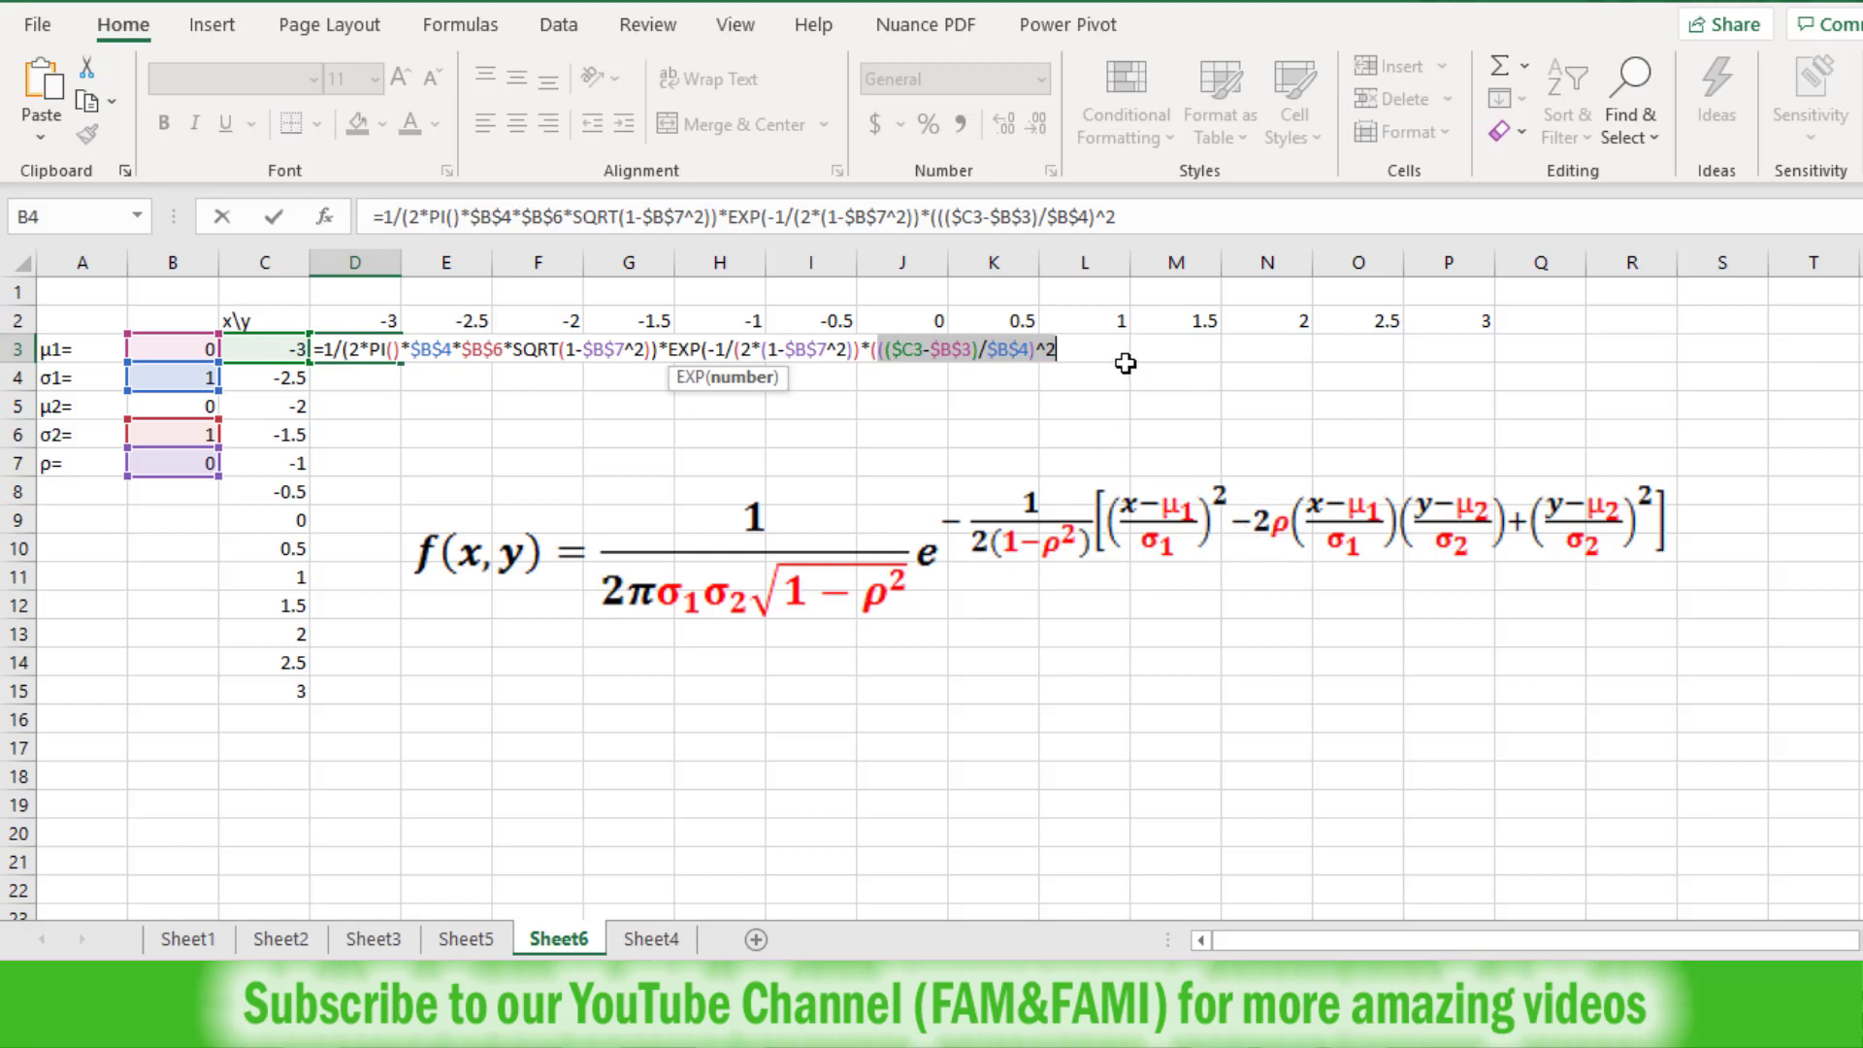
{"action": "left_click", "coordinate": [1072, 351]}
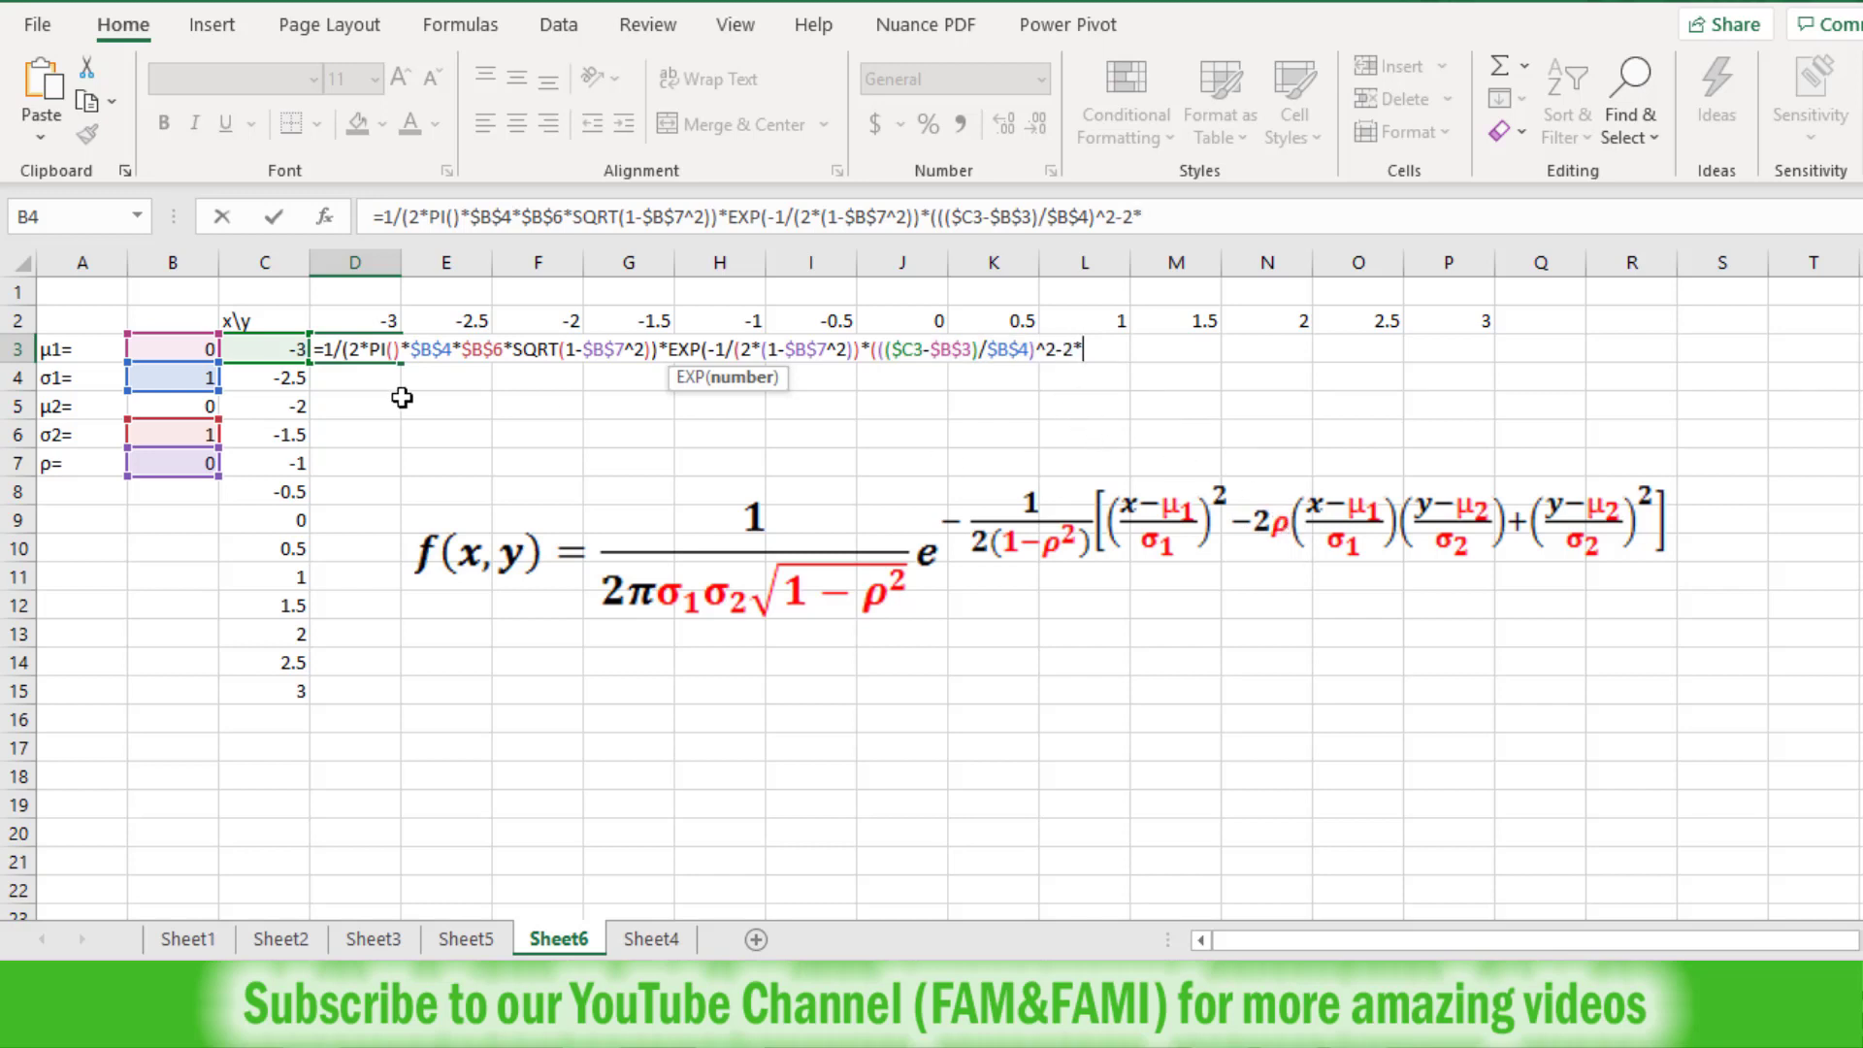
{"action": "left_click", "coordinate": [189, 463]}
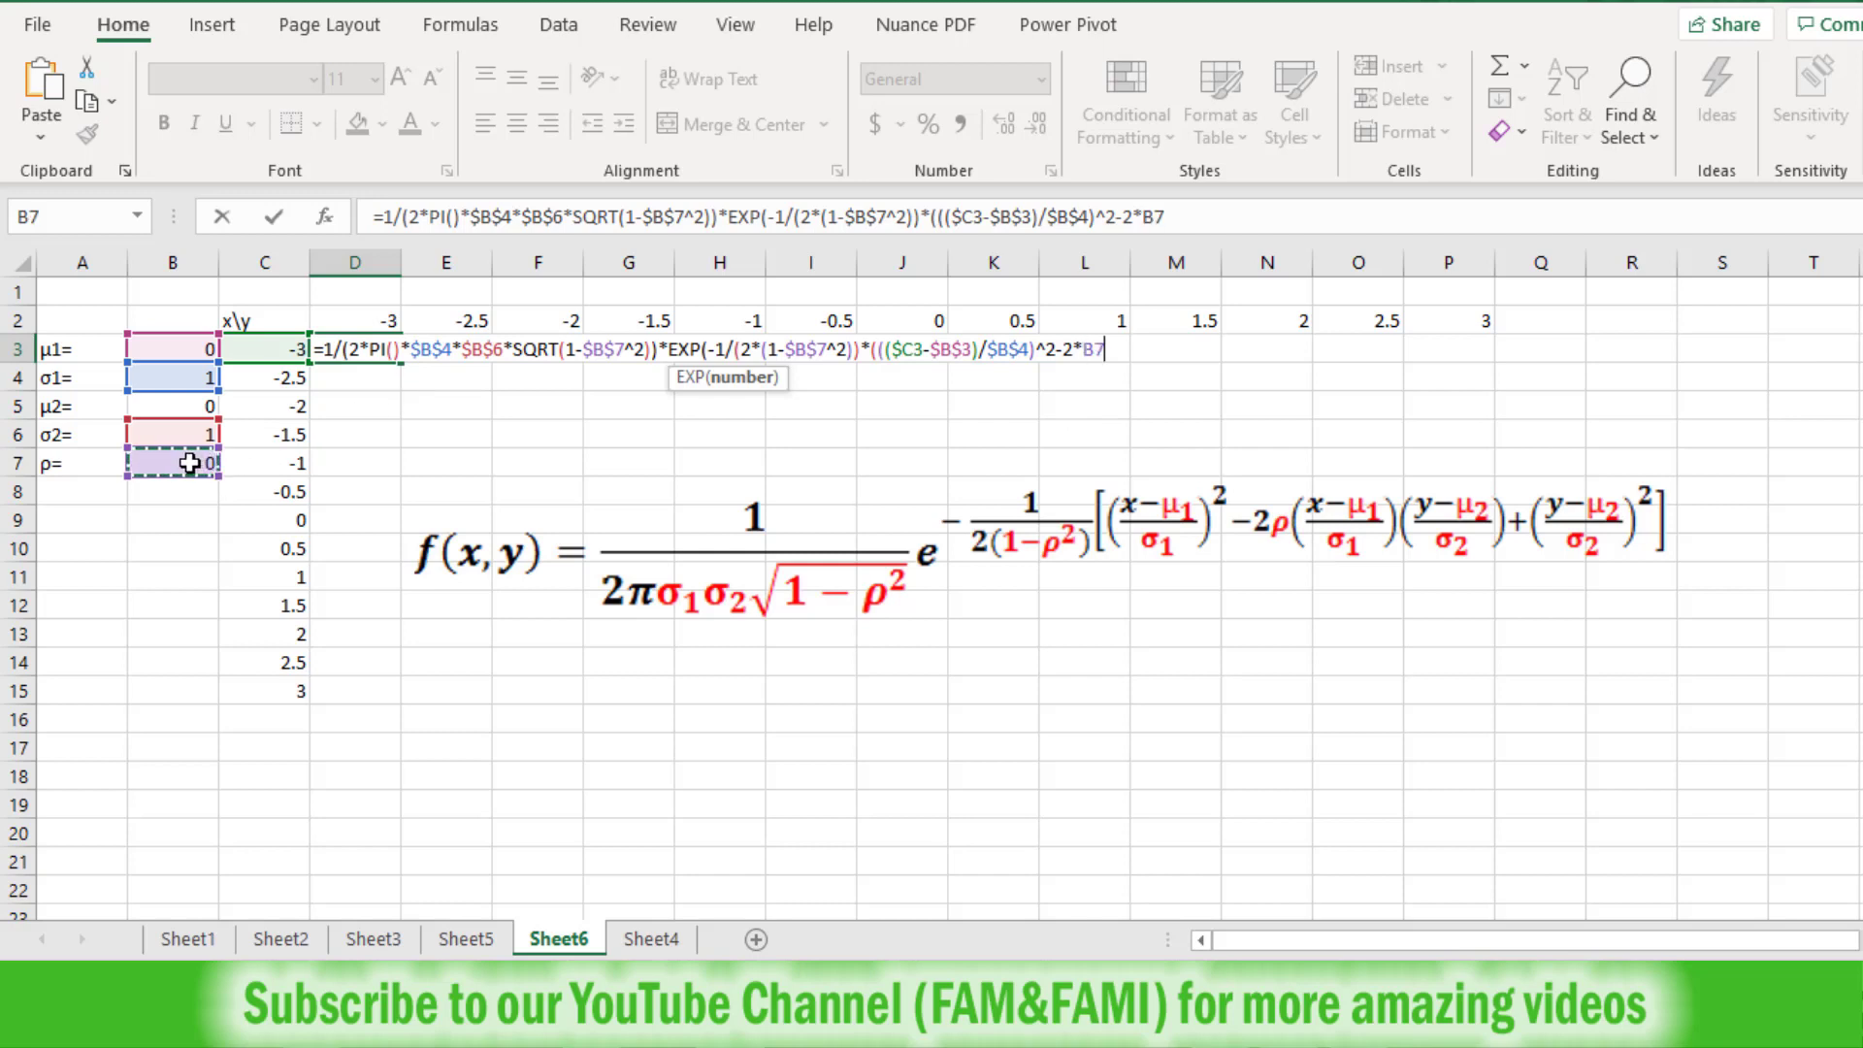
{"action": "key", "text": "F4"}
{"action": "type", "text": "*"}
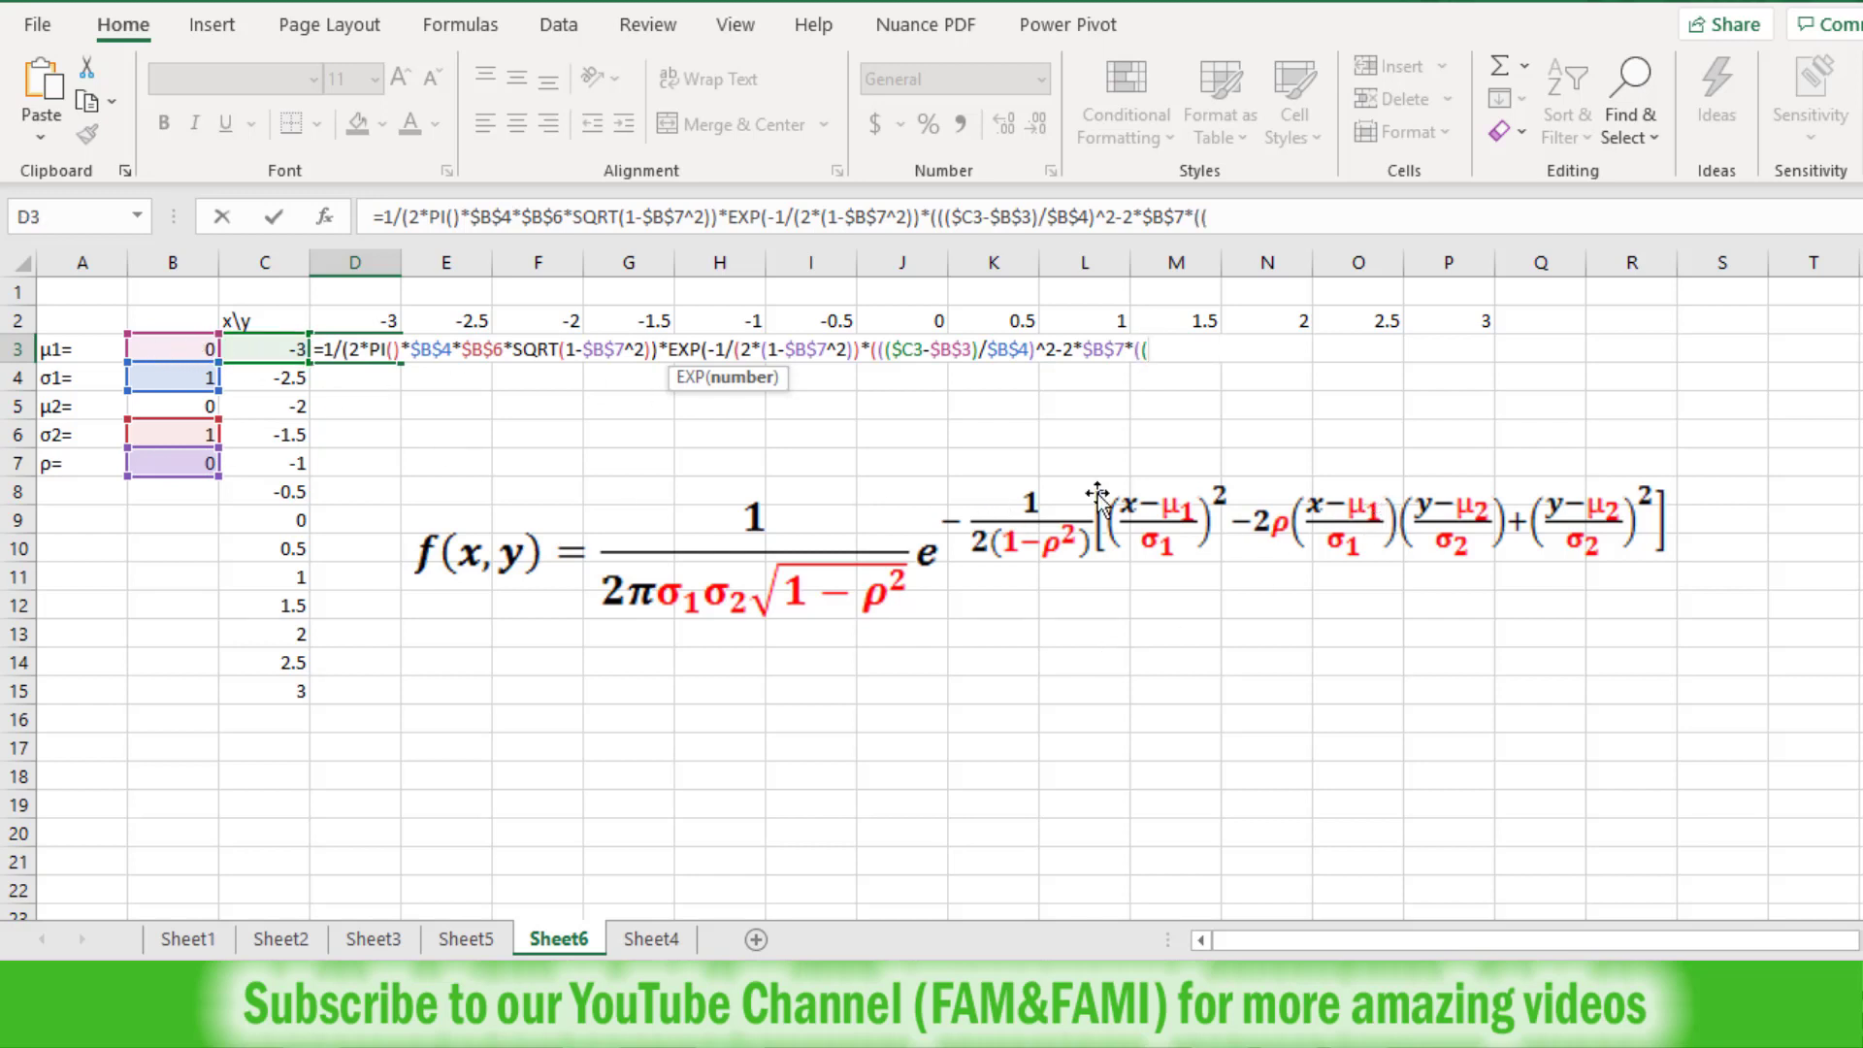
Enter the standardized x factor $C3-$B$3)/$B$4)*(( in the correlation term of the D3 formula
{"action": "left_click", "coordinate": [269, 356]}
{"action": "key", "text": "F4"}
{"action": "key", "text": "F4"}
{"action": "key", "text": "F4"}
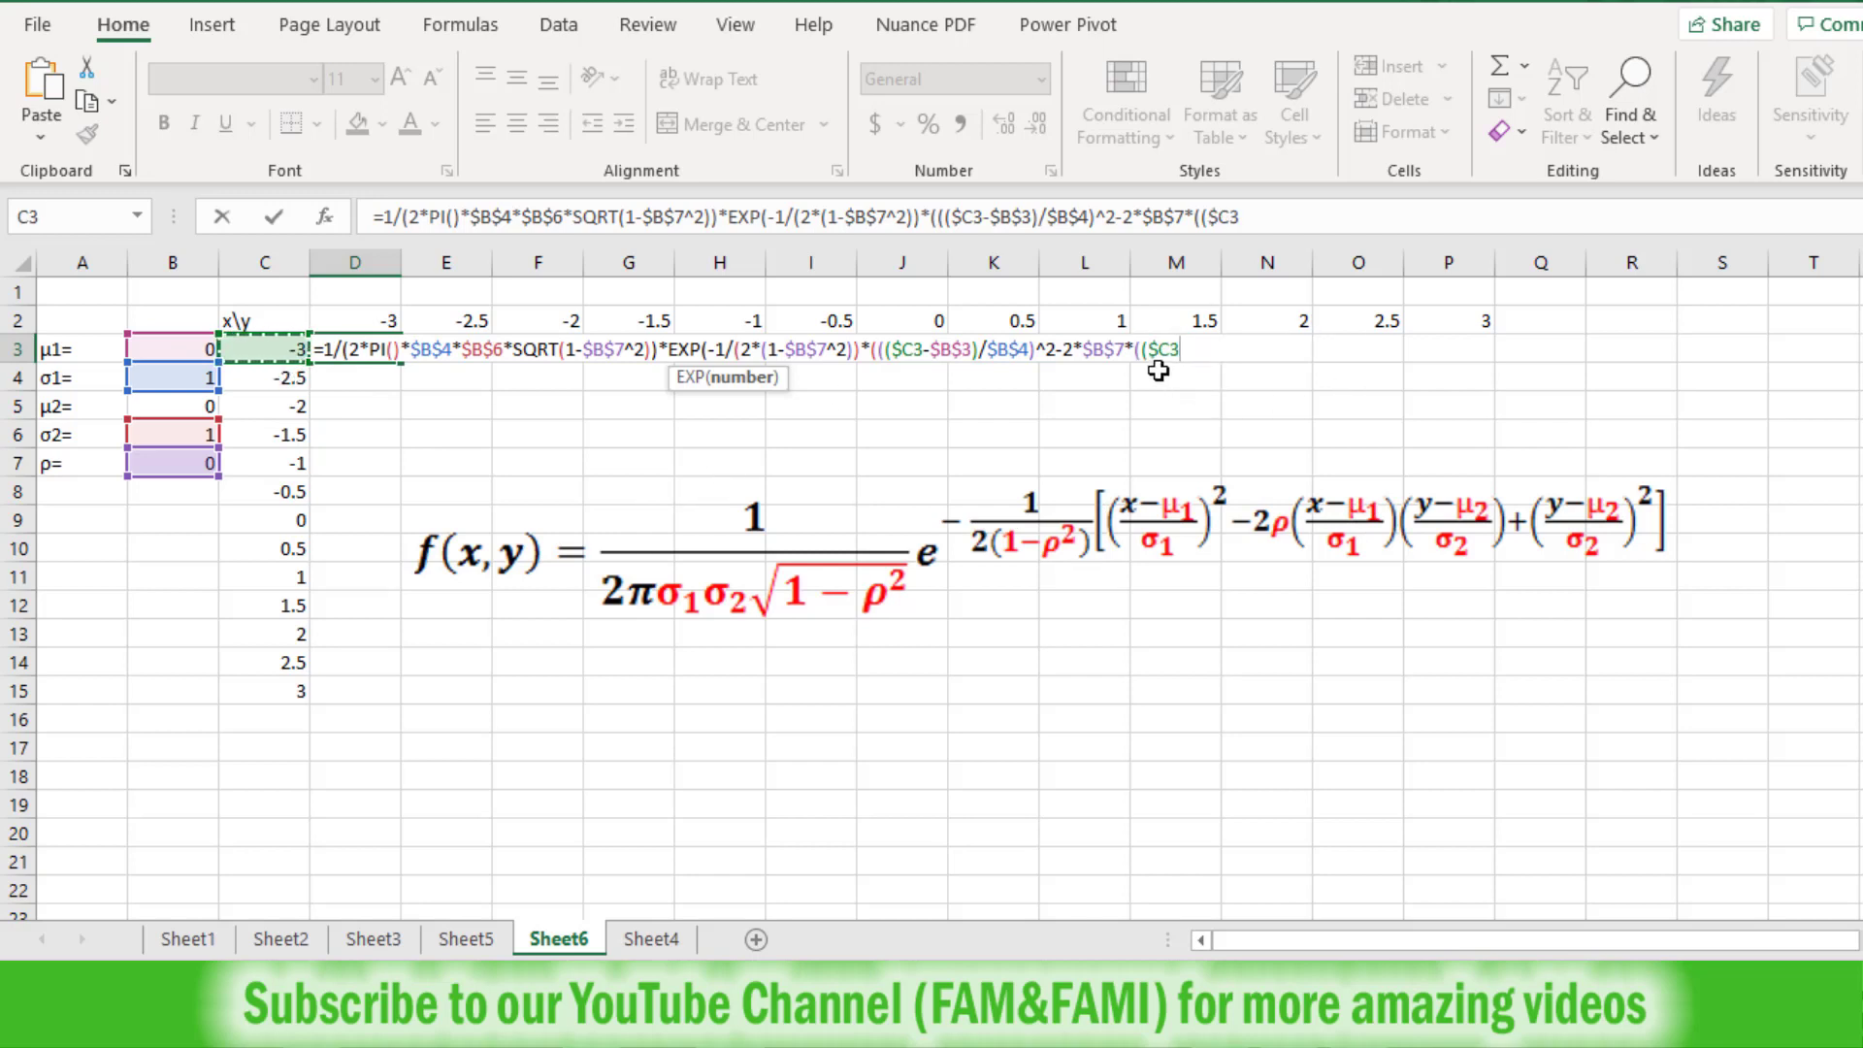
{"action": "type", "text": "-"}
{"action": "left_click", "coordinate": [174, 349]}
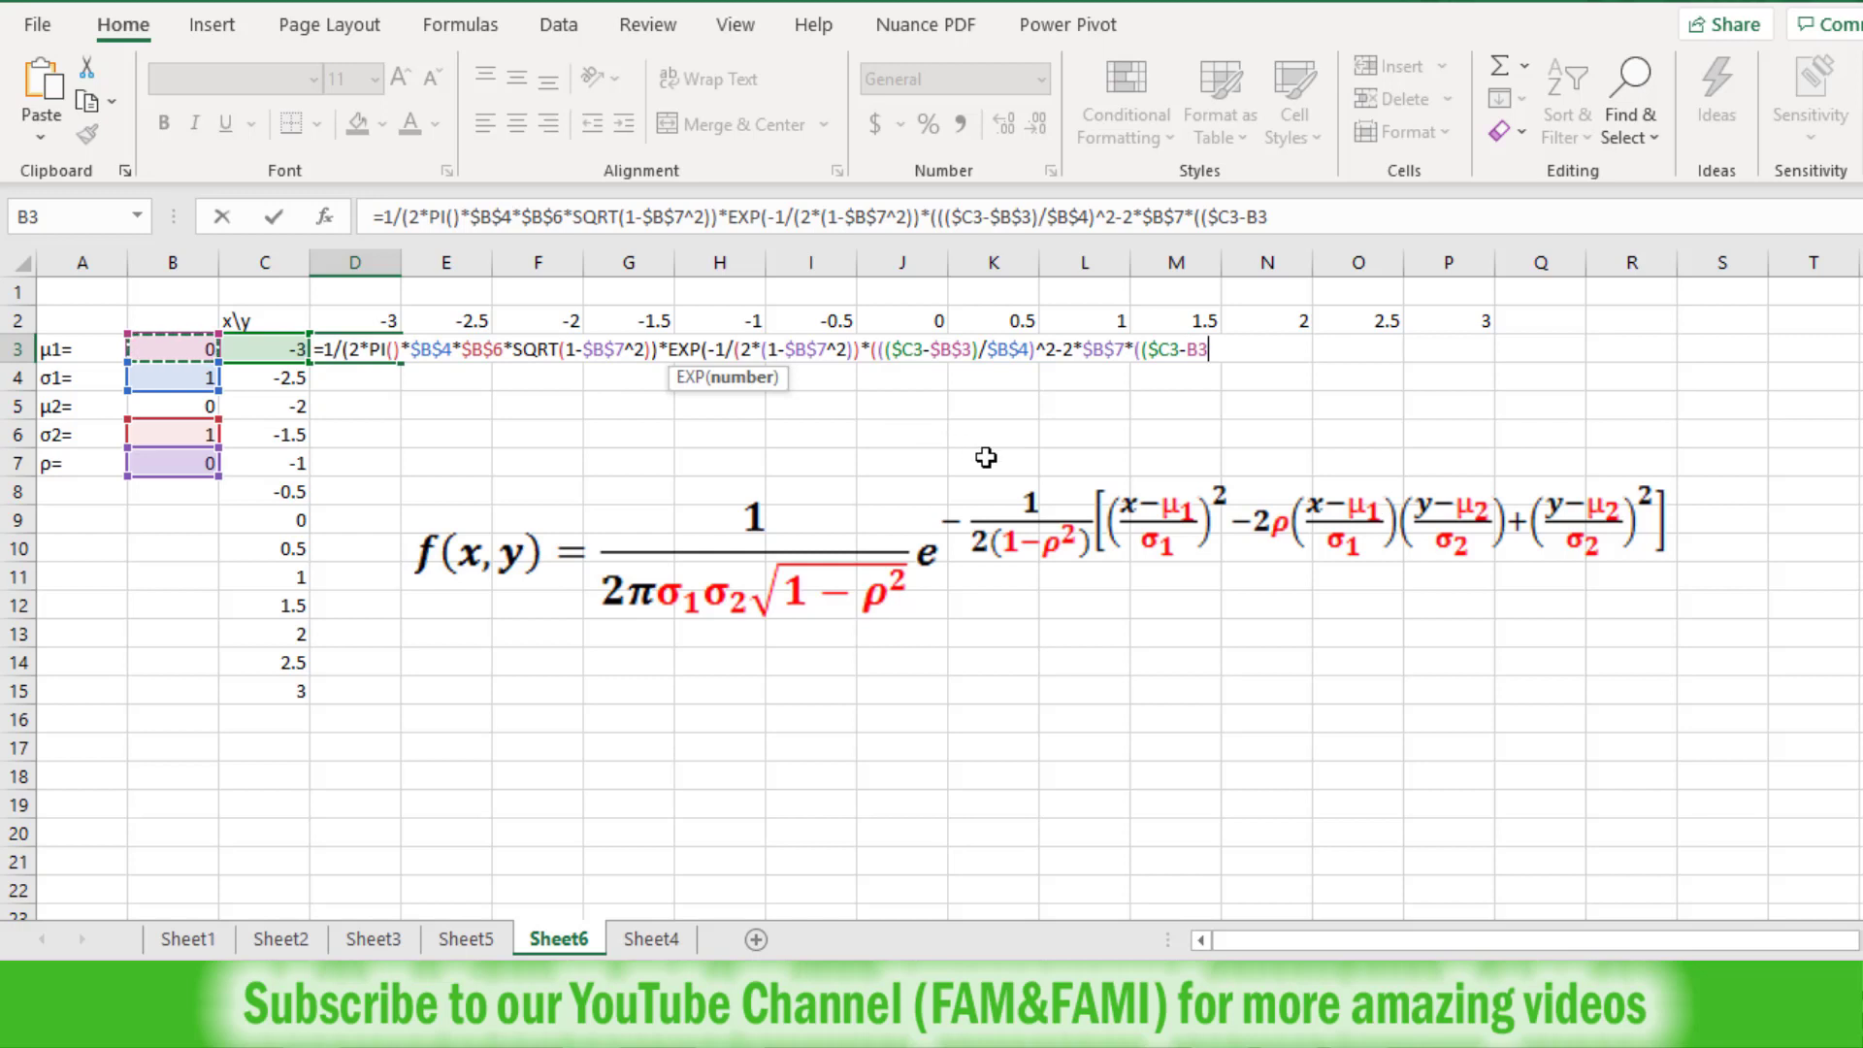
{"action": "key", "text": "F4"}
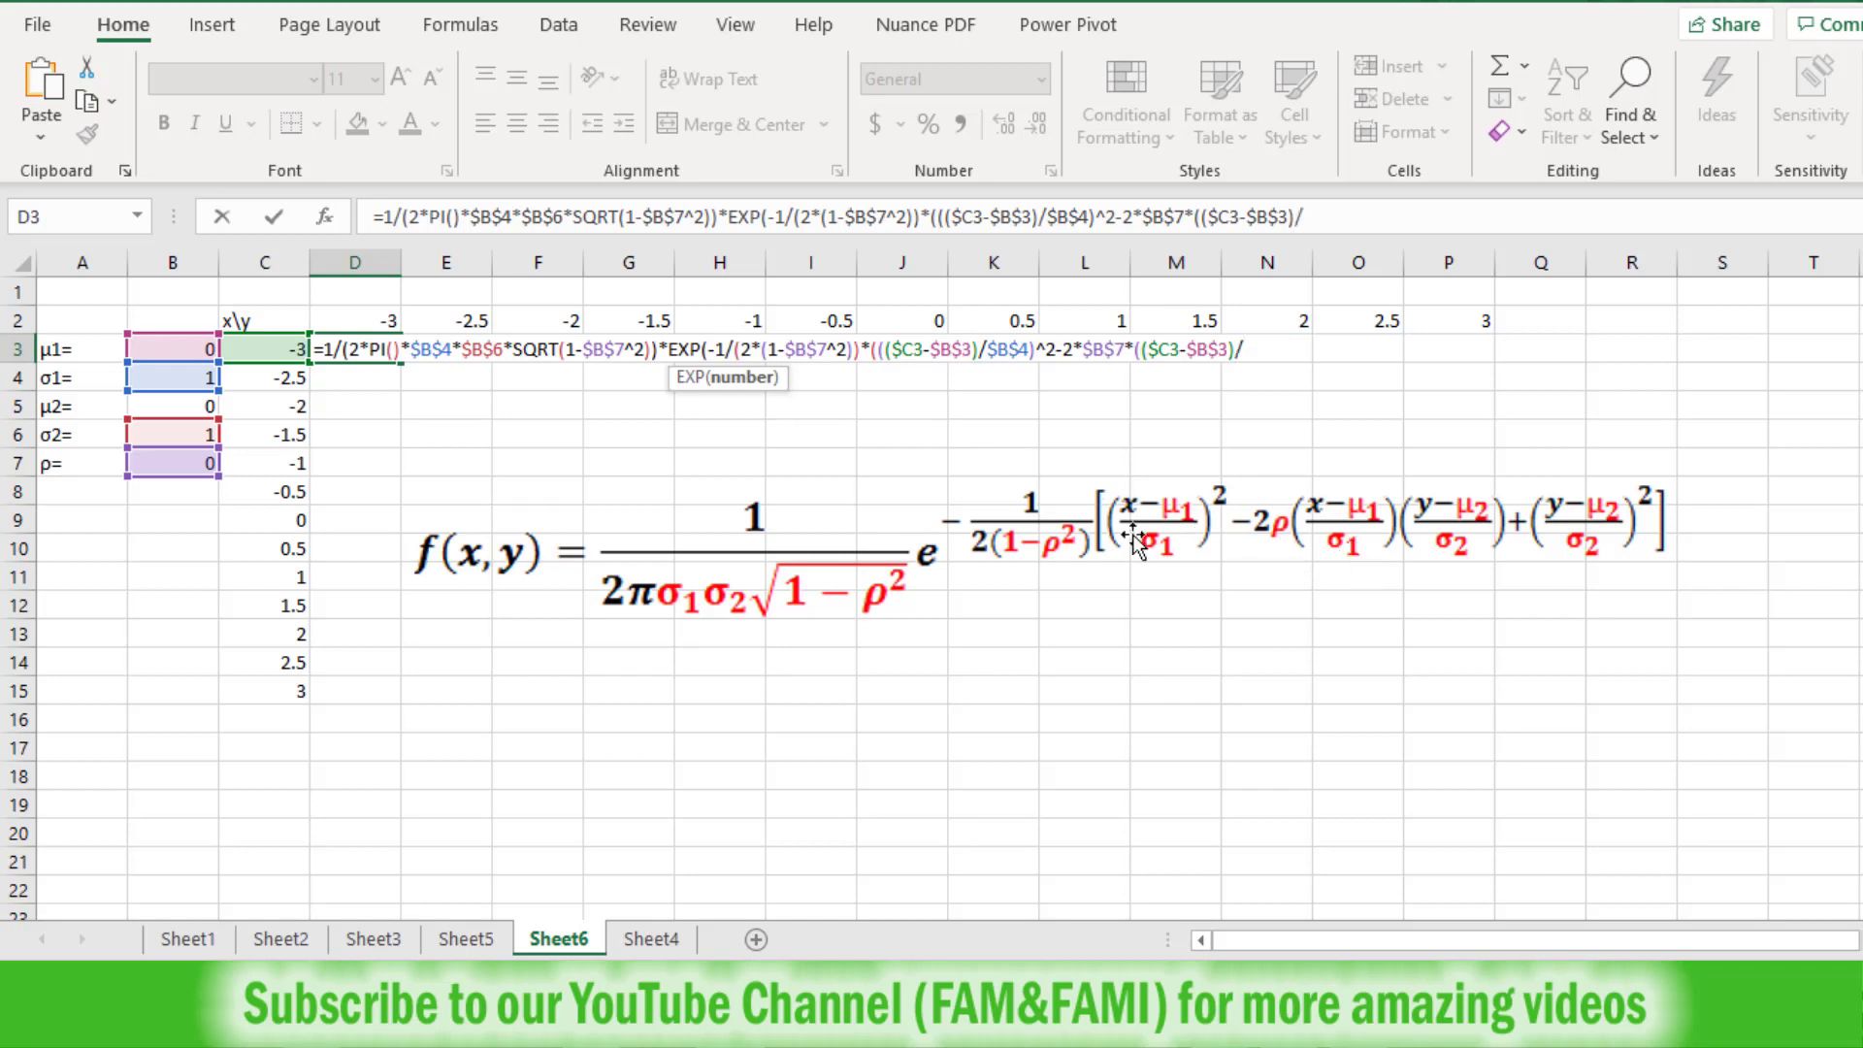
{"action": "left_click", "coordinate": [181, 381]}
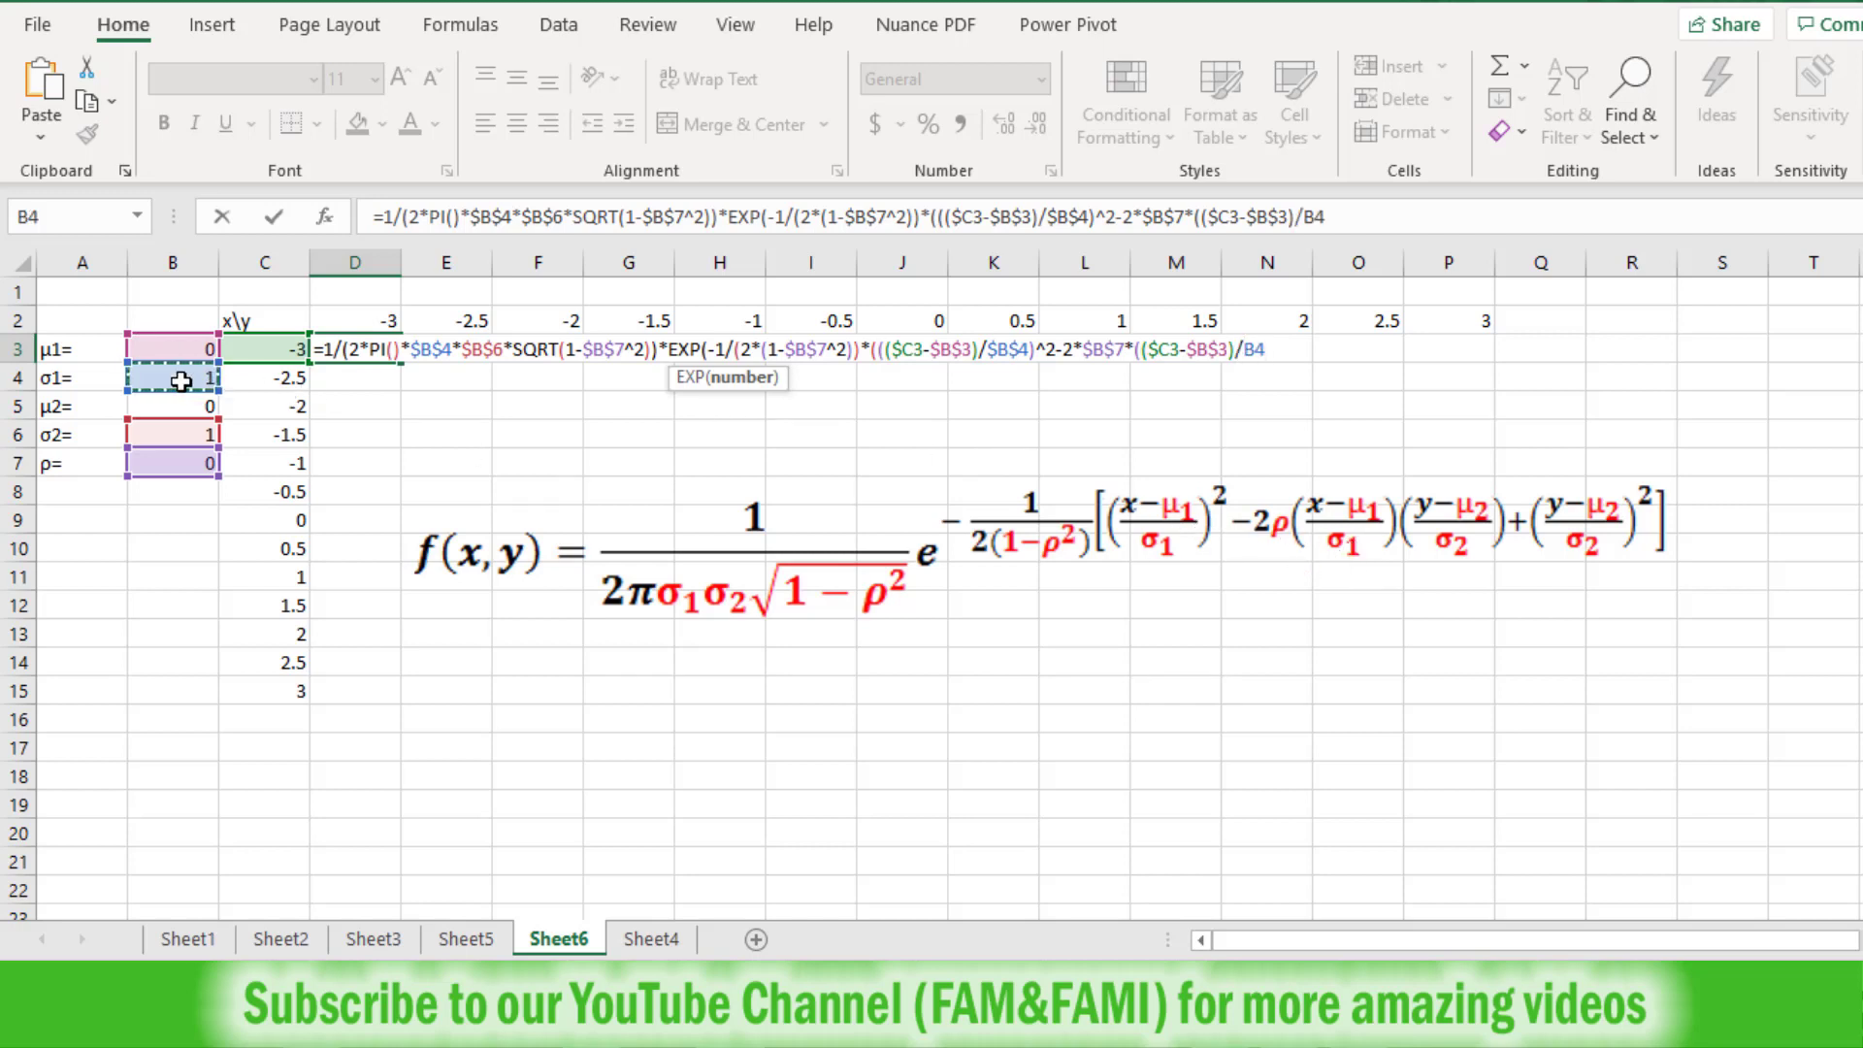
{"action": "key", "text": "F4"}
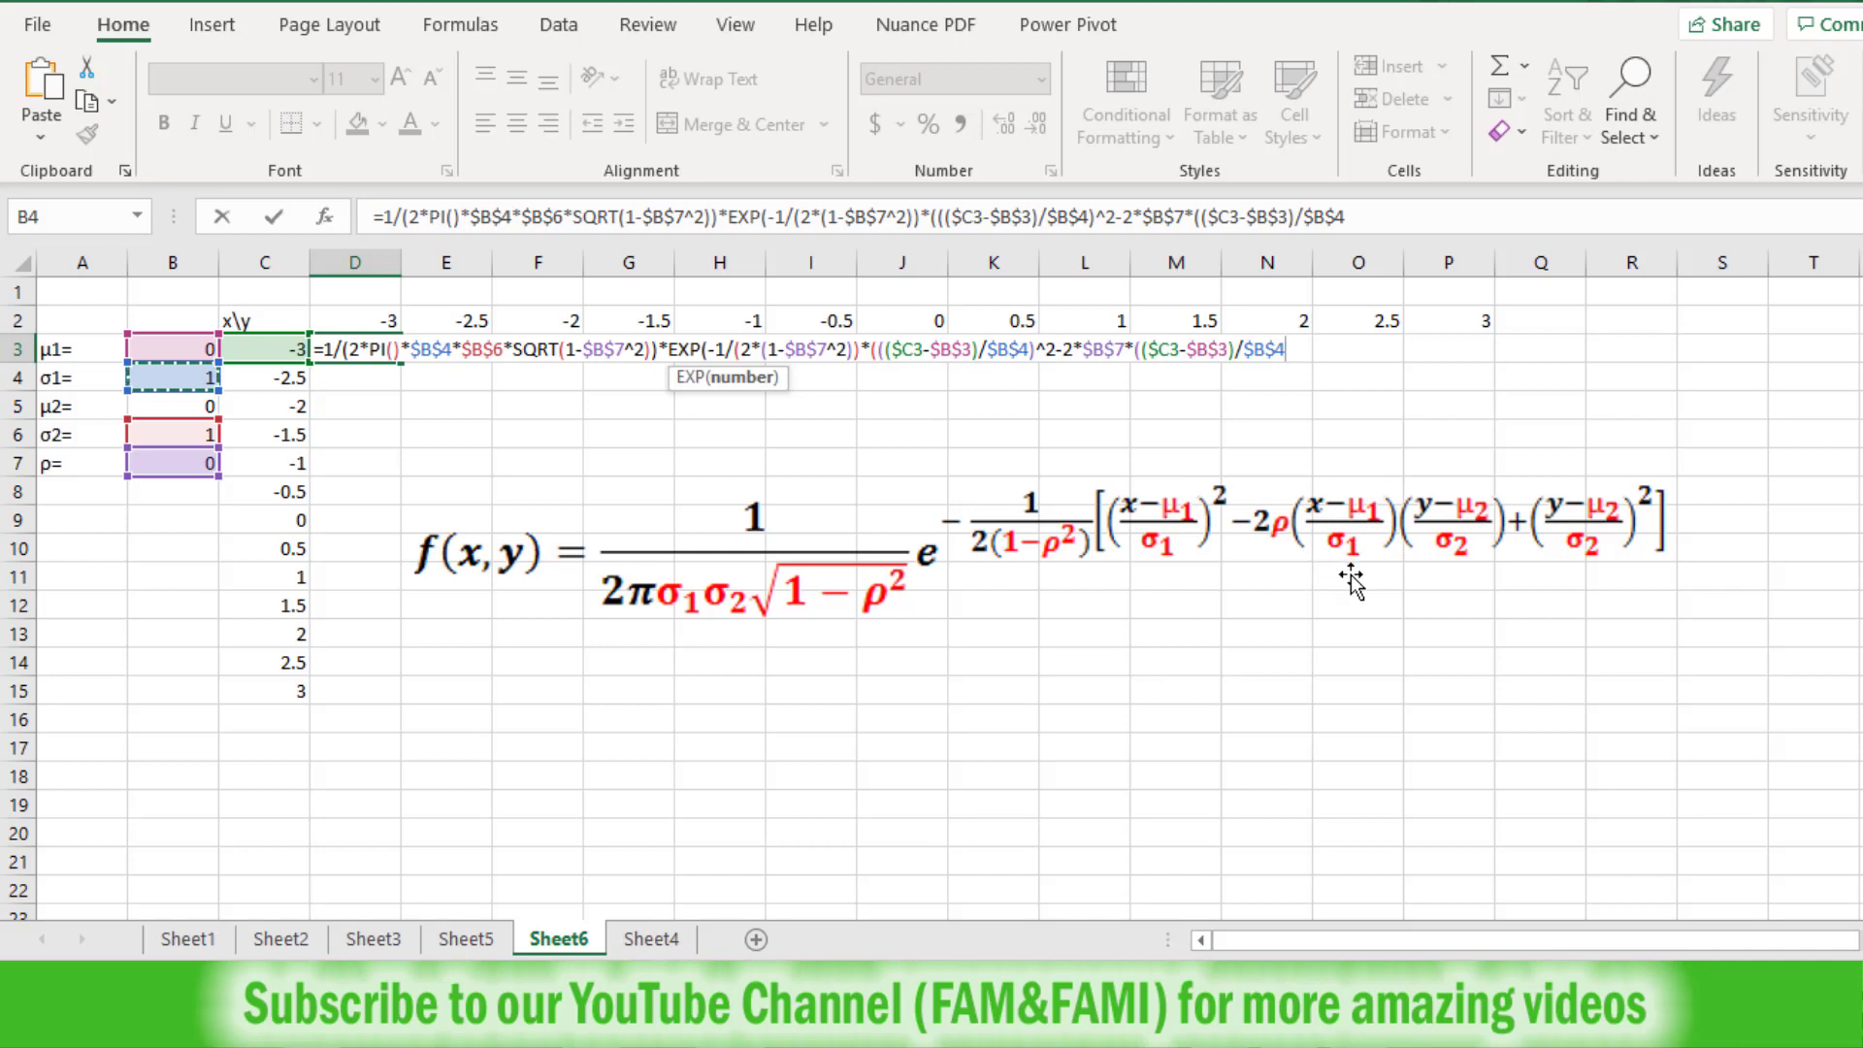
{"action": "type", "text": ")*(("}
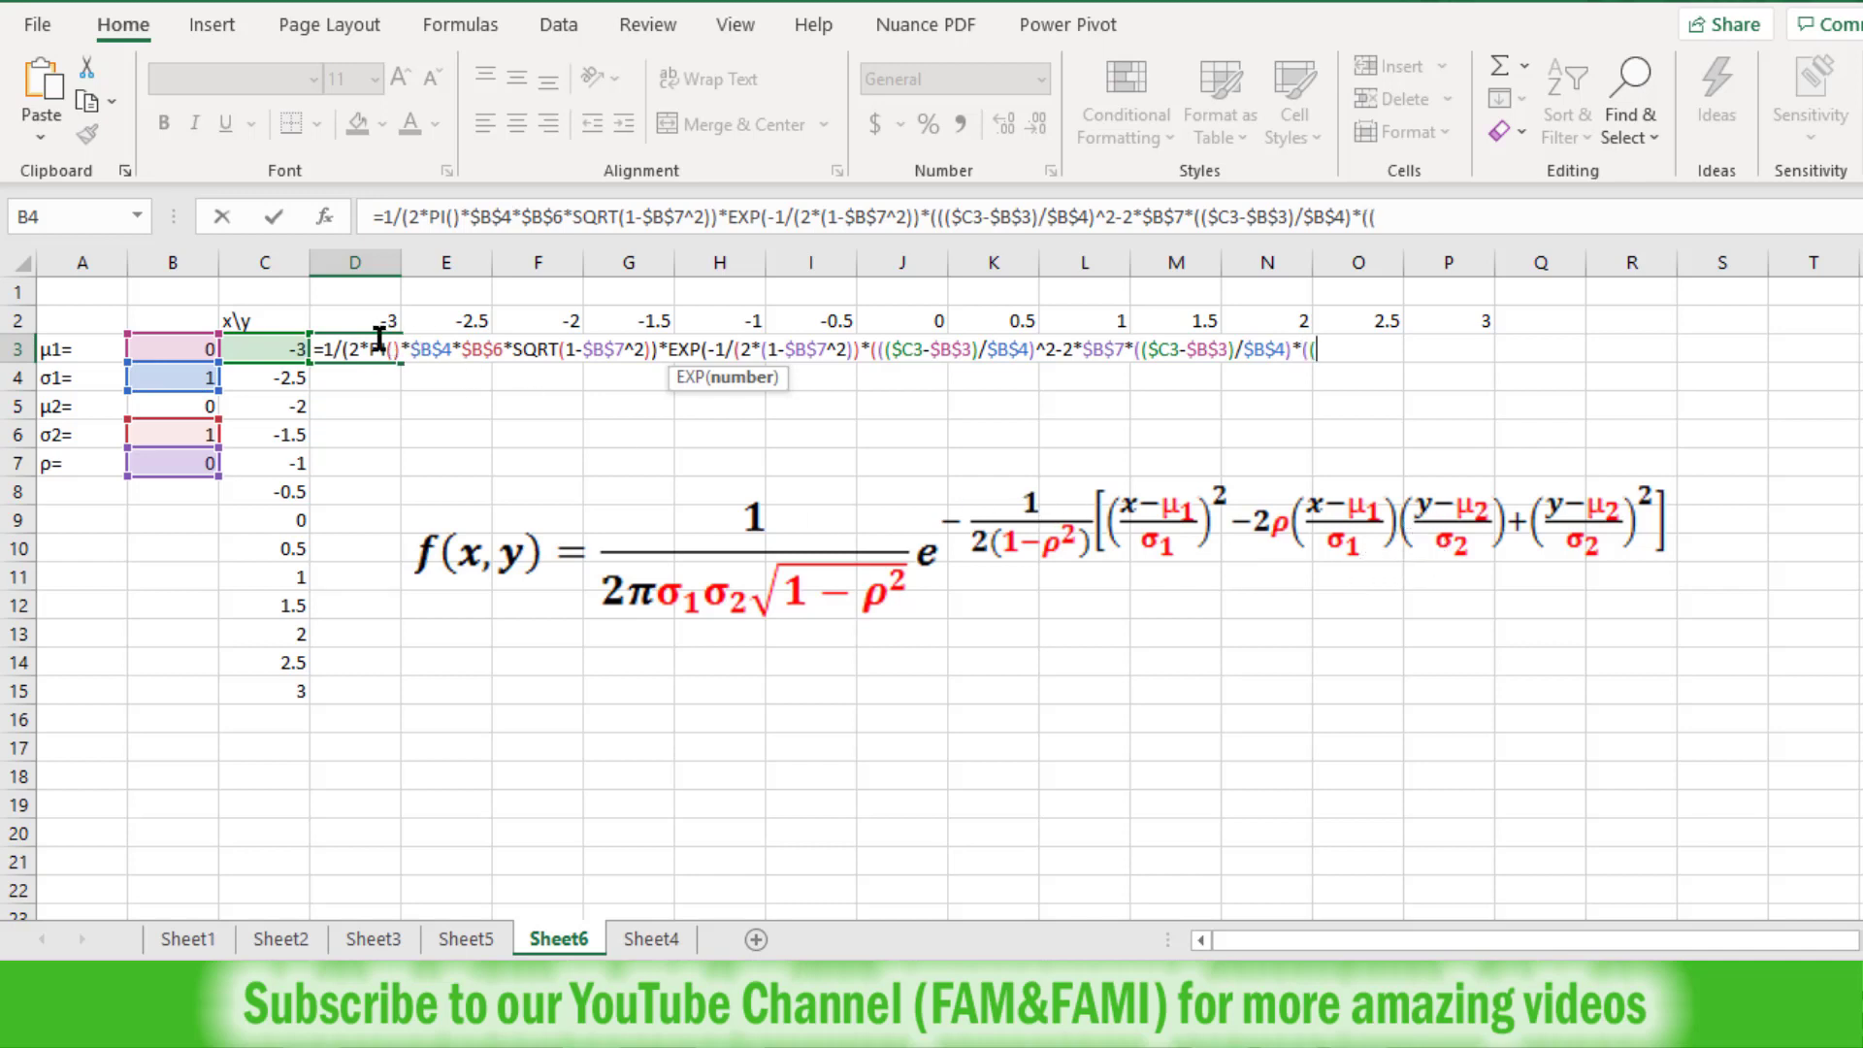
Enter the standardized y factor D$2-$B$5)/$B$6)+(( in the D3 formula, fixing only the row of the y reference
{"action": "left_click", "coordinate": [353, 318]}
{"action": "key", "text": "F4"}
{"action": "key", "text": "F4"}
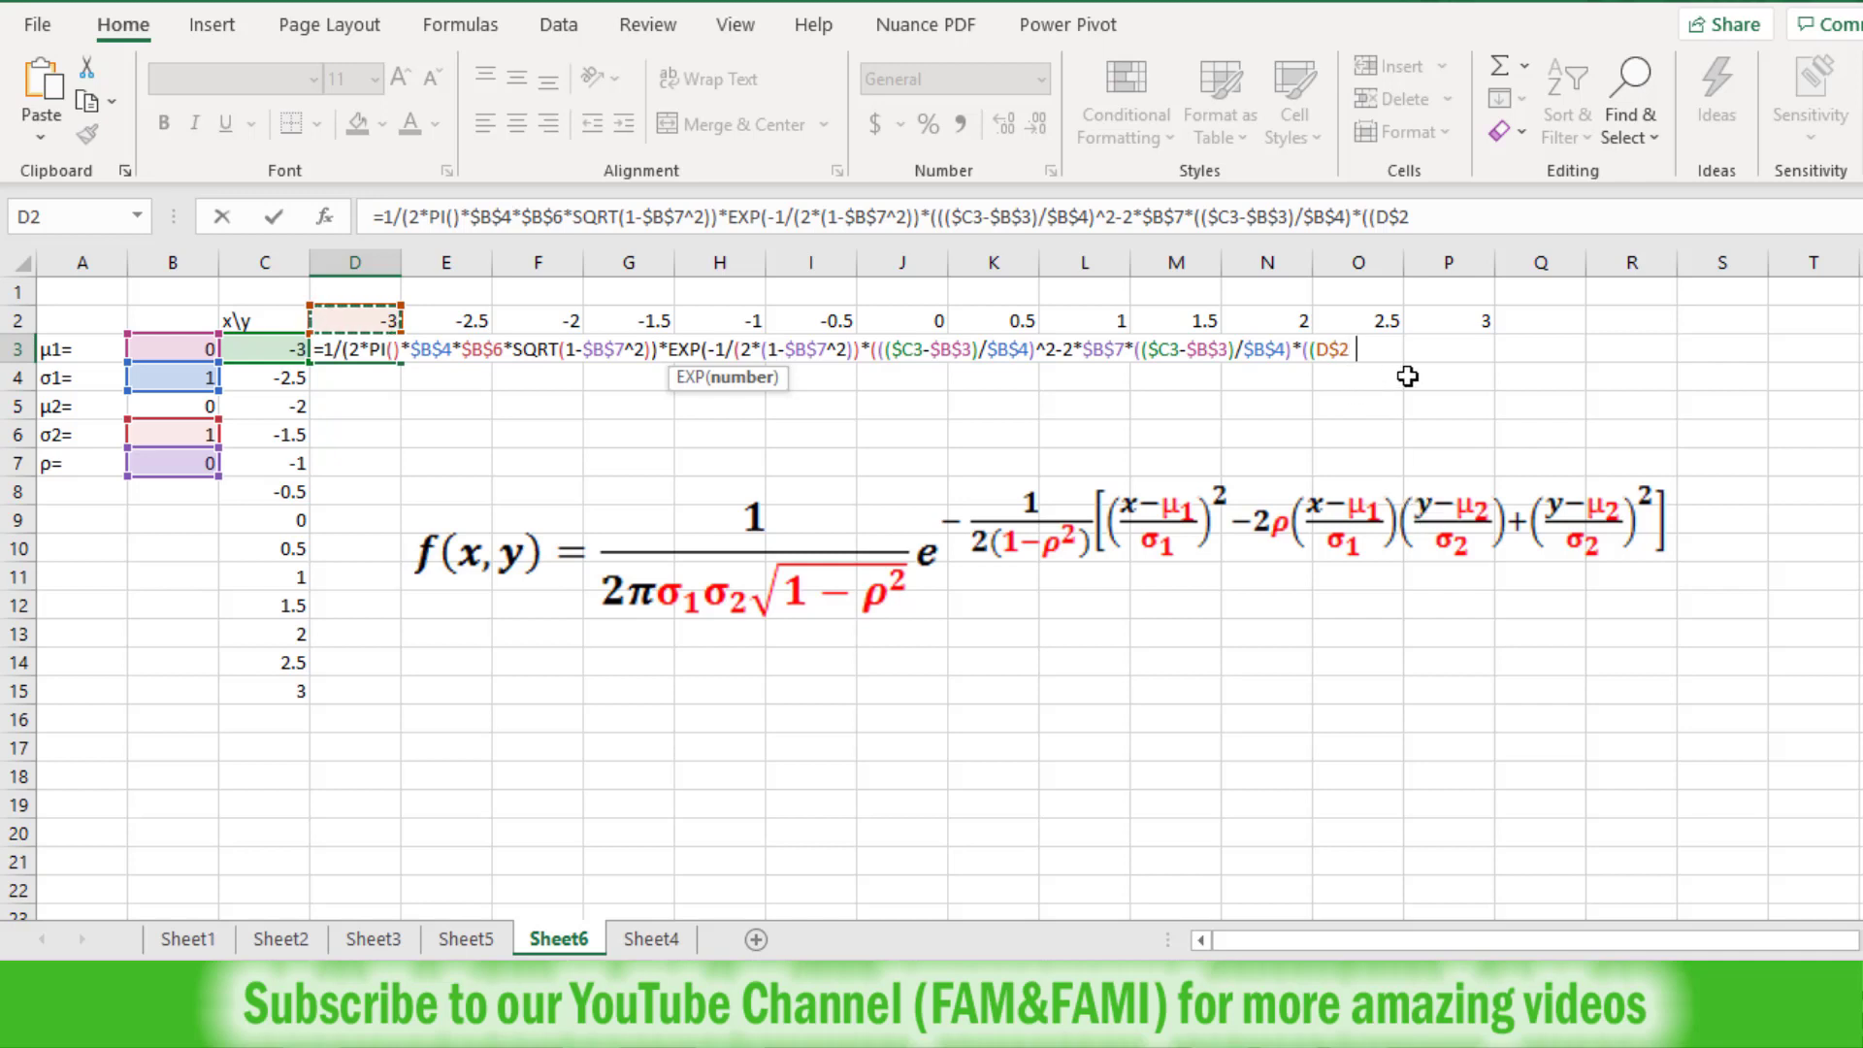
{"action": "left_click", "coordinate": [178, 412]}
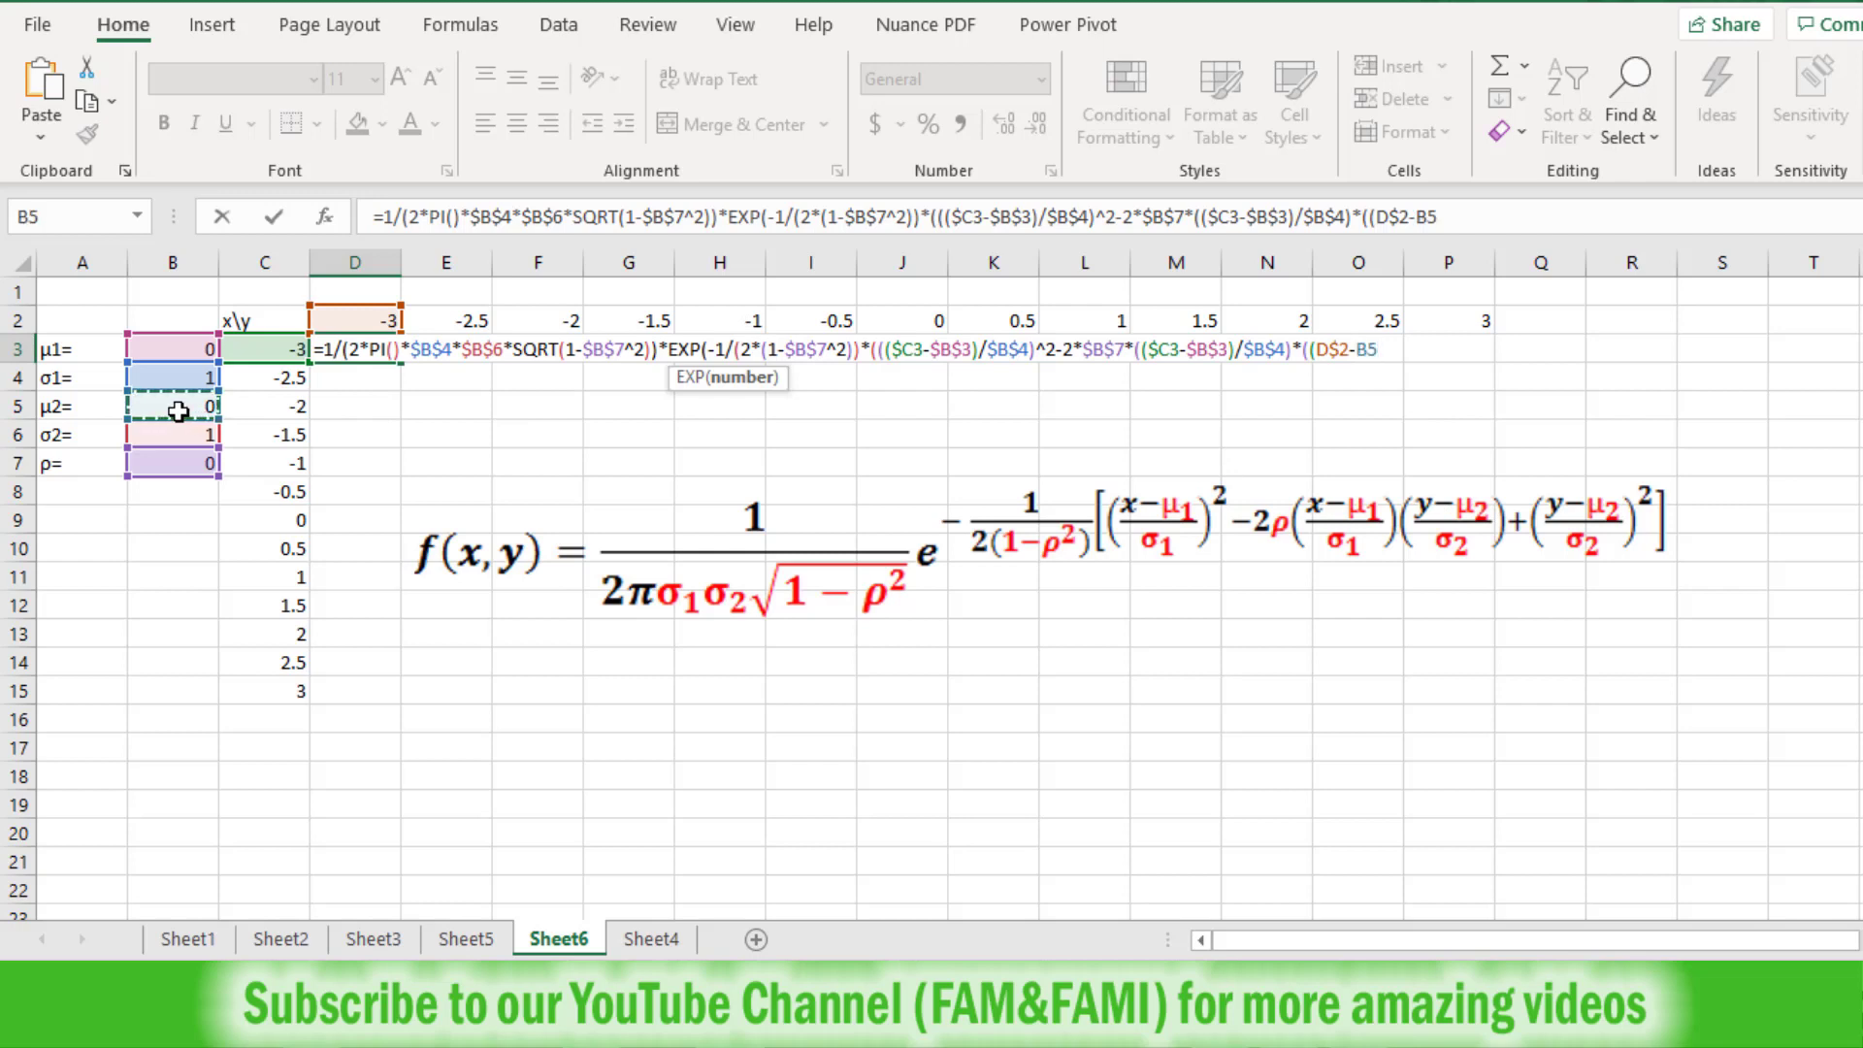
{"action": "key", "text": "F4"}
{"action": "type", "text": ")"}
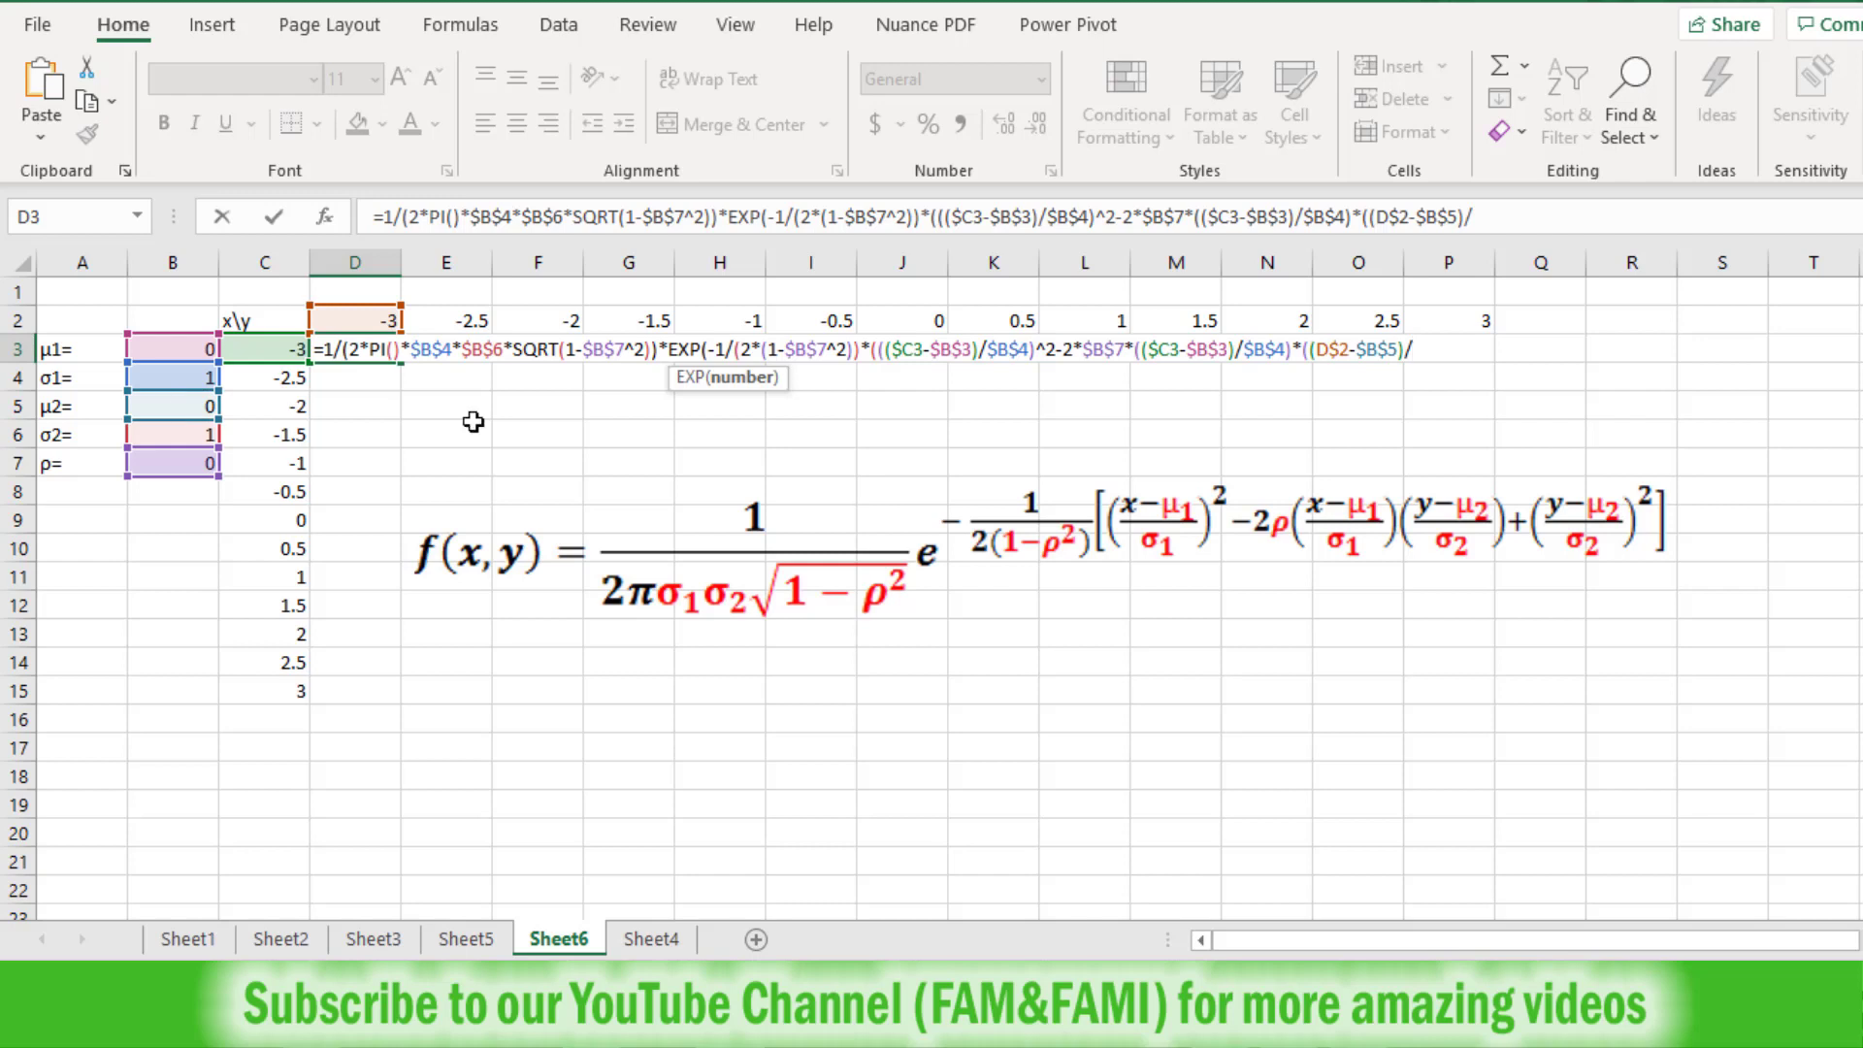
{"action": "type", "text": "/"}
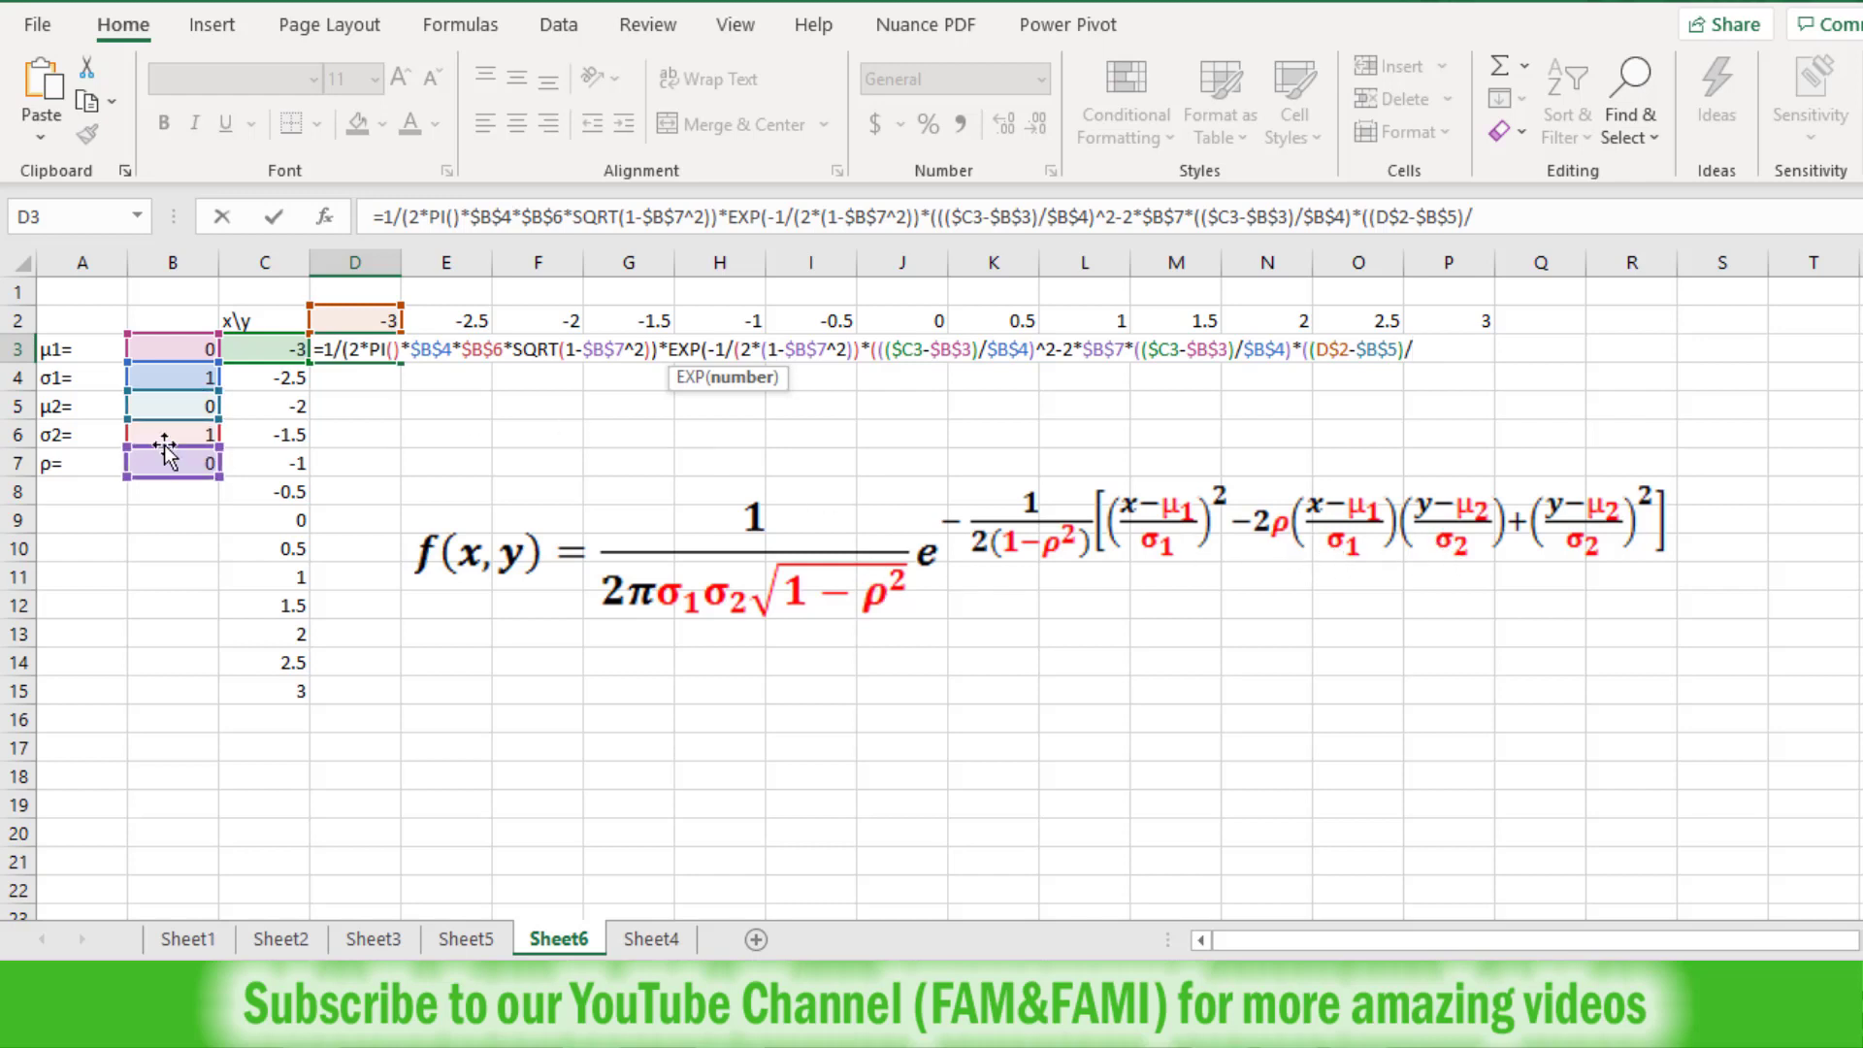
{"action": "left_click", "coordinate": [199, 433]}
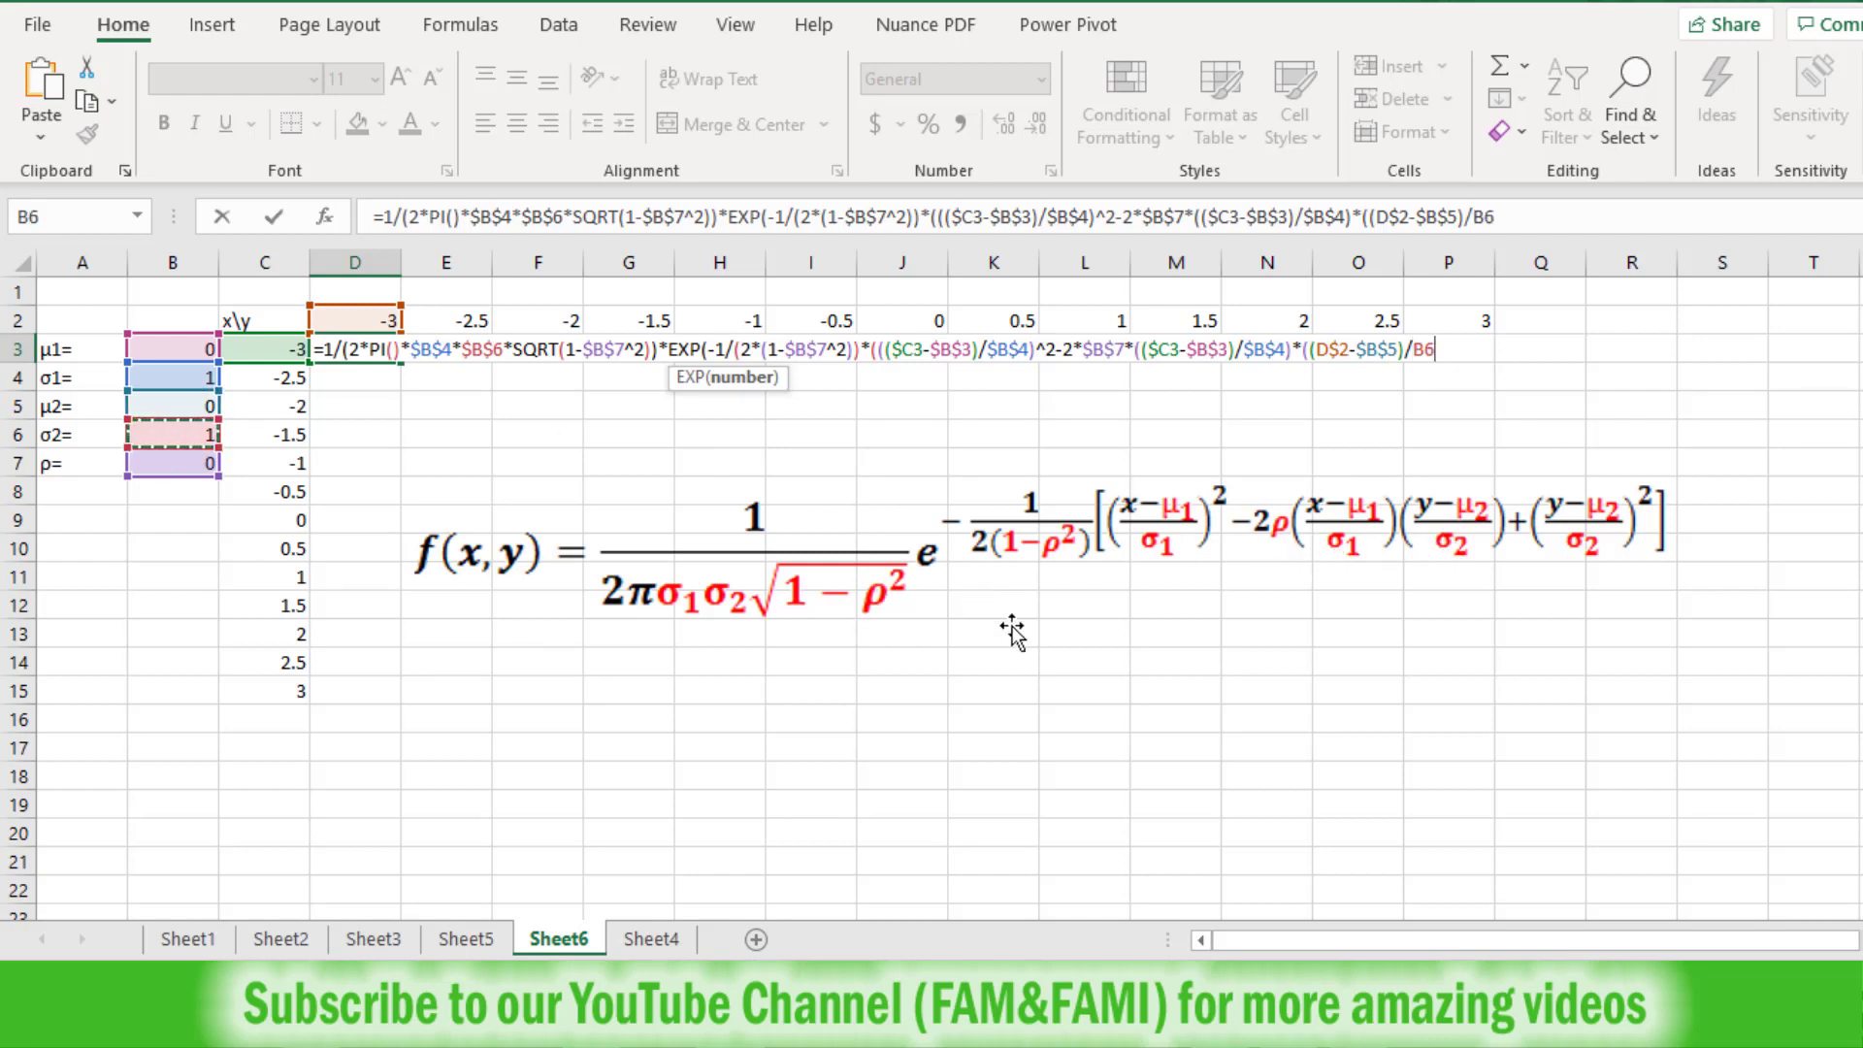
{"action": "key", "text": "F4"}
{"action": "type", "text": ")+(("}
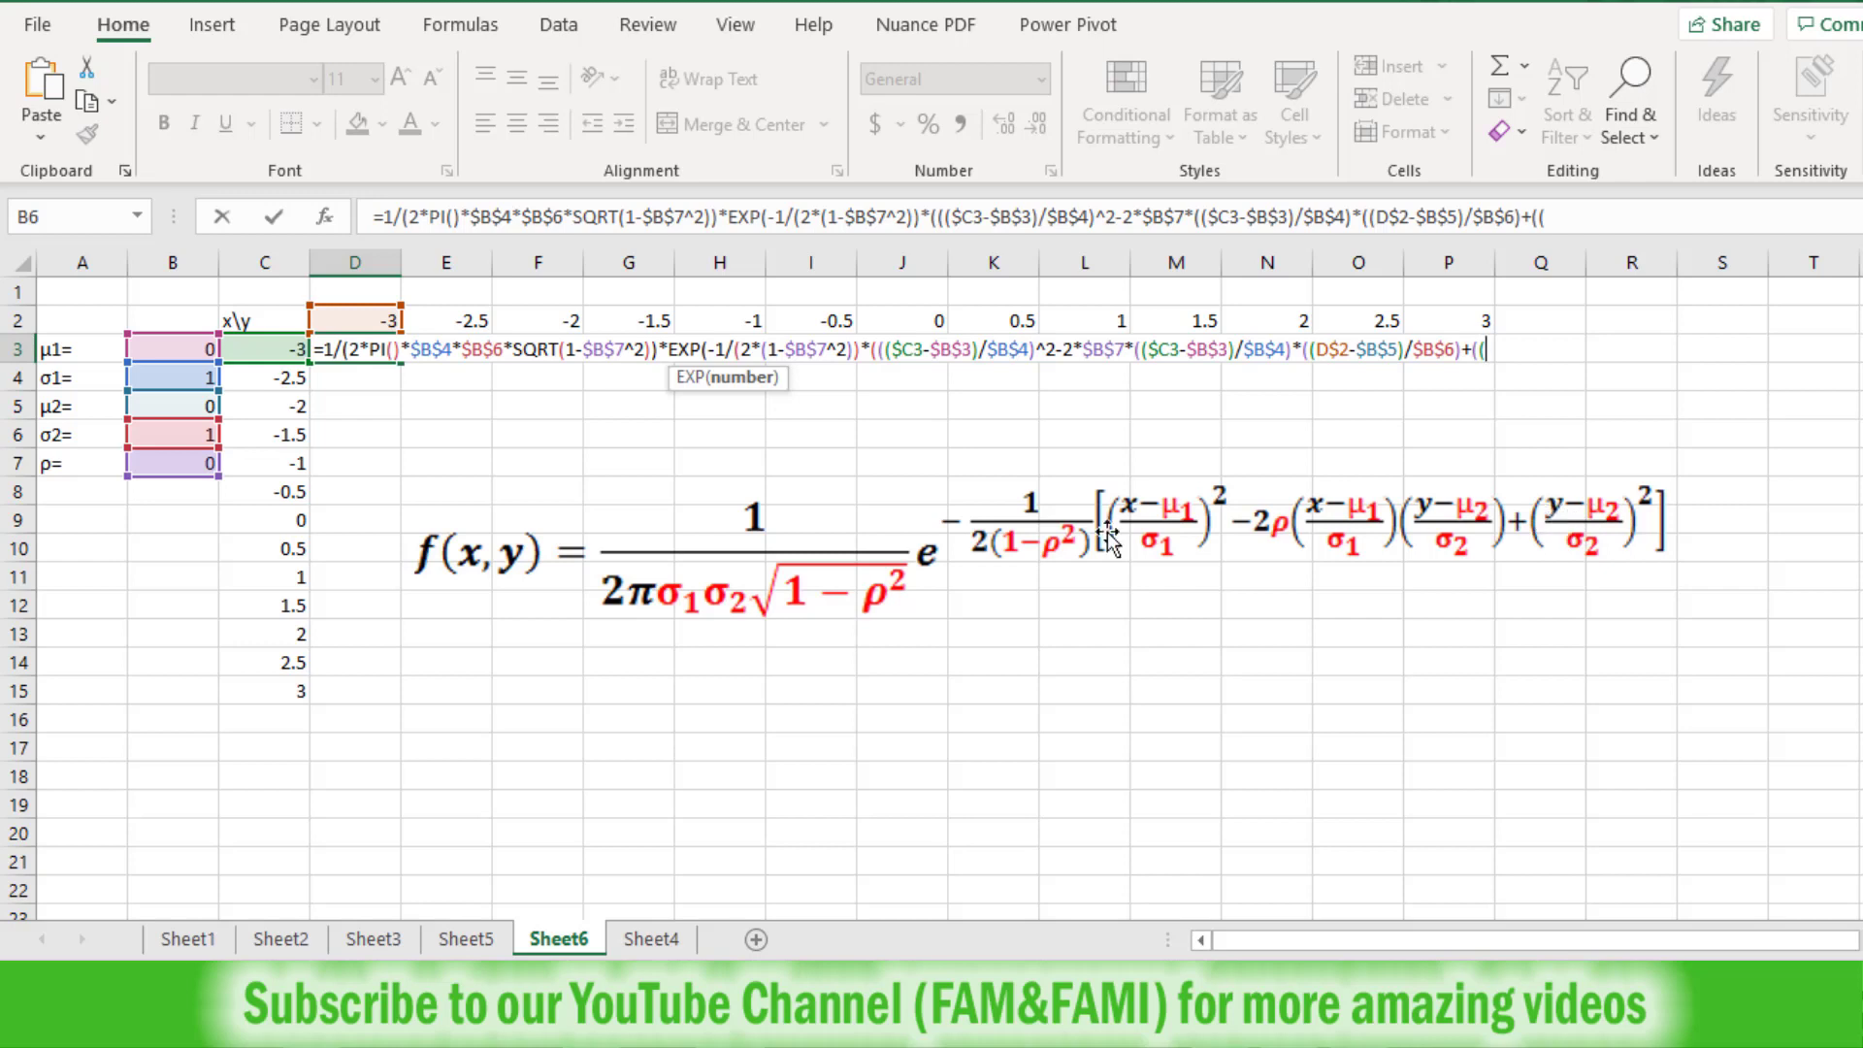
Finish the D3 formula with the squared y term D$2-$B$5)/$B$6)^2)) and commit it
{"action": "left_click", "coordinate": [361, 319]}
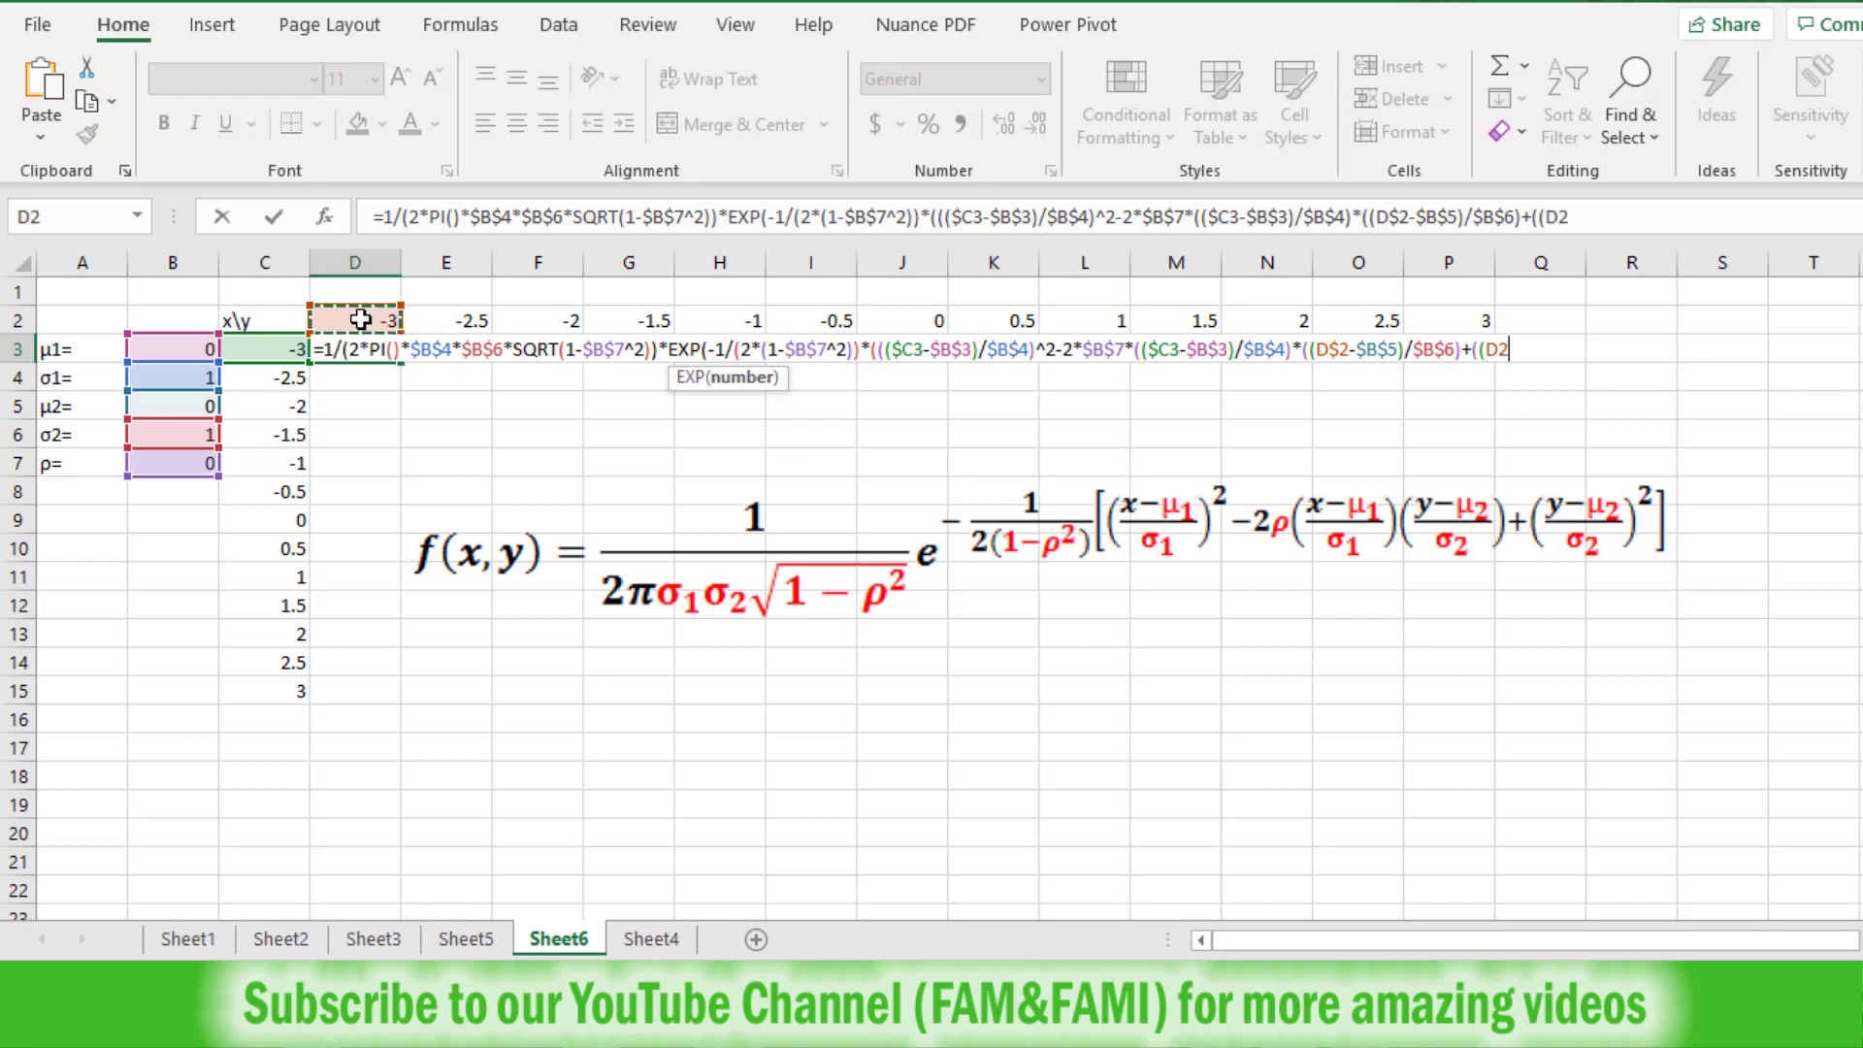
{"action": "key", "text": "F4"}
{"action": "key", "text": "F4"}
{"action": "type", "text": "-"}
{"action": "left_click", "coordinate": [173, 405]}
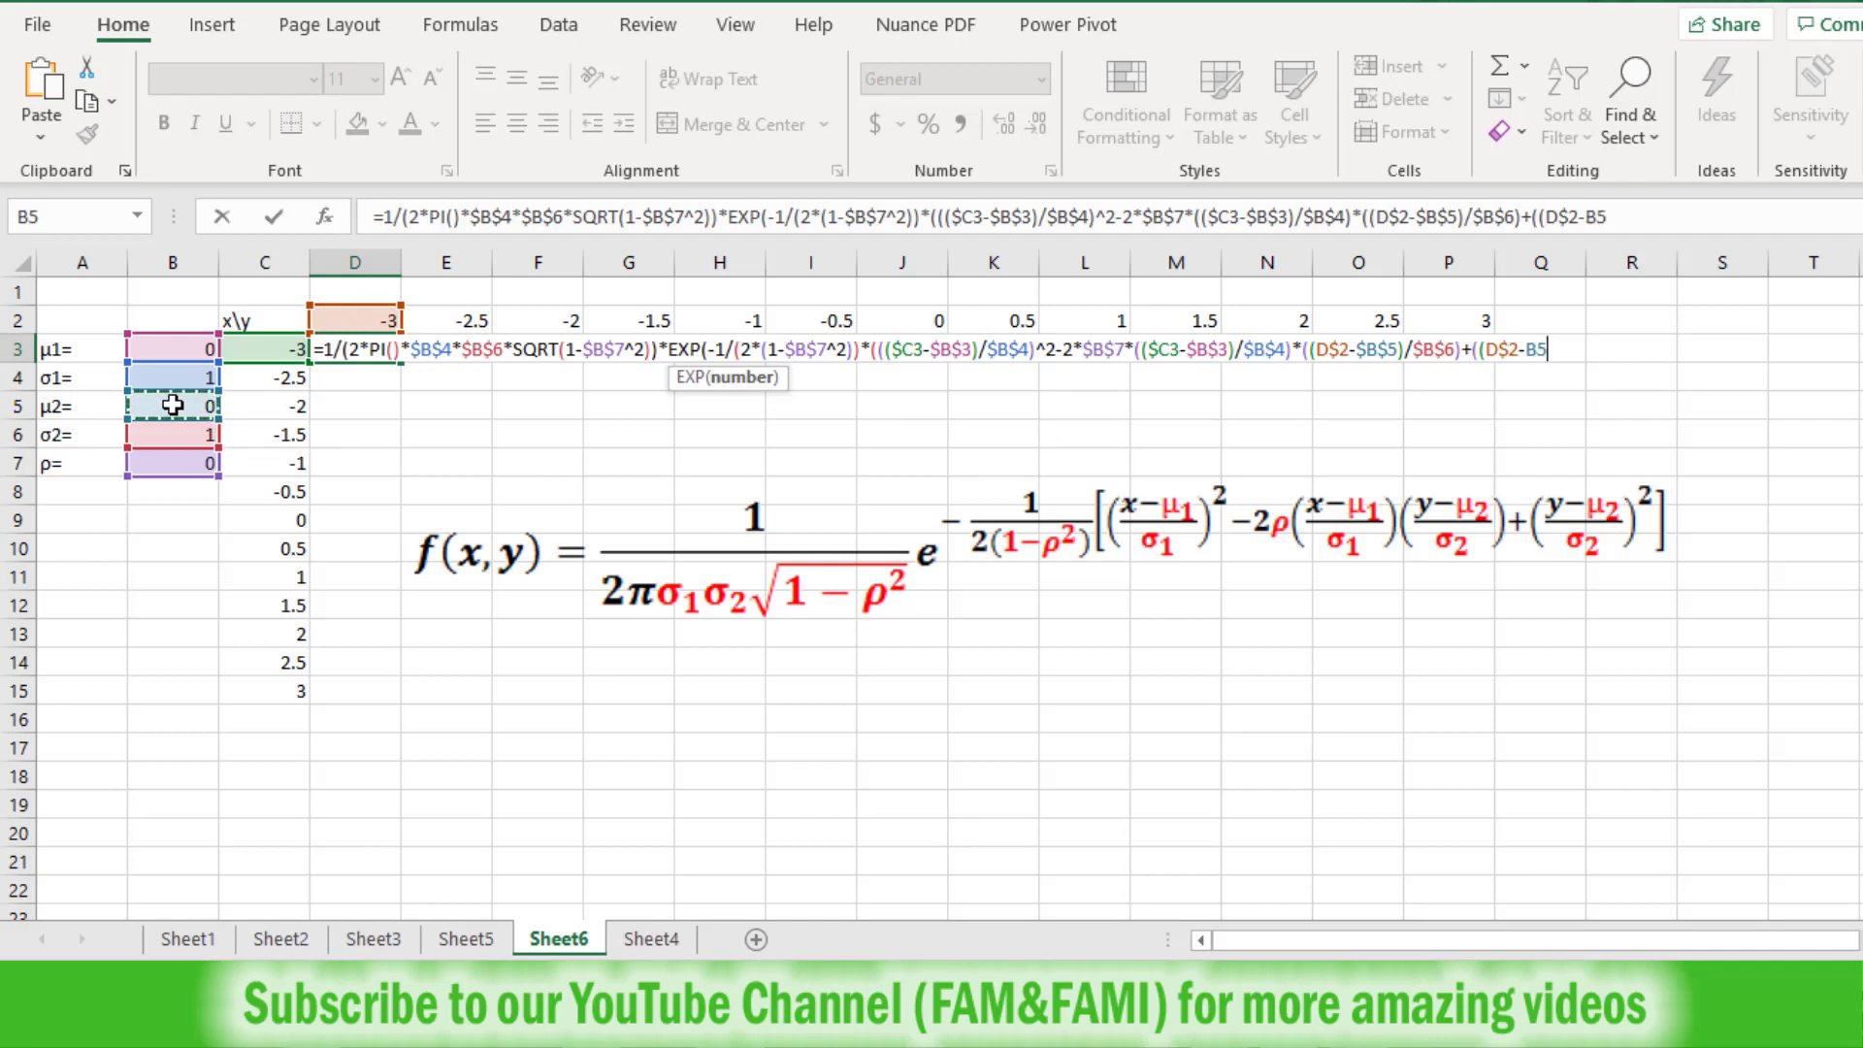
{"action": "key", "text": "F4"}
{"action": "type", "text": ")/"}
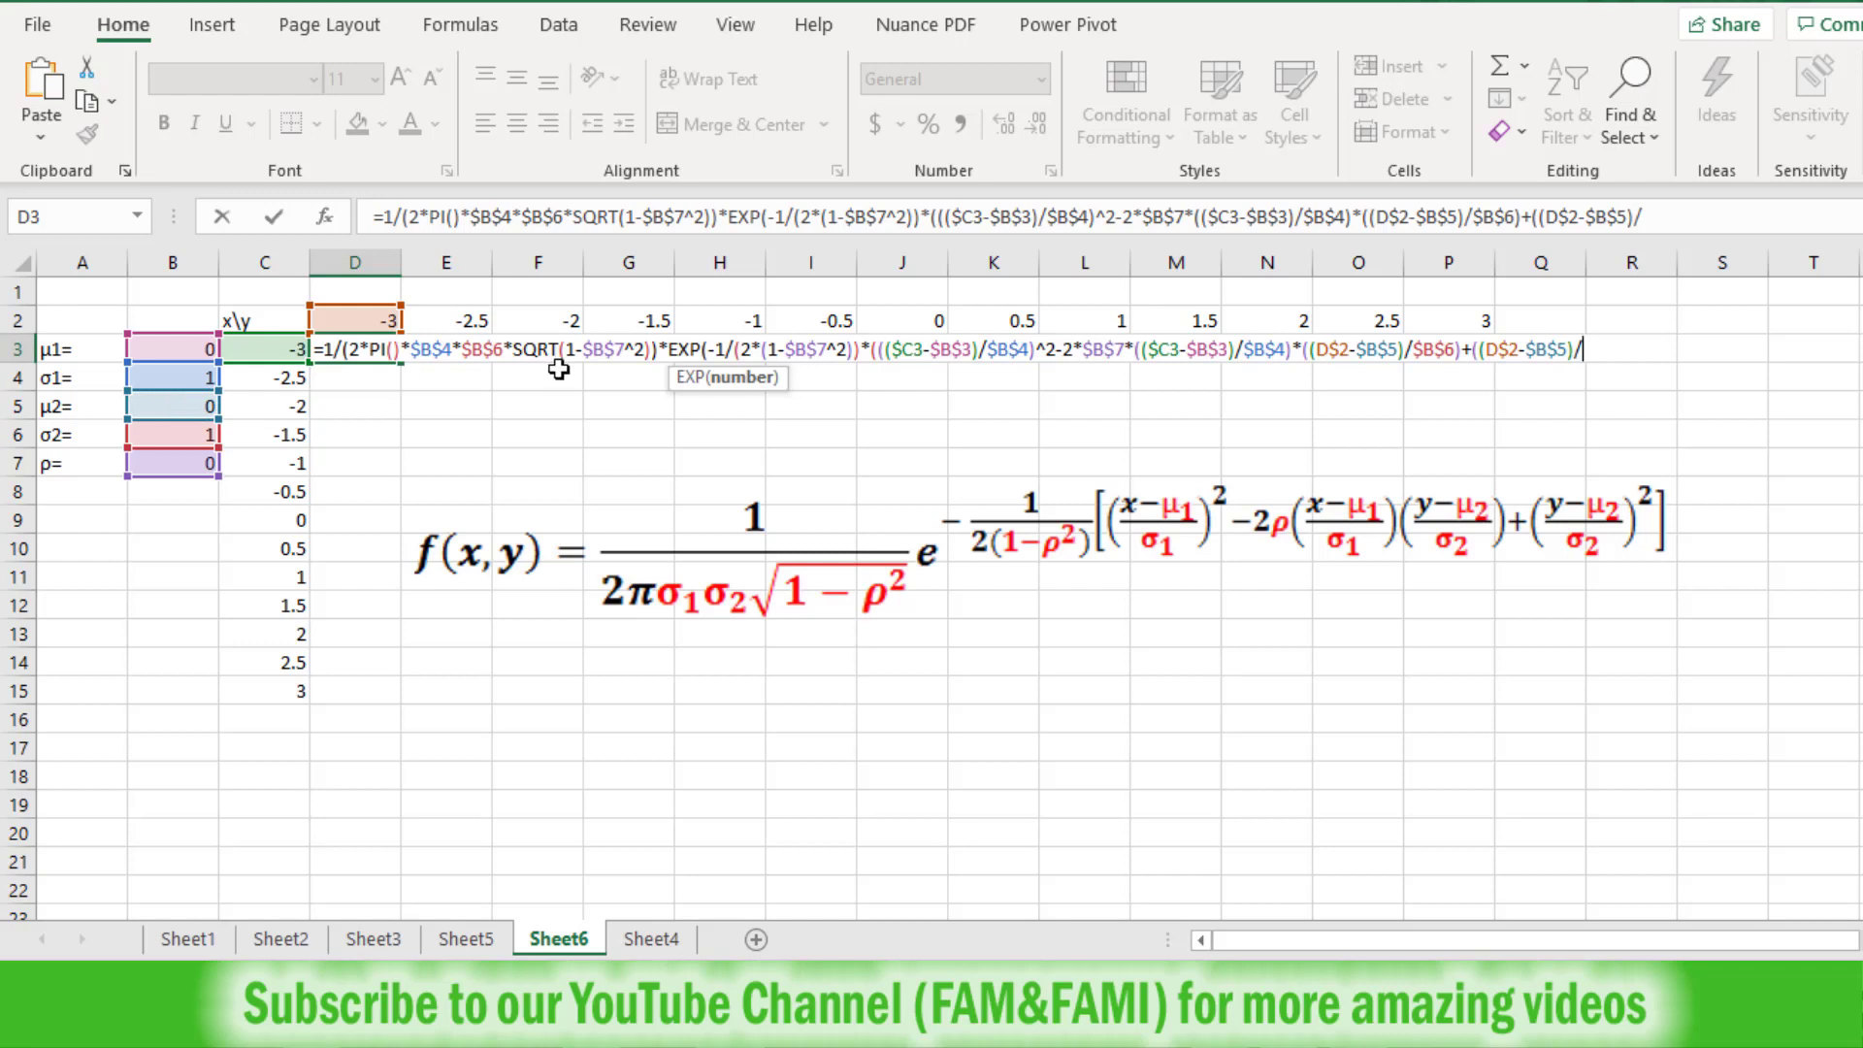
{"action": "left_click", "coordinate": [160, 433]}
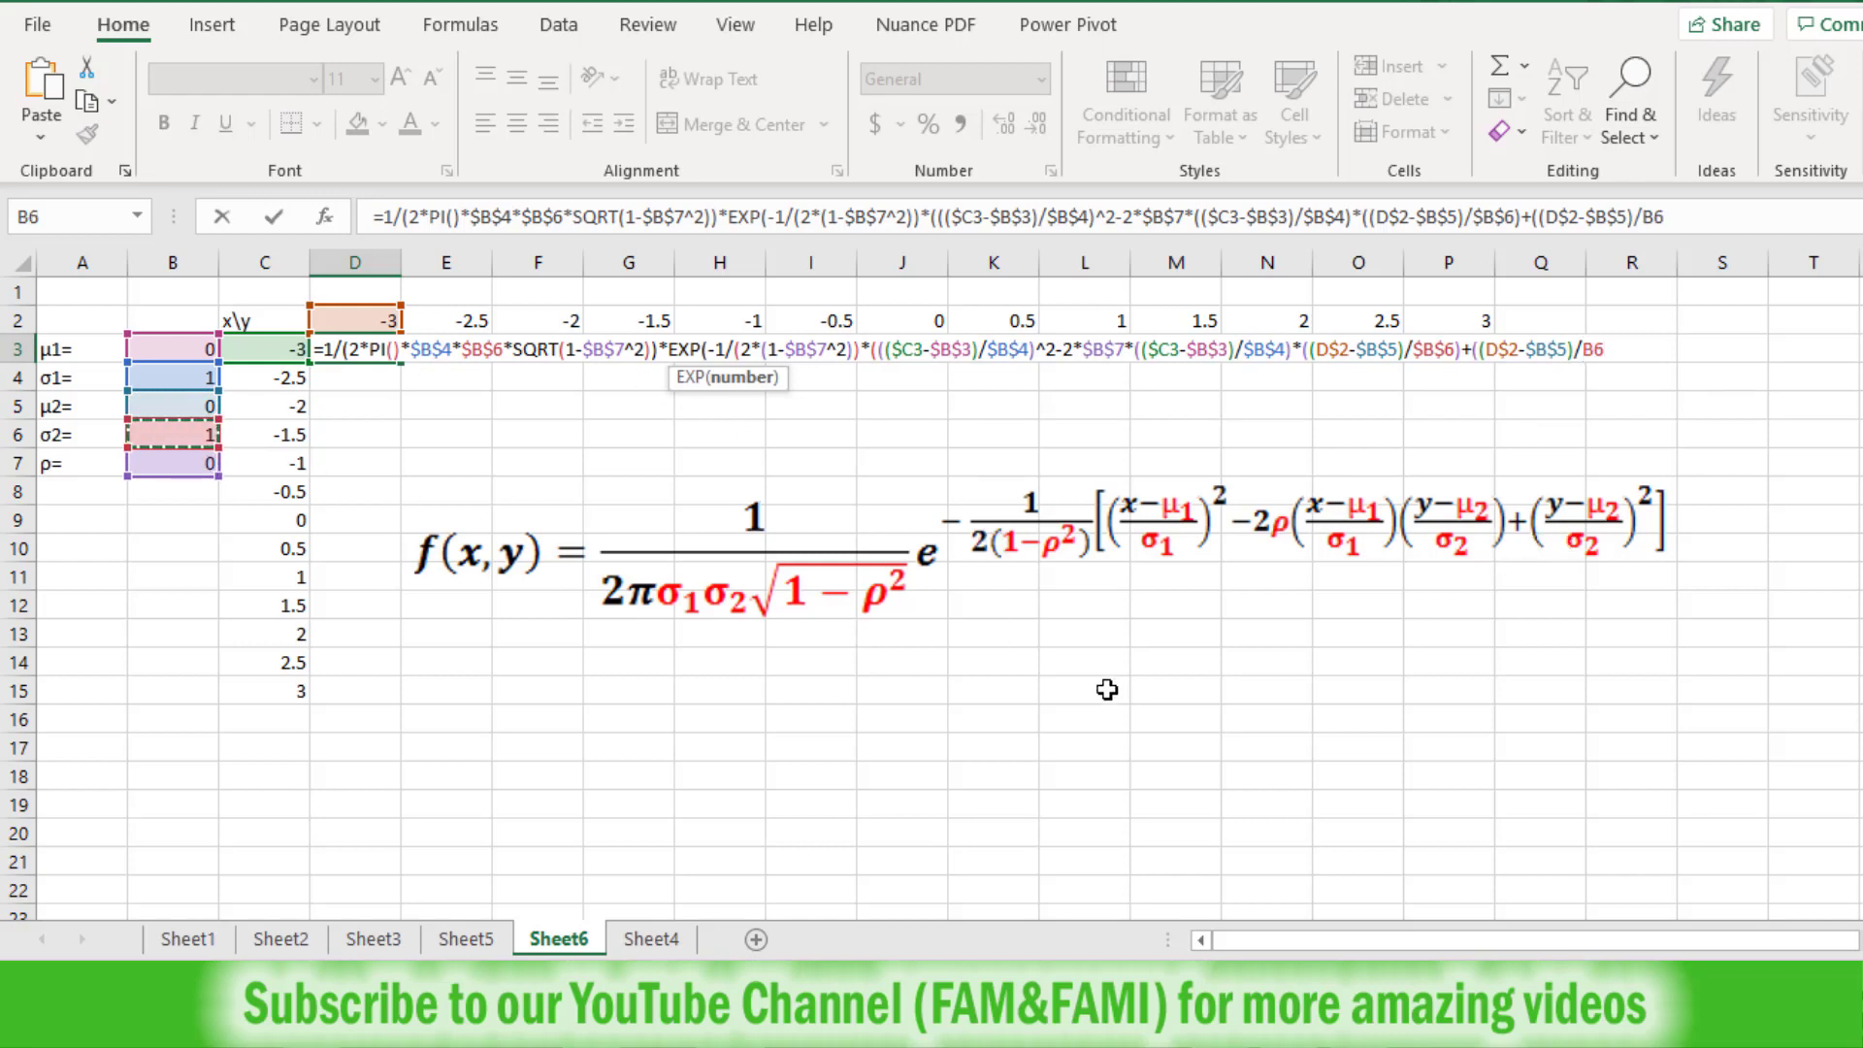
{"action": "key", "text": "F4"}
{"action": "type", "text": ")^2"}
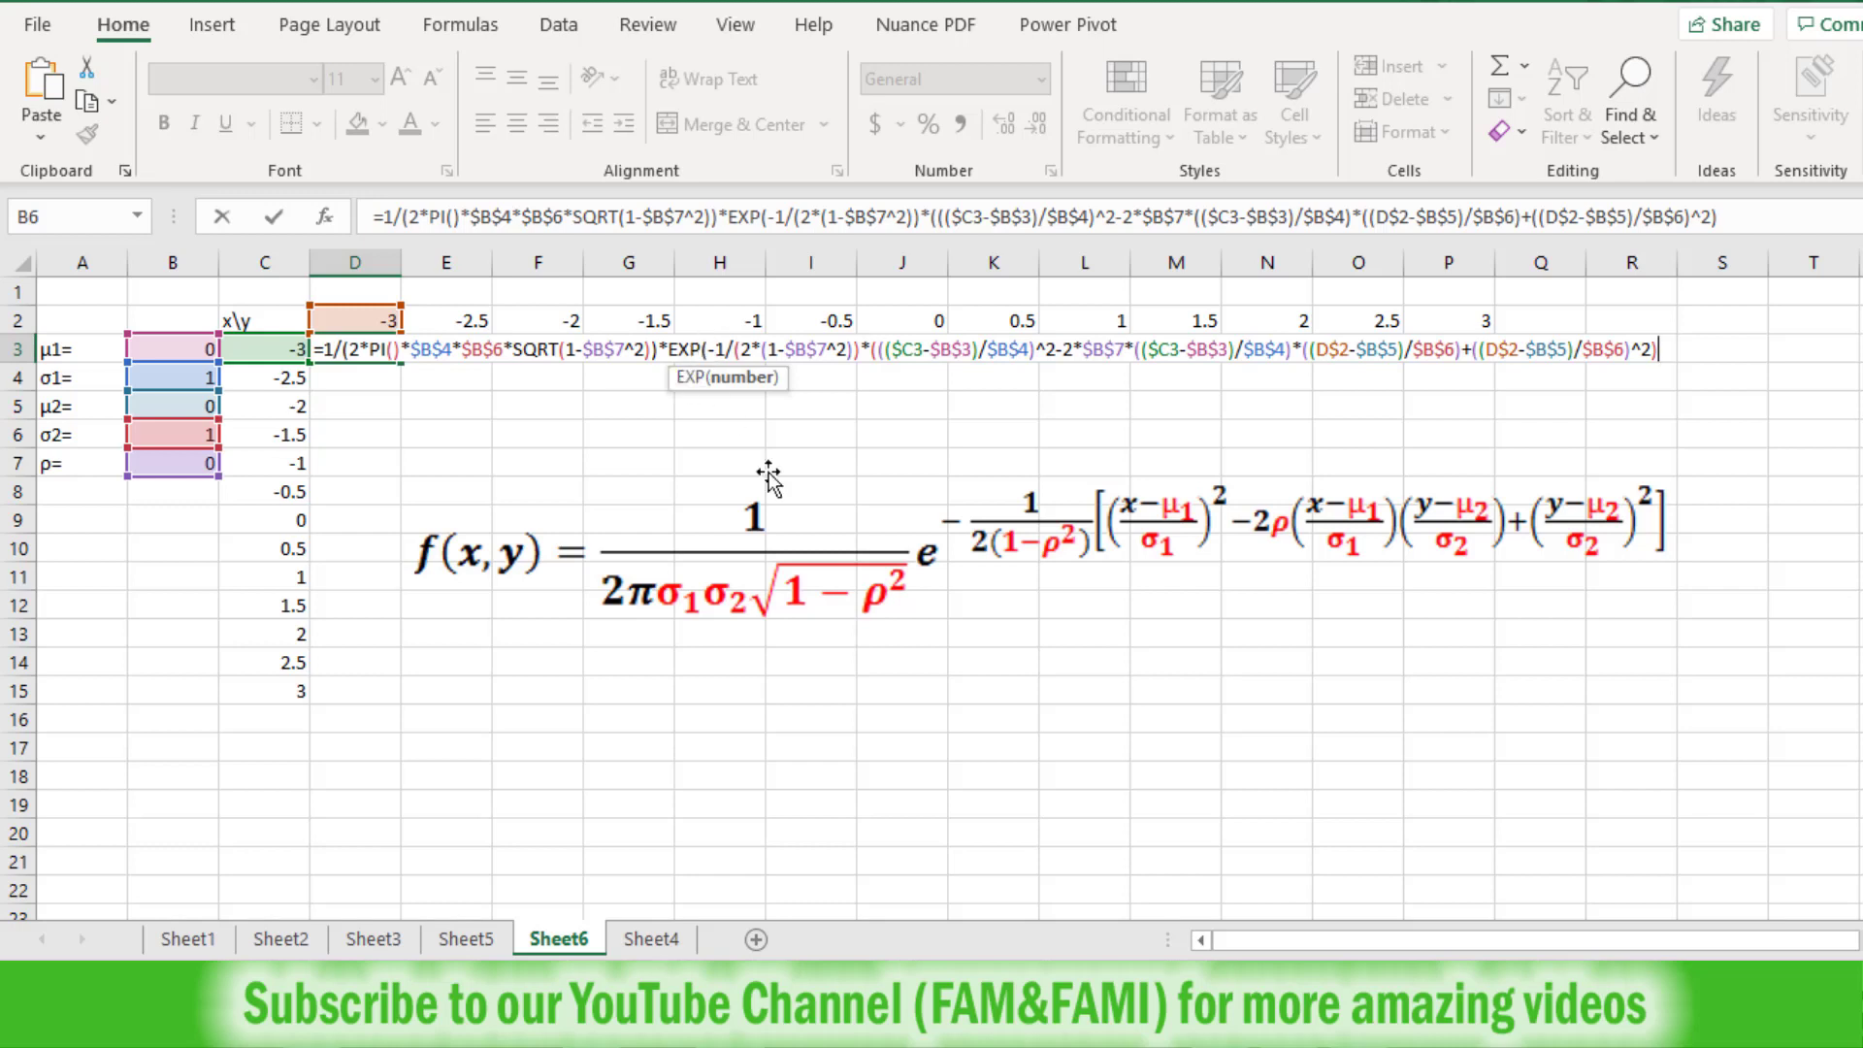
{"action": "type", "text": ")"}
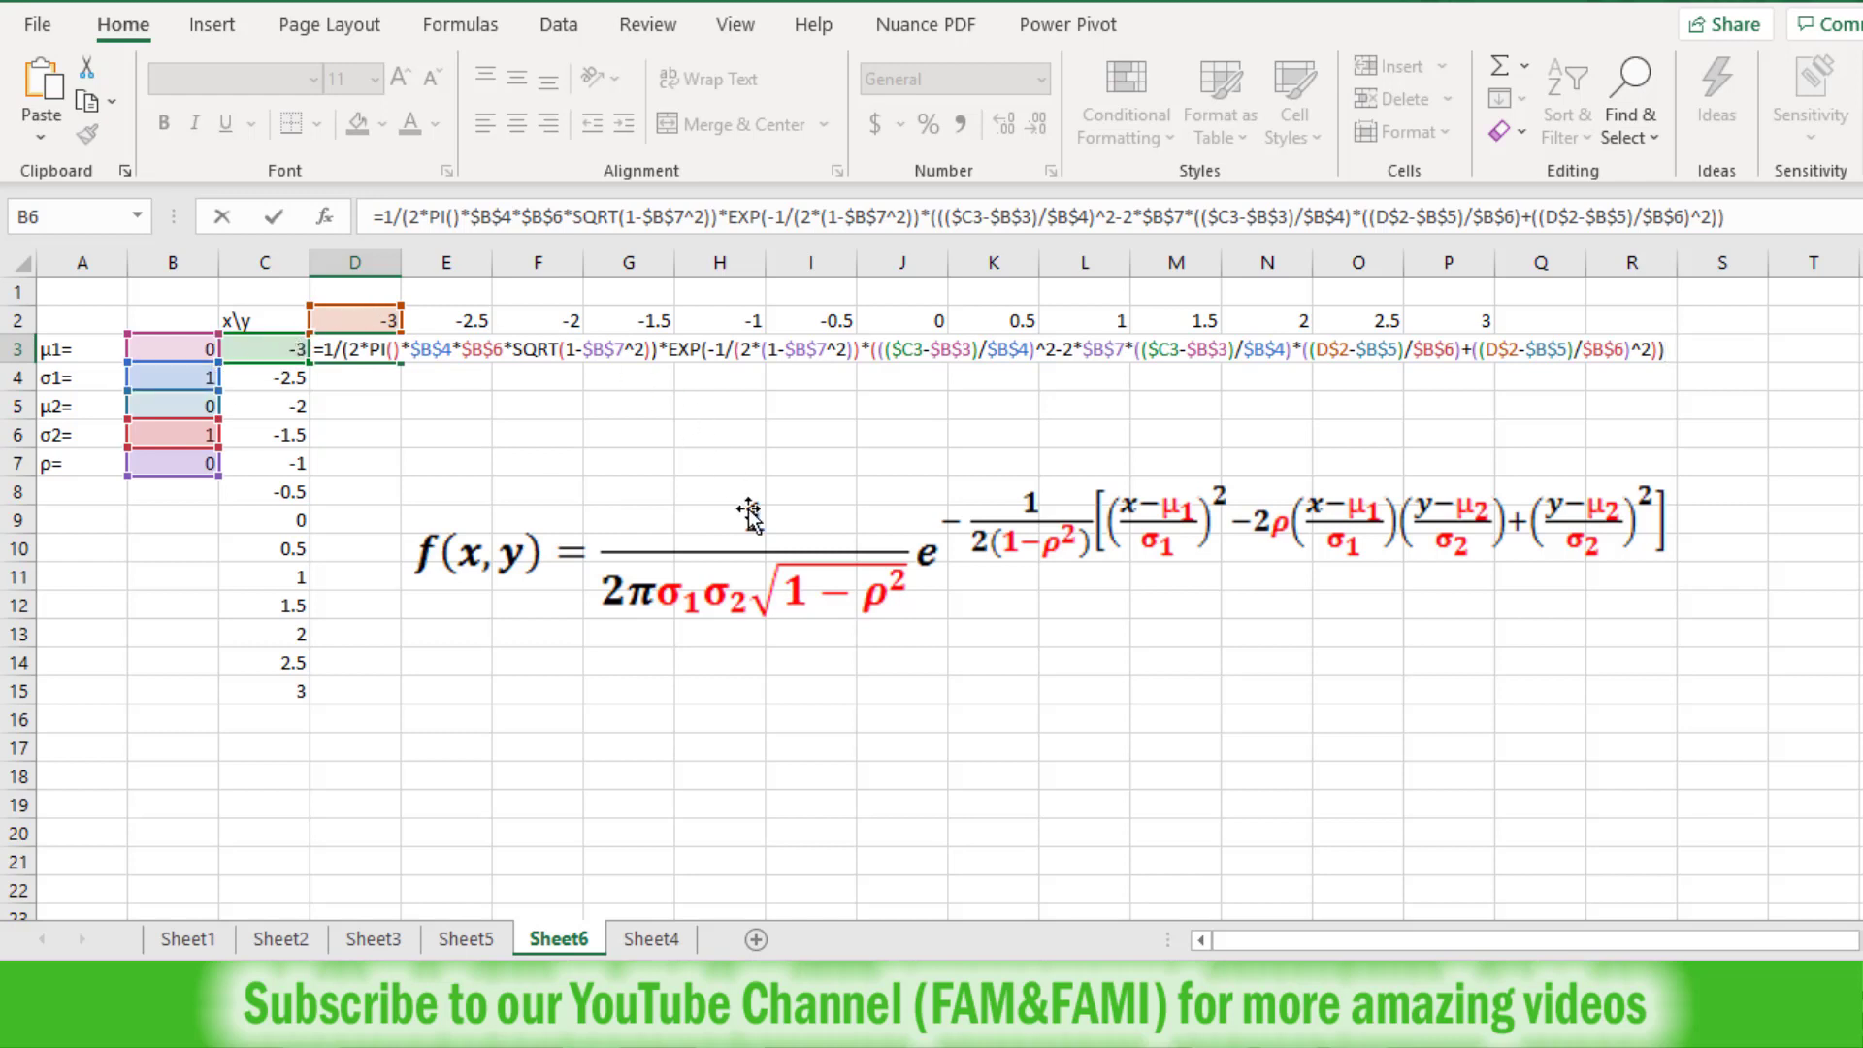
{"action": "key", "text": "Return"}
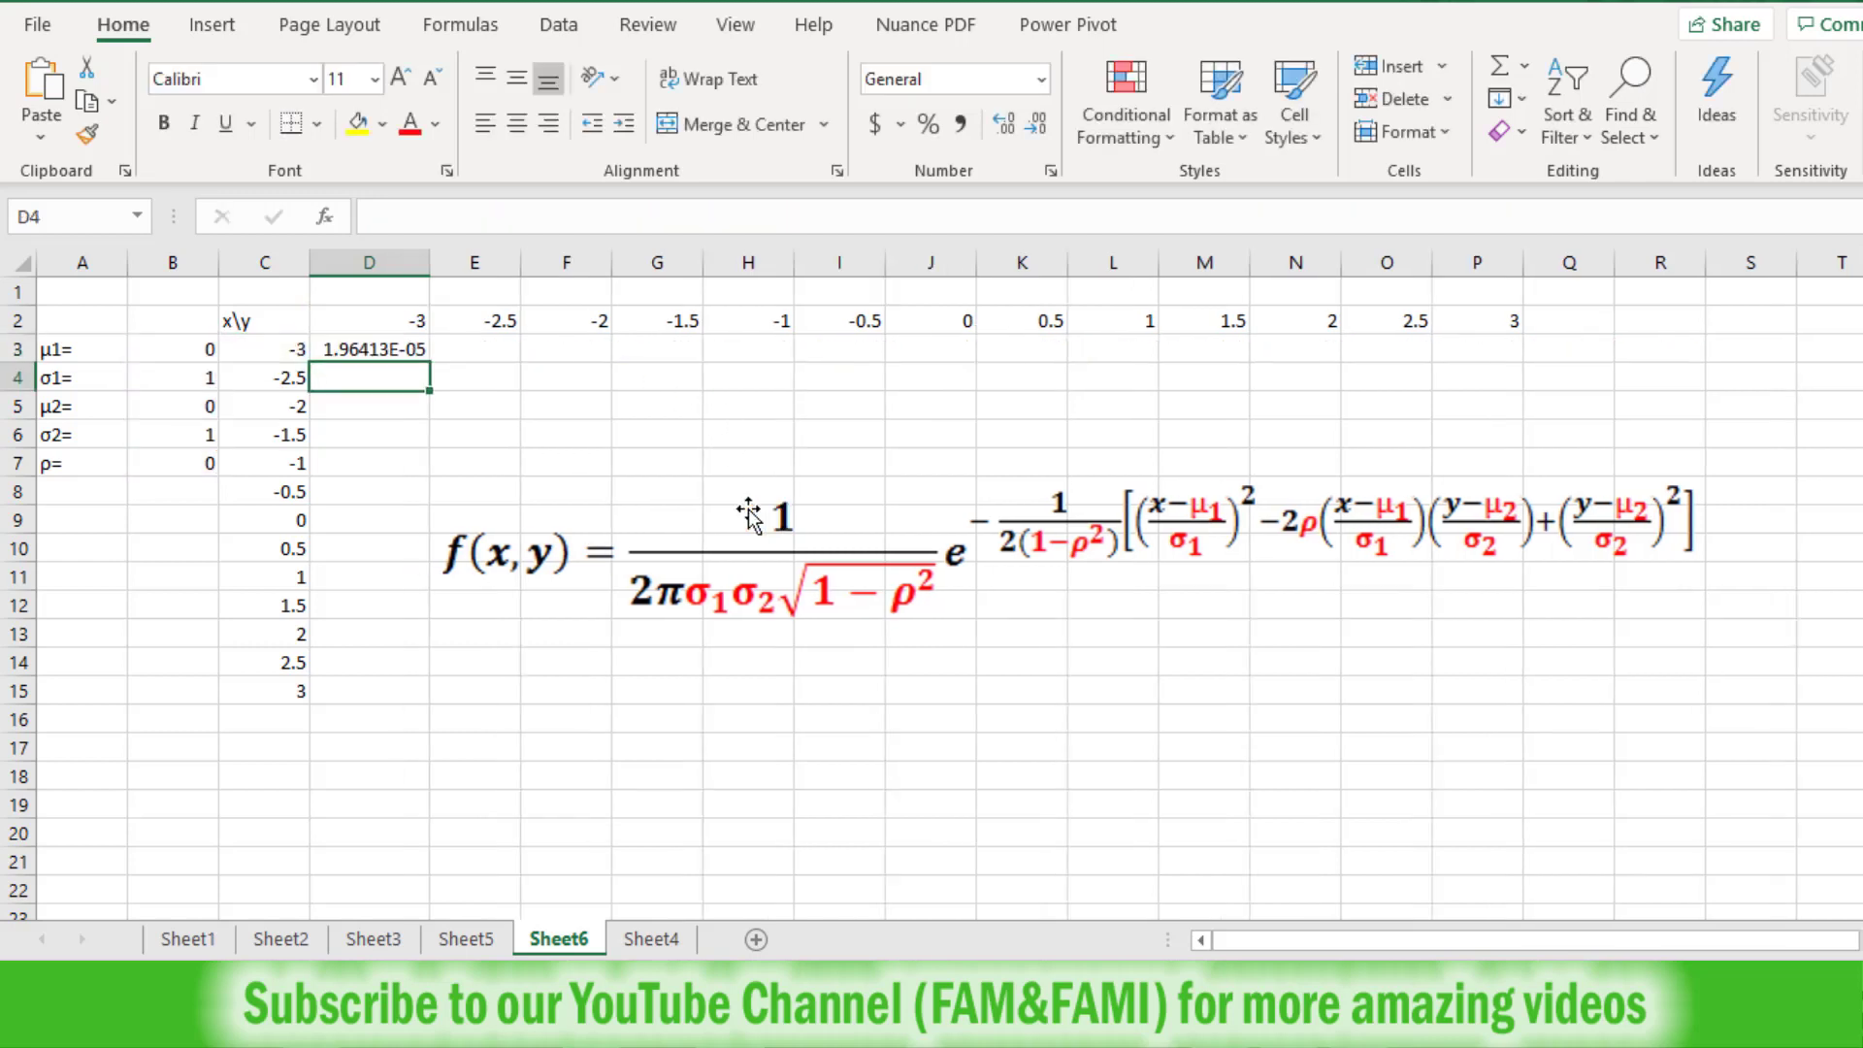
Fill the density formula from D3 down to D15 and move the equation picture below the table
{"action": "left_click", "coordinate": [366, 342]}
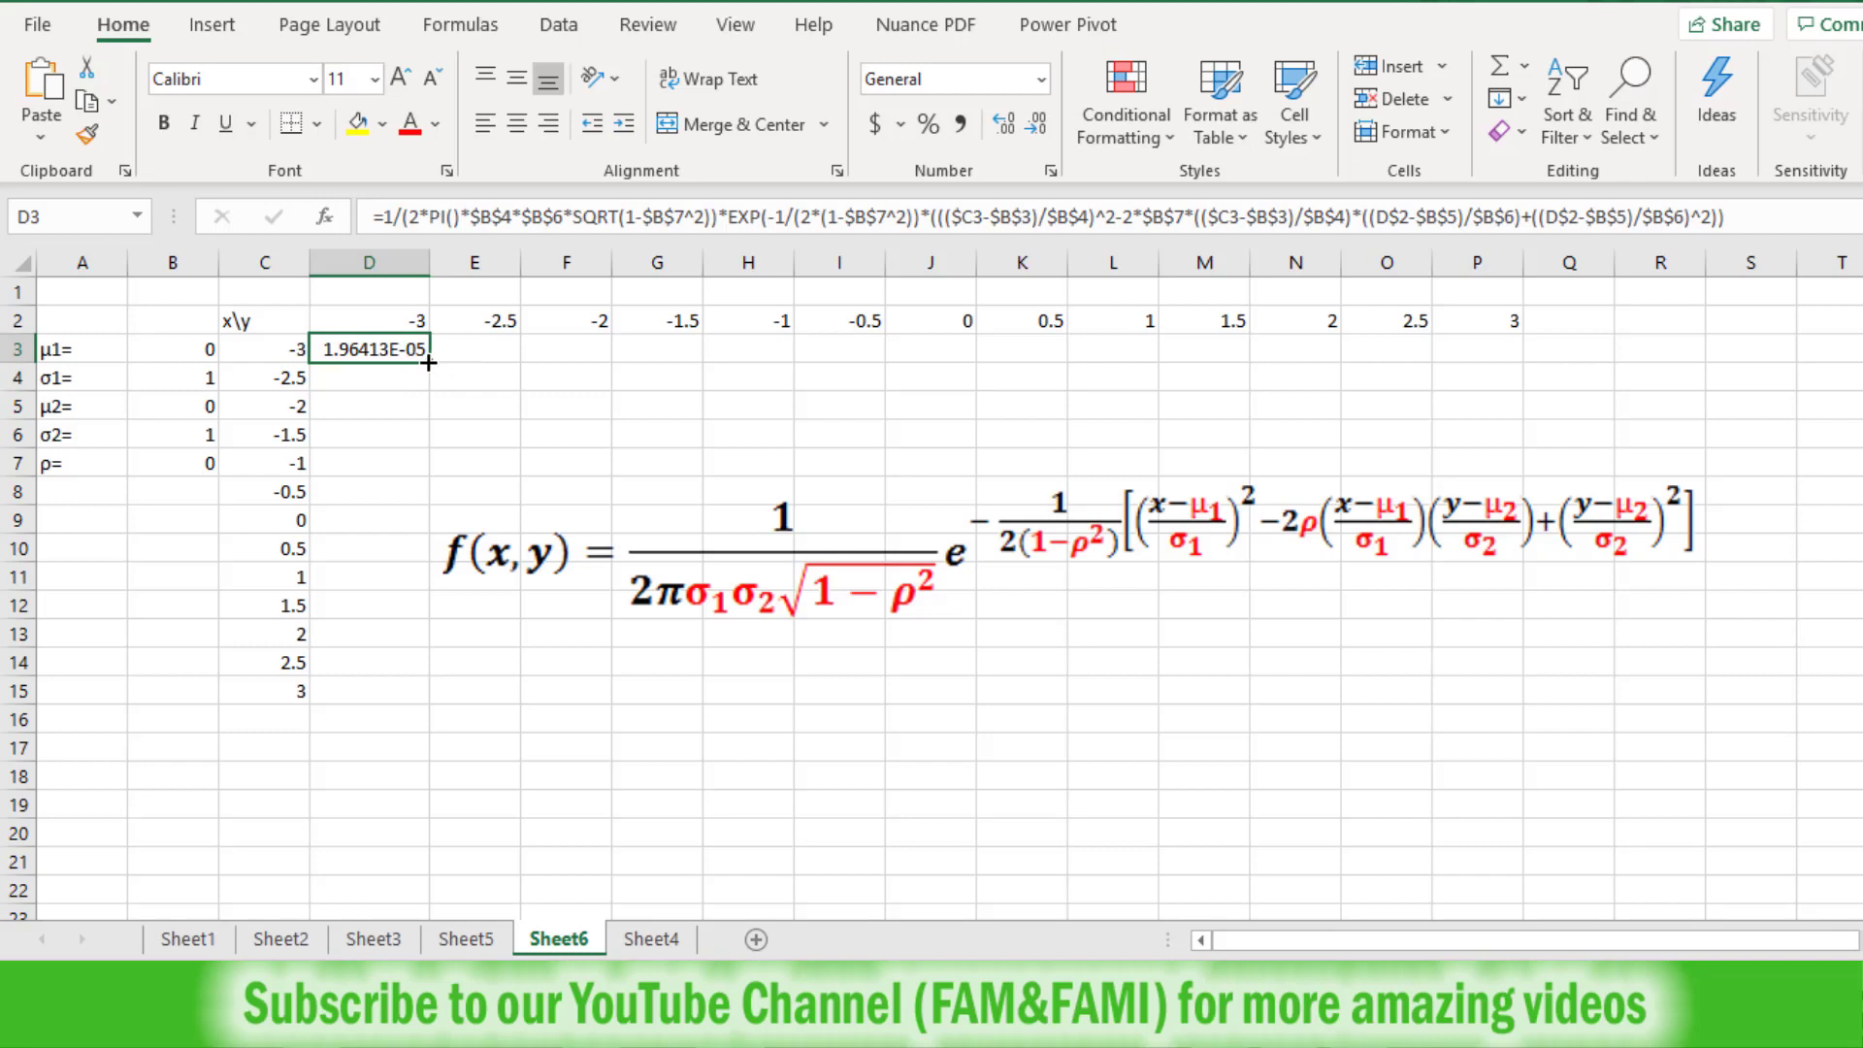
{"action": "left_click_drag", "start_coordinate": [428, 361], "coordinate": [416, 720]}
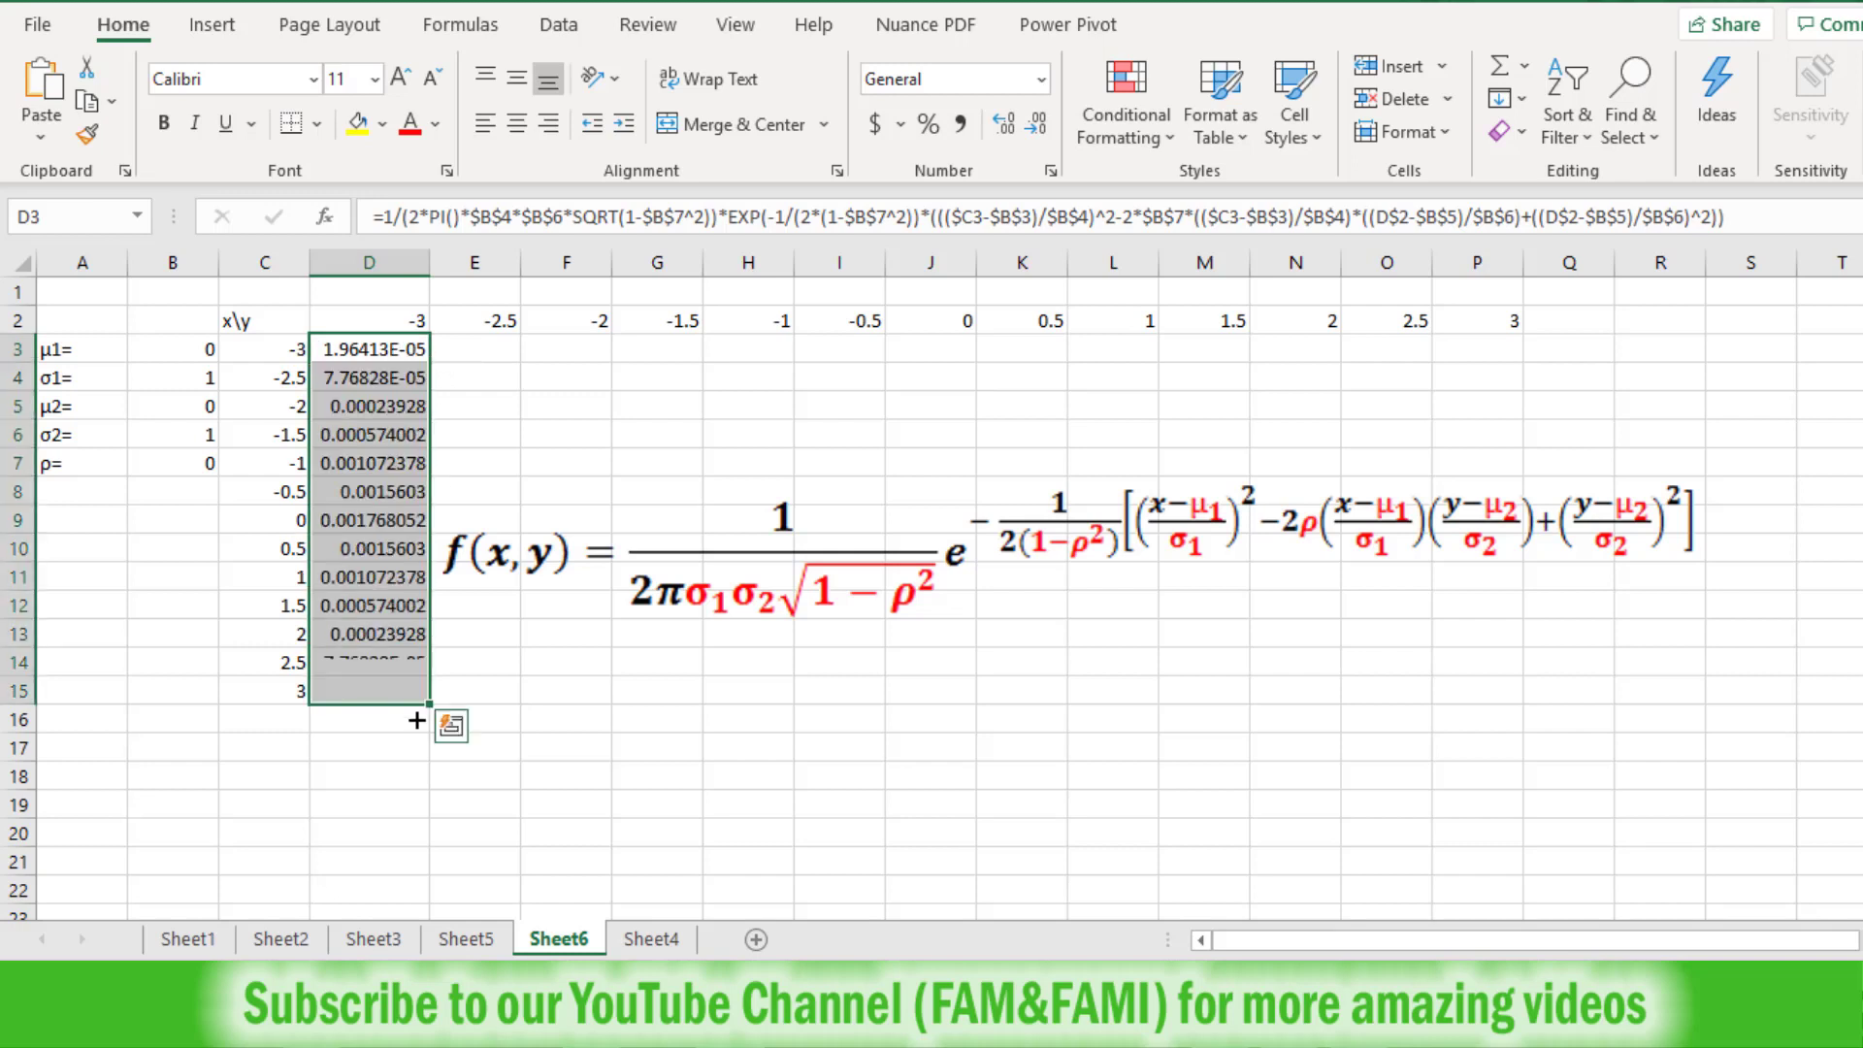
{"action": "left_click", "coordinate": [369, 350]}
{"action": "left_click_drag", "start_coordinate": [944, 552], "coordinate": [894, 831]}
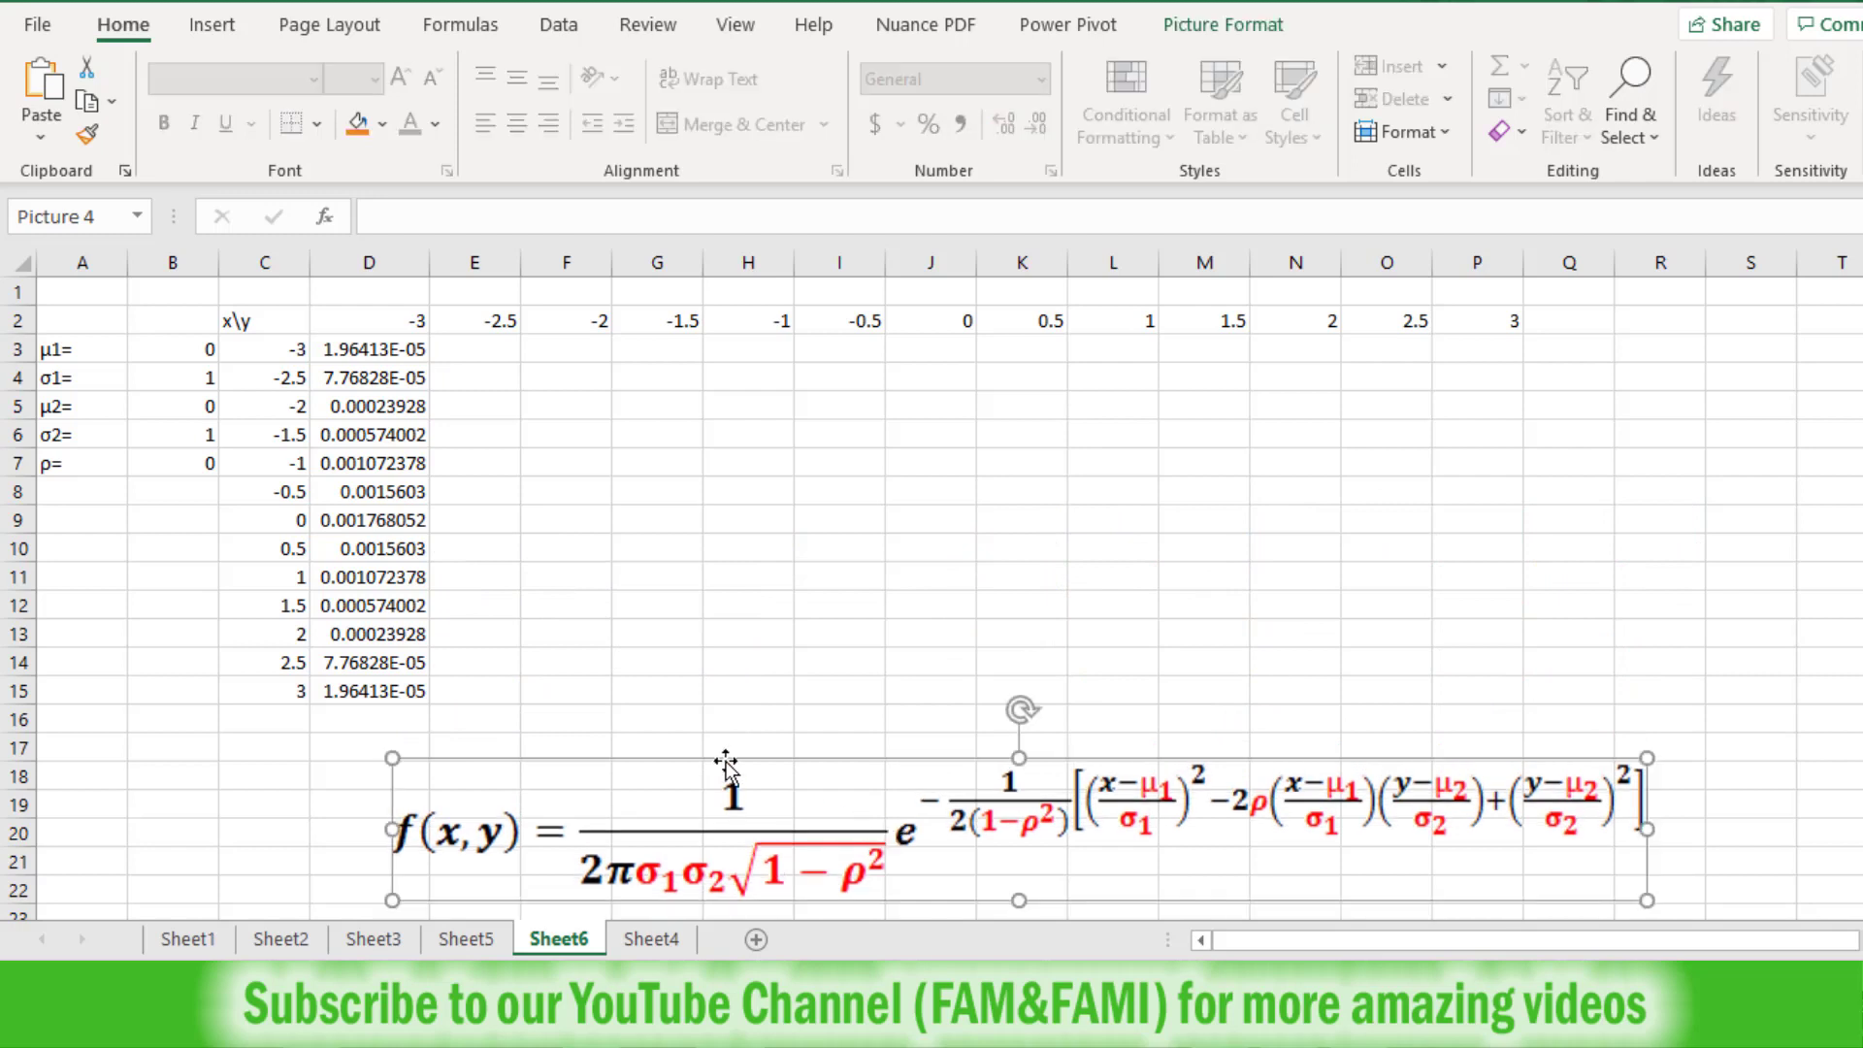
Fill the density formula from column D across to column P so it covers D3:P15
{"action": "left_click", "coordinate": [470, 352]}
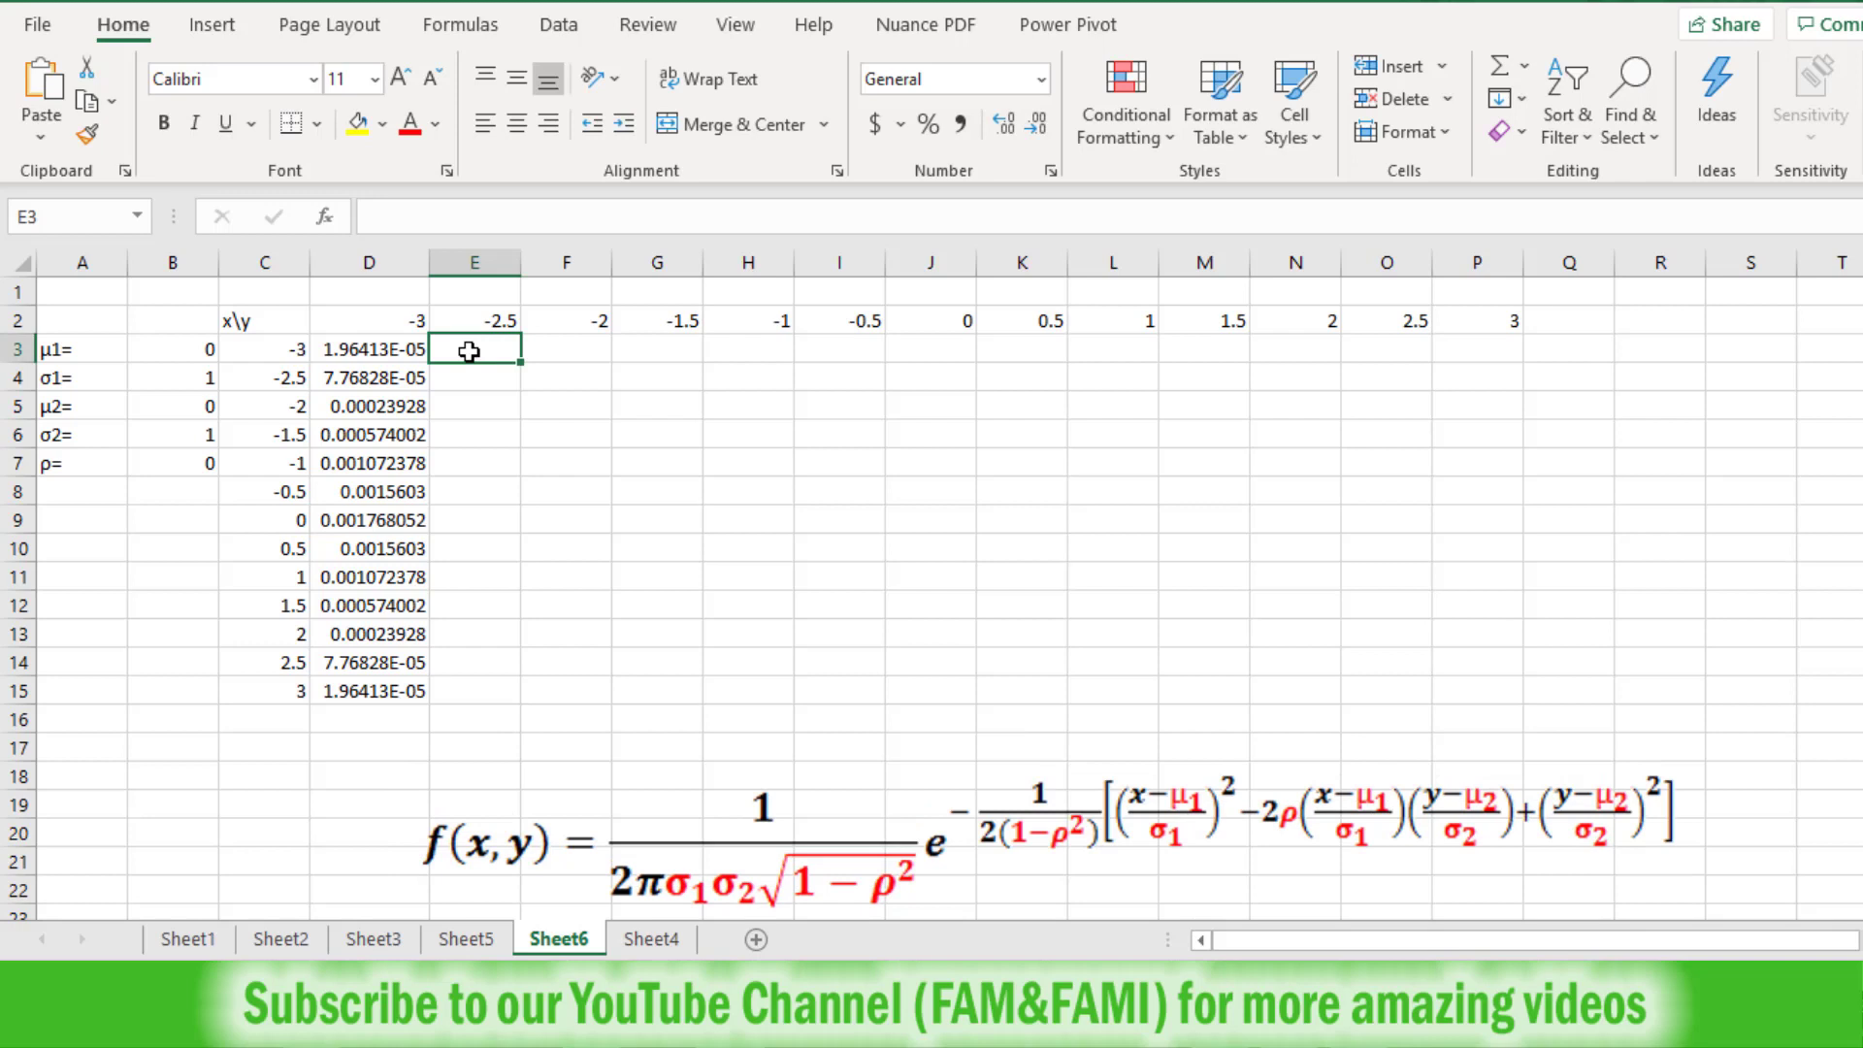
{"action": "left_click_drag", "start_coordinate": [469, 352], "coordinate": [1474, 699]}
{"action": "left_click_drag", "start_coordinate": [368, 352], "coordinate": [1507, 677]}
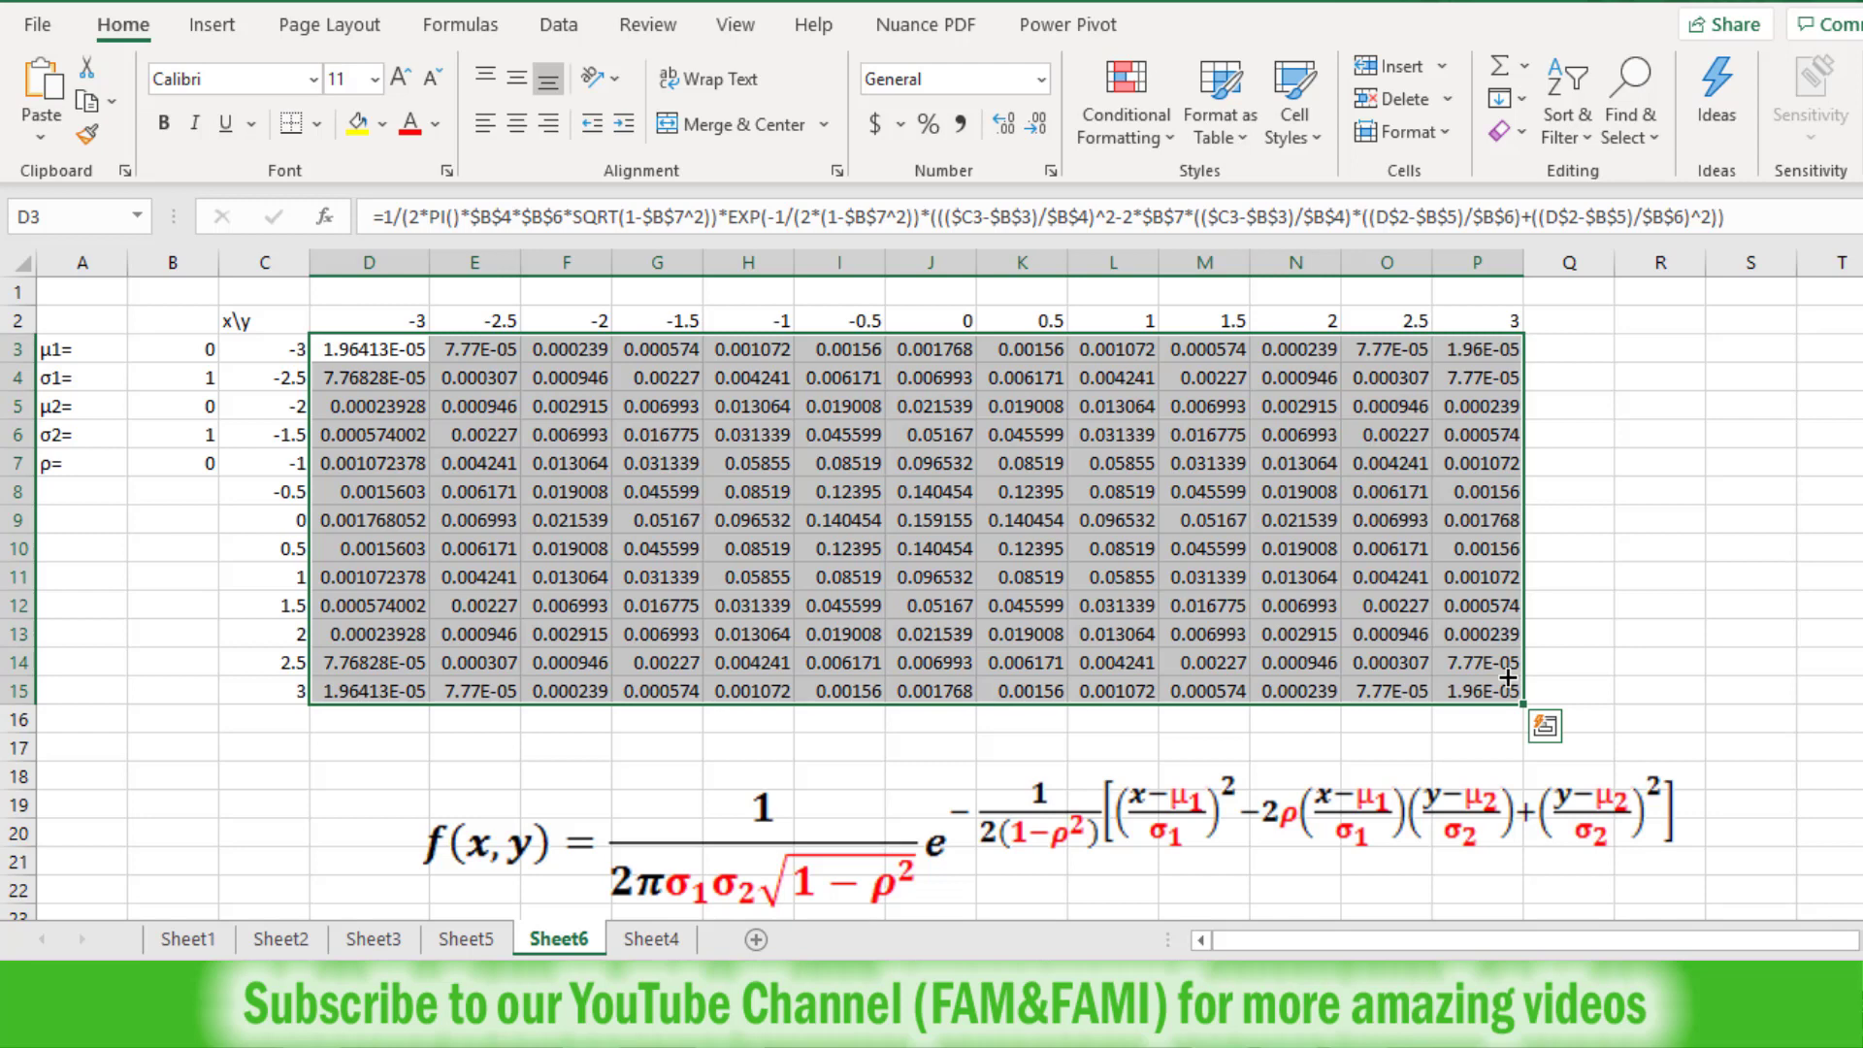
Select the whole density table C2:P15, including its x and y headers
{"action": "left_click_drag", "start_coordinate": [1507, 679], "coordinate": [264, 320]}
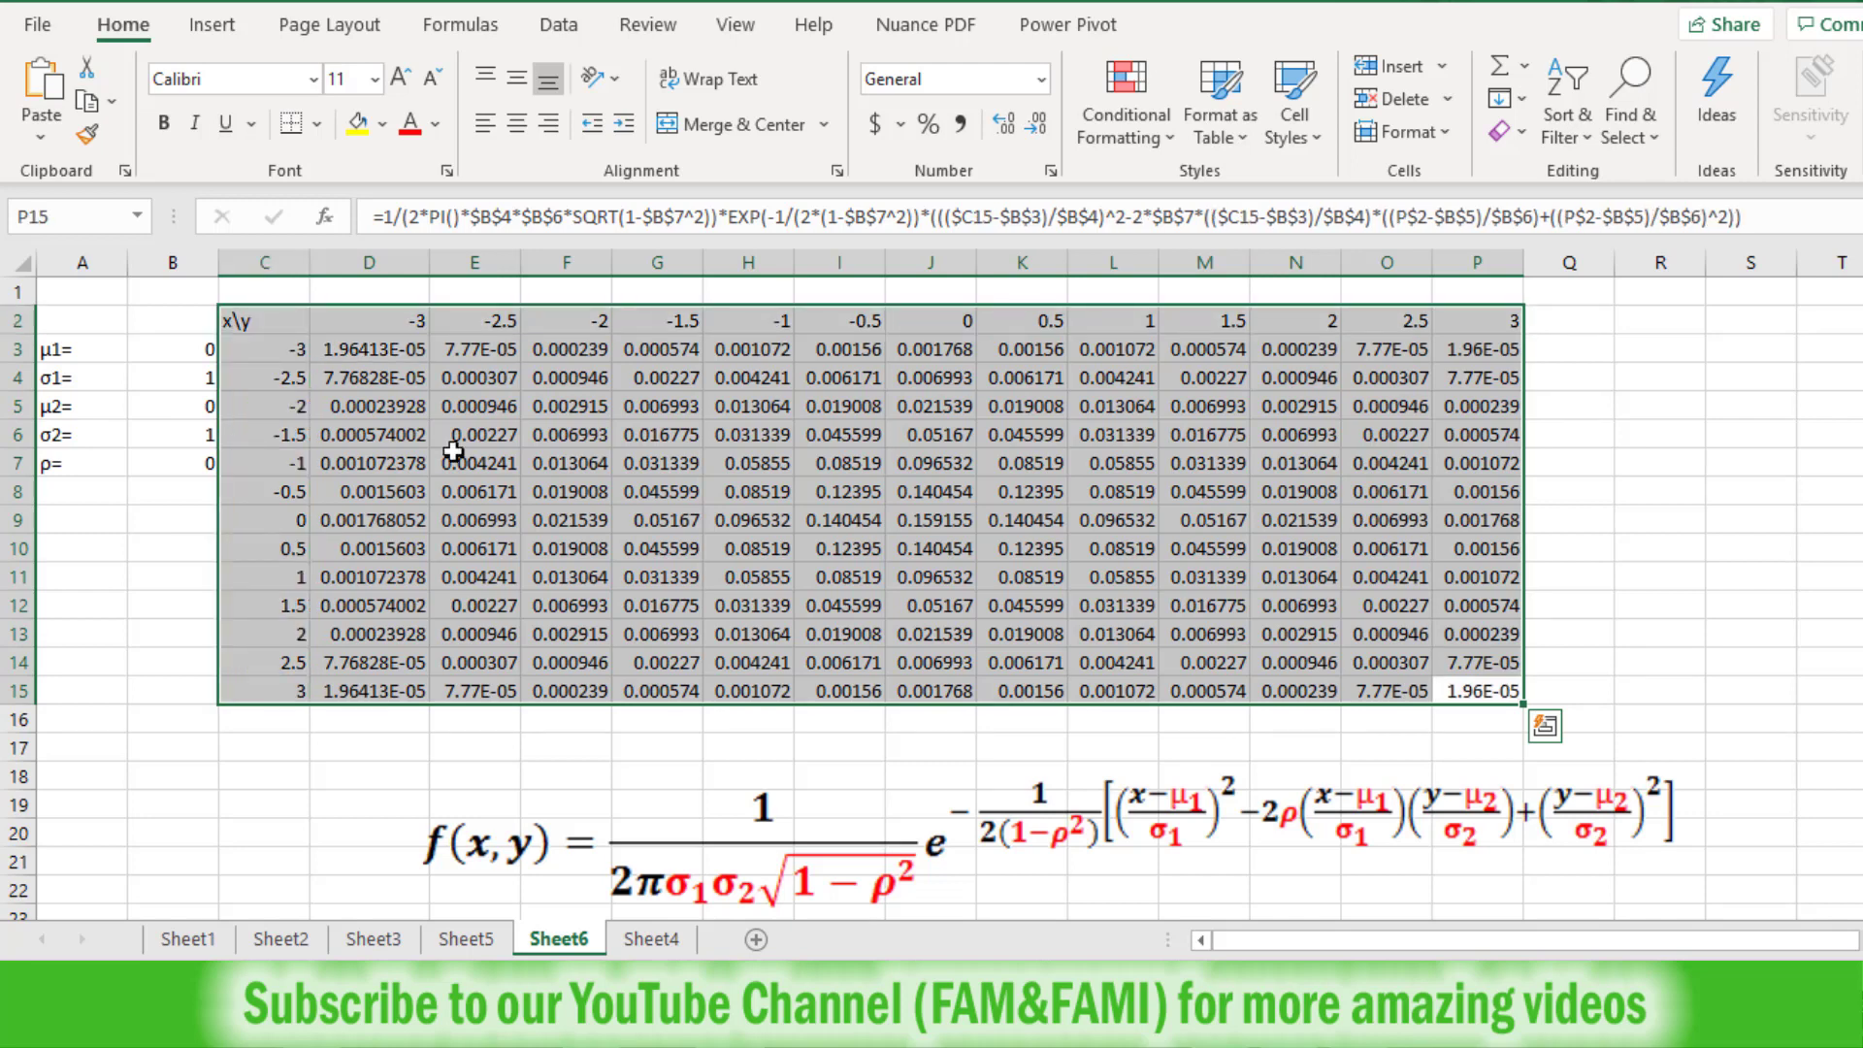